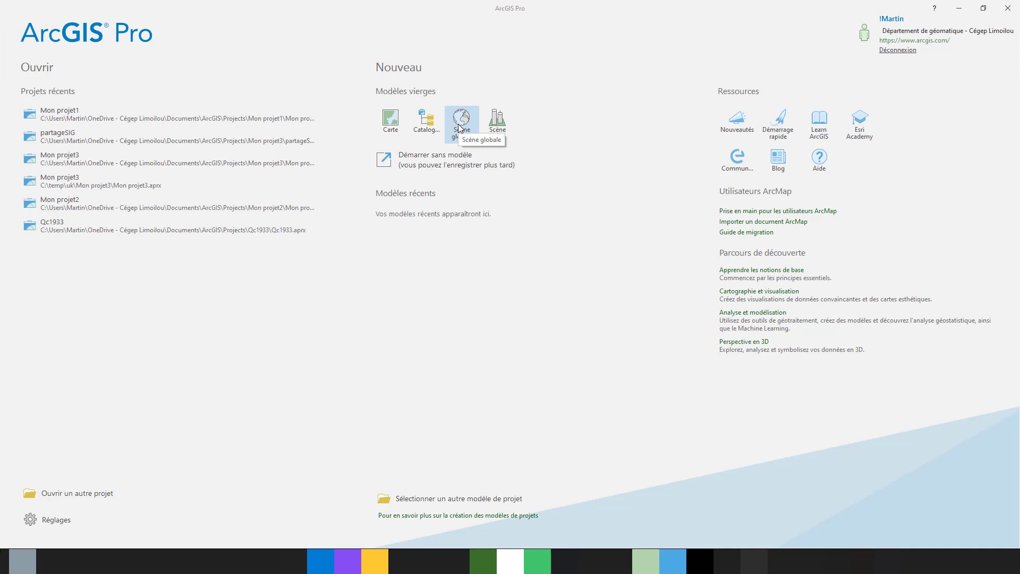
Create a new project from the blank Carte template, named Demo ArcGIS Pro, in its own folder at the default location.
left_click(388, 126)
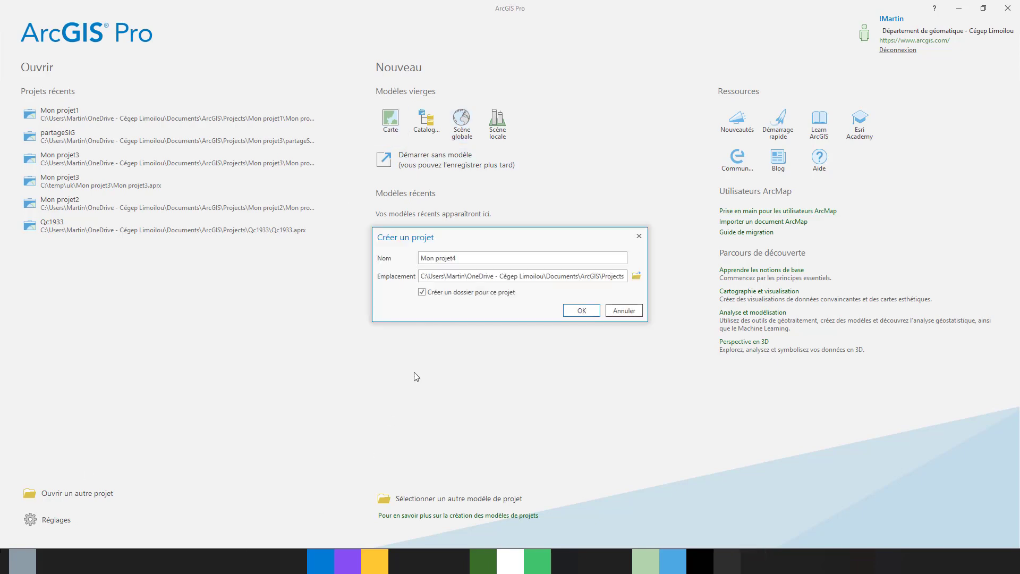
left_click_drag(463, 258, 375, 261)
type("Demo ArcgIS")
key("BackSpace")
key("BackSpace")
key("BackSpace")
type("GIS Pro")
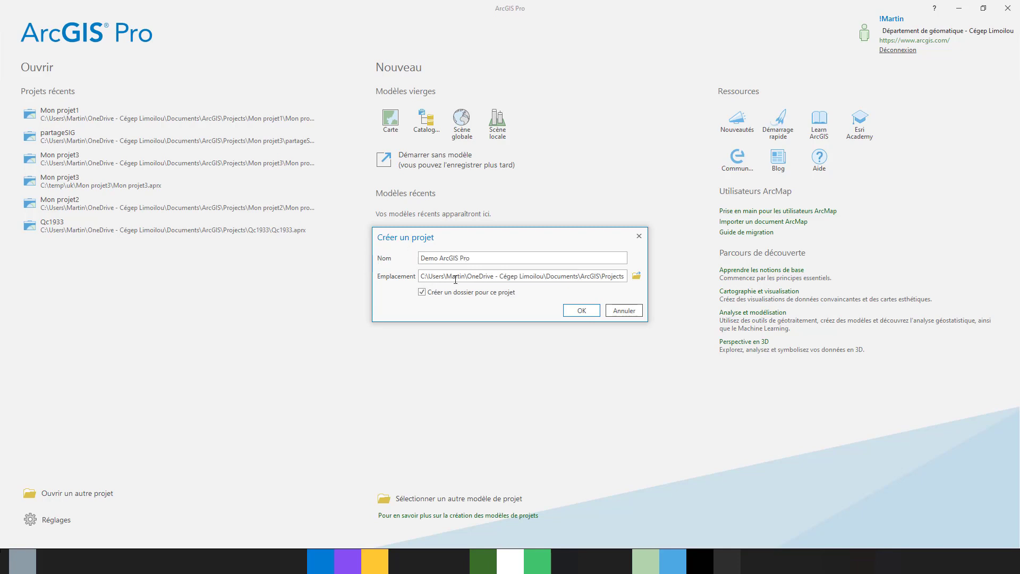
left_click(573, 312)
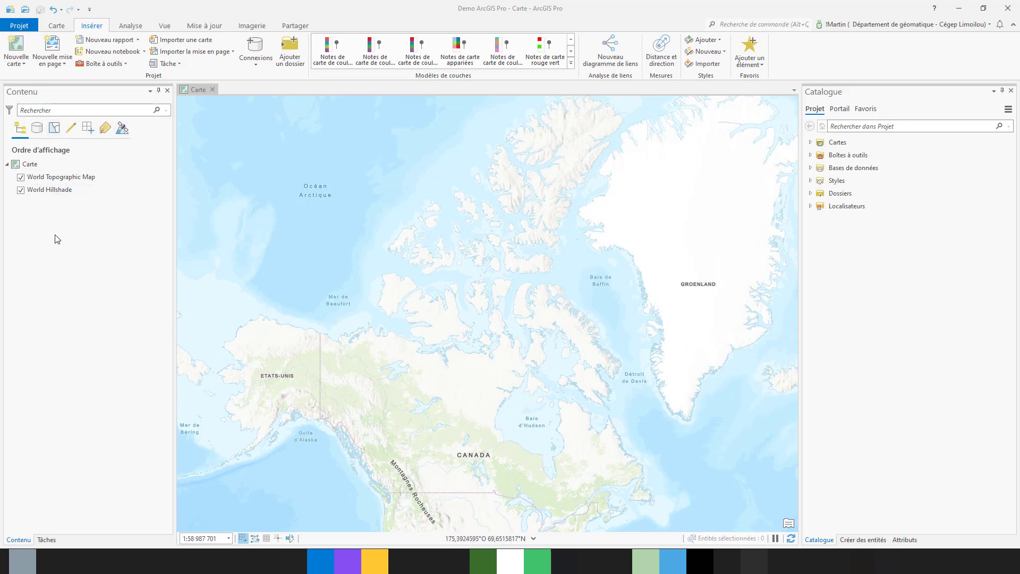
left_click(90, 164)
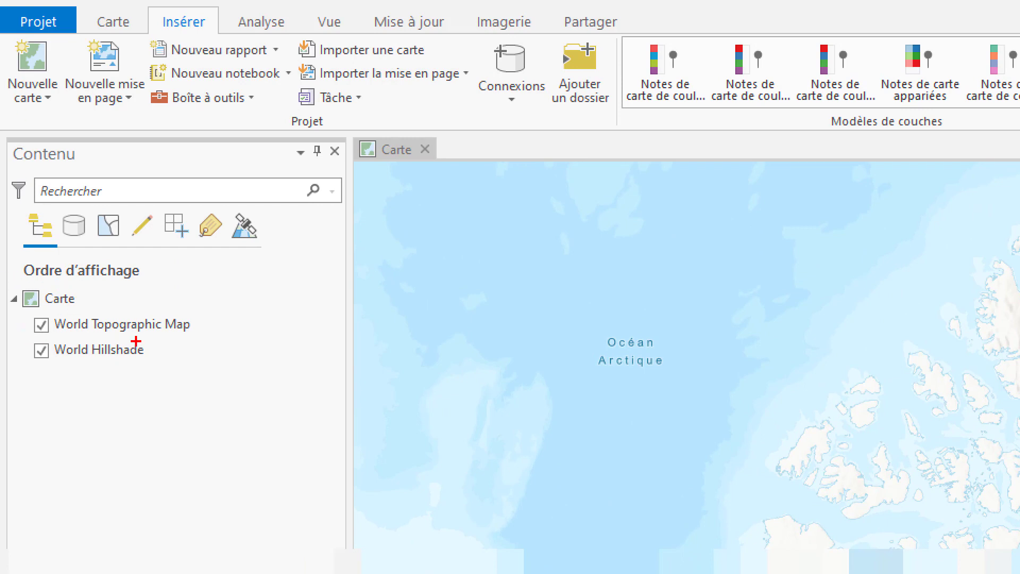
mouse_move(220, 311)
left_mouse_down()
mouse_move(213, 375)
mouse_move(144, 376)
left_mouse_up()
left_click_drag(221, 310, 168, 310)
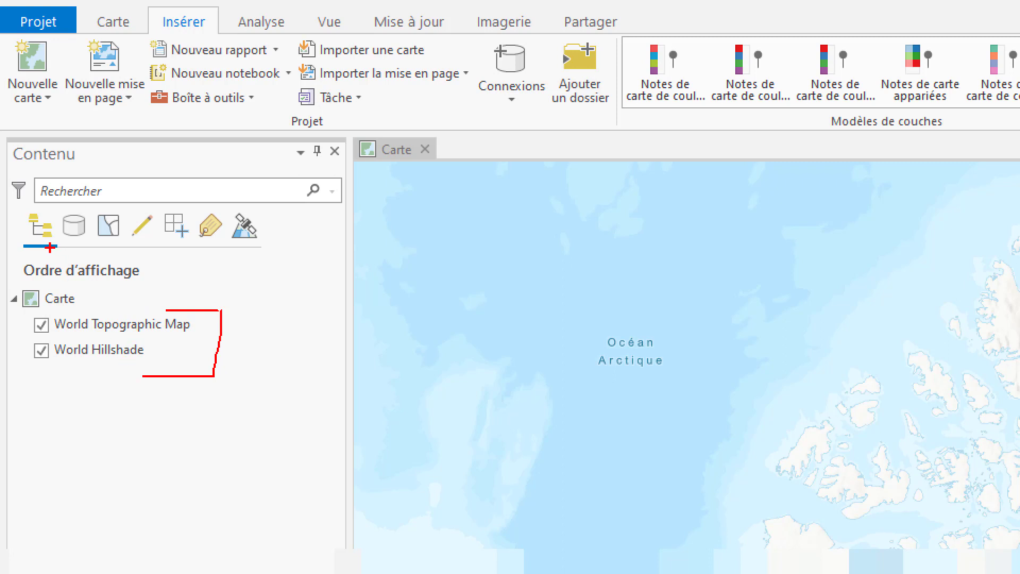
left_click_drag(43, 250, 42, 264)
mouse_move(75, 250)
left_mouse_down()
mouse_move(72, 265)
mouse_move(173, 267)
left_mouse_up()
mouse_move(105, 250)
left_mouse_down()
mouse_move(116, 250)
mouse_move(102, 261)
mouse_move(112, 264)
mouse_move(112, 250)
left_mouse_up()
mouse_move(209, 253)
left_mouse_down()
mouse_move(211, 269)
mouse_move(247, 270)
left_mouse_up()
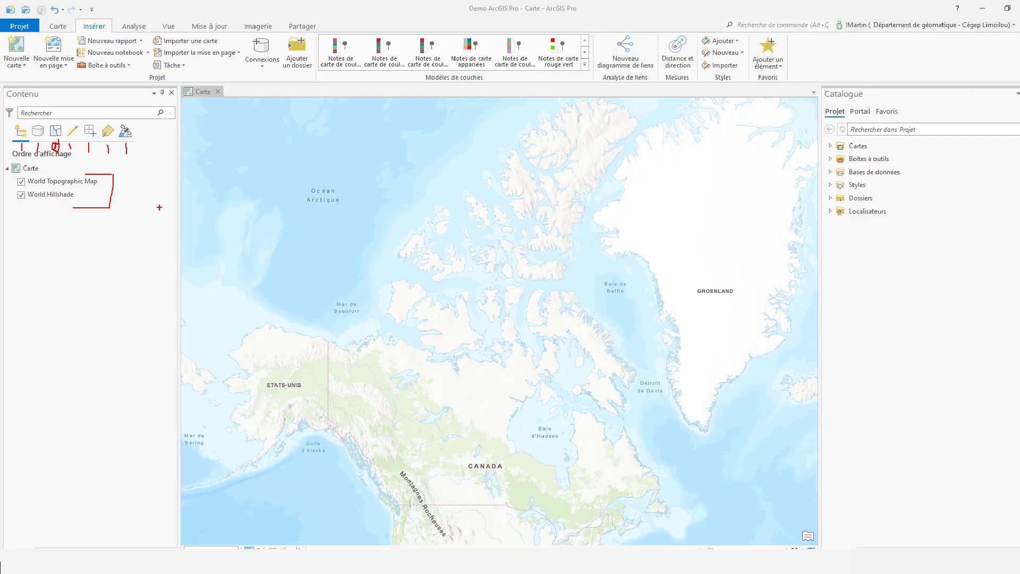
View the map contents by data source, selection, editing and snapping, and return to the drawing order list.
left_click(36, 127)
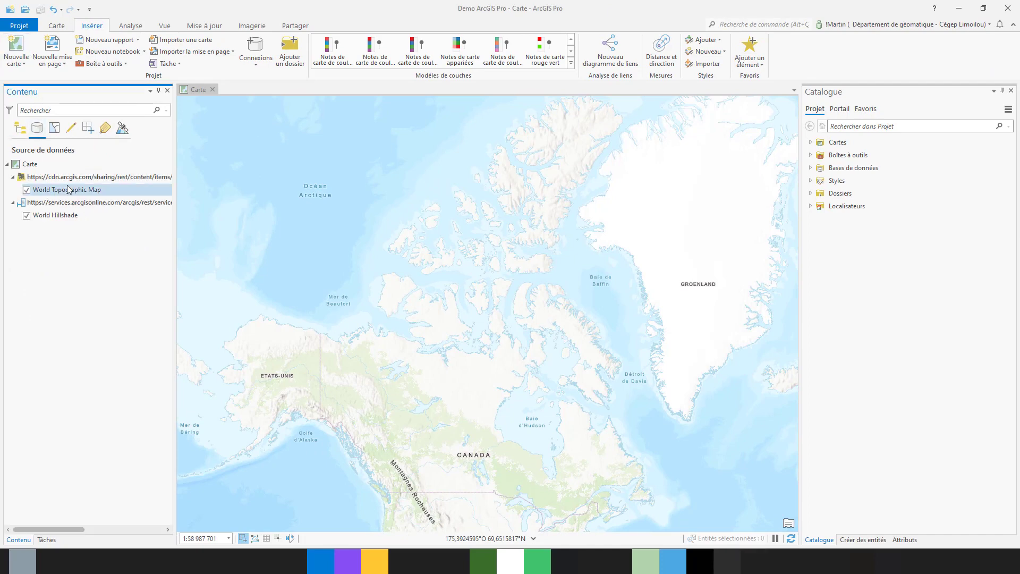
left_click(54, 128)
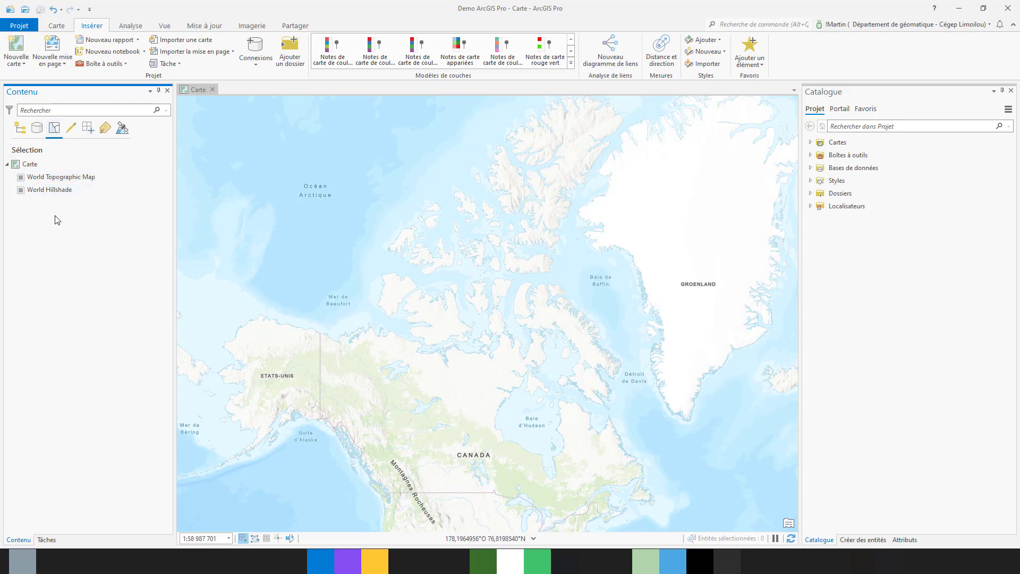
left_click(71, 128)
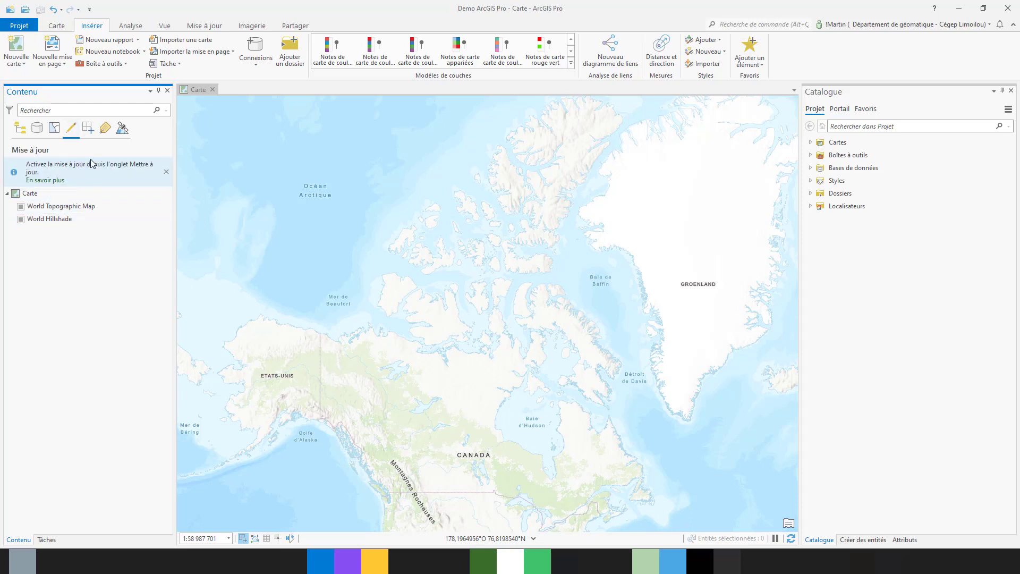
left_click(88, 127)
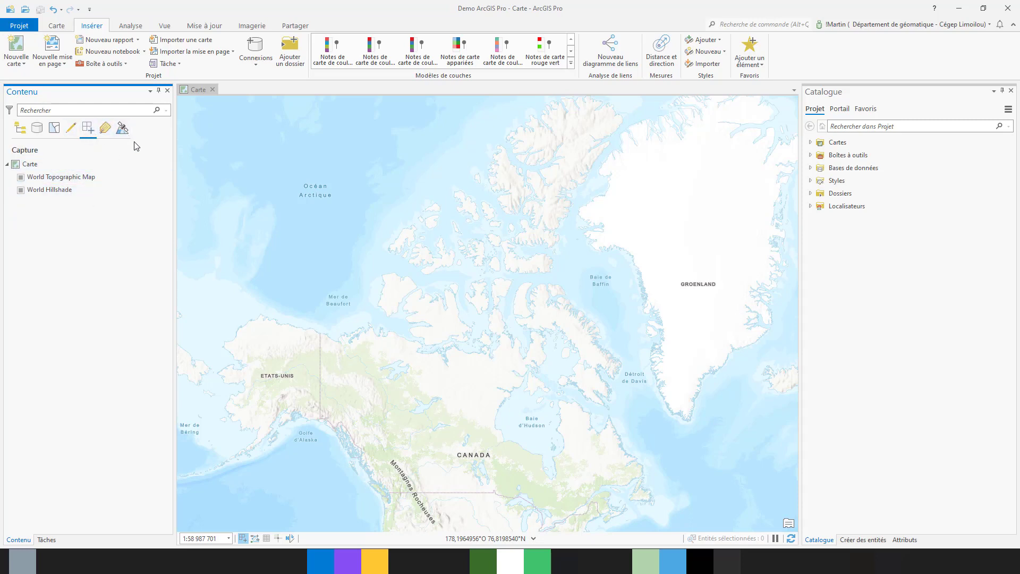
left_click(20, 128)
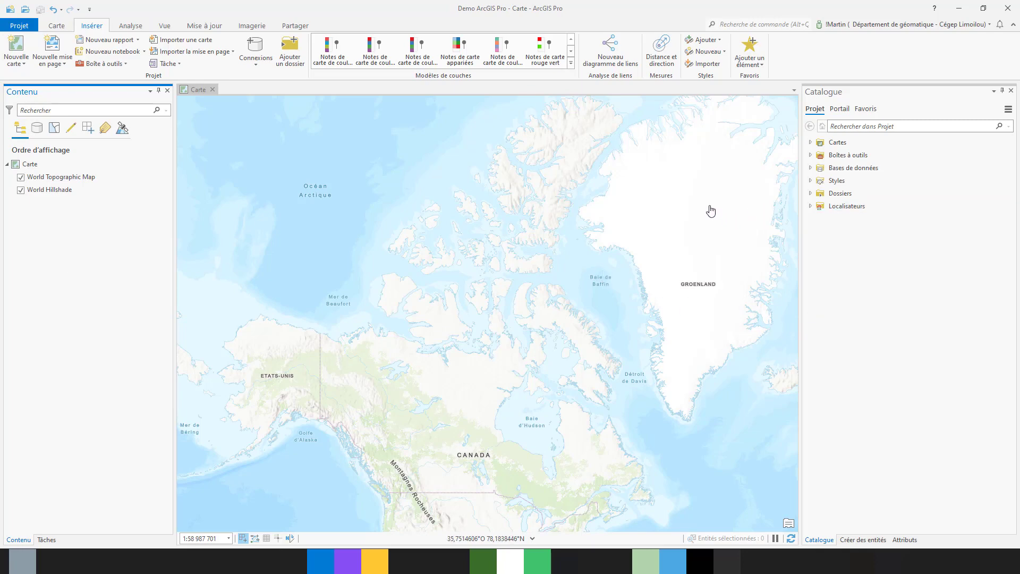
Zoom the map in on southern Québec, from Ottawa to Rivière-du-Loup.
left_click_drag(527, 321, 526, 311)
scroll(537, 367, "up", 6)
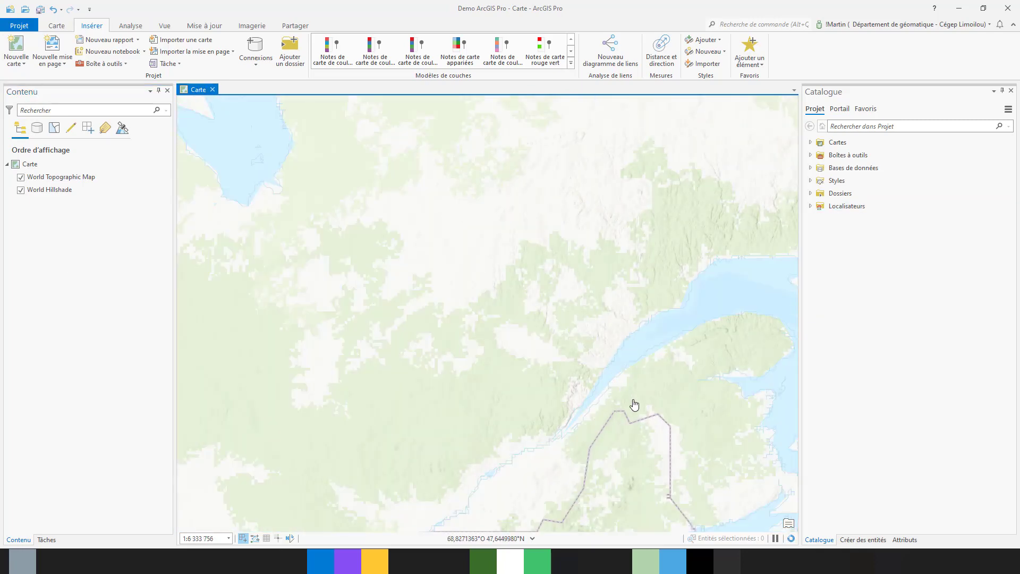
scroll(523, 343, "up", 3)
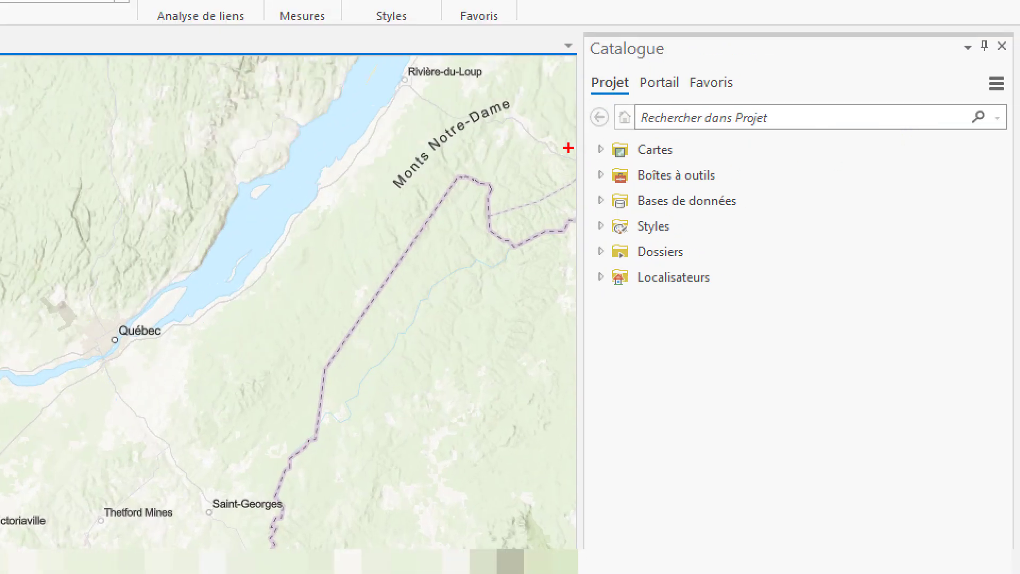
mouse_move(569, 149)
left_mouse_down()
mouse_move(591, 151)
mouse_move(594, 179)
left_mouse_up()
mouse_move(572, 204)
left_mouse_down()
mouse_move(580, 197)
mouse_move(578, 224)
mouse_move(593, 227)
left_mouse_up()
mouse_move(593, 226)
left_mouse_down()
mouse_move(582, 220)
mouse_move(590, 253)
mouse_move(577, 246)
mouse_move(589, 277)
mouse_move(577, 285)
left_mouse_up()
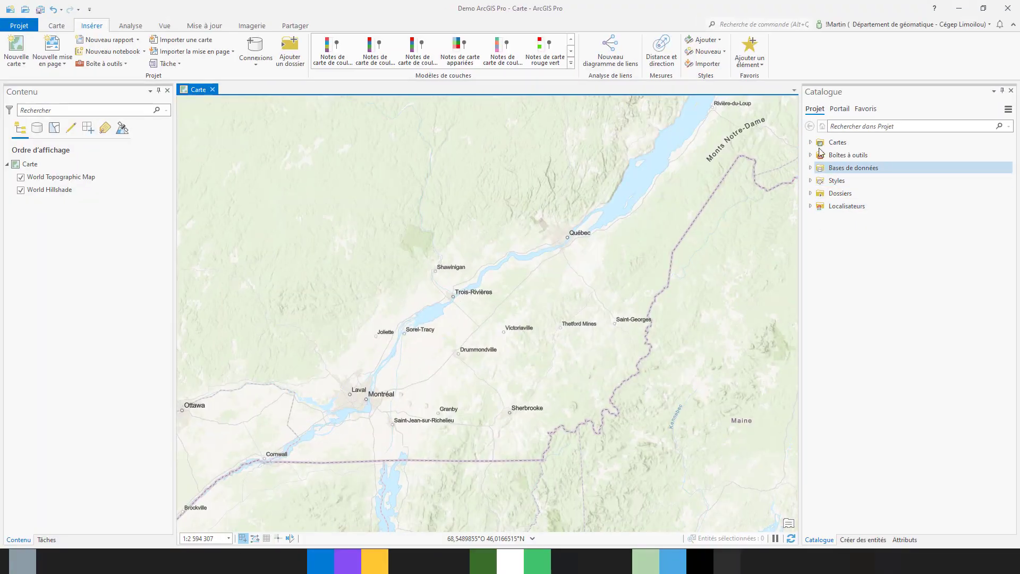
Examine the project's catalogue items: maps, toolboxes, the Demo ArcGIS Pro.gdb database, styles and the connected folders, including temp.
left_click(810, 143)
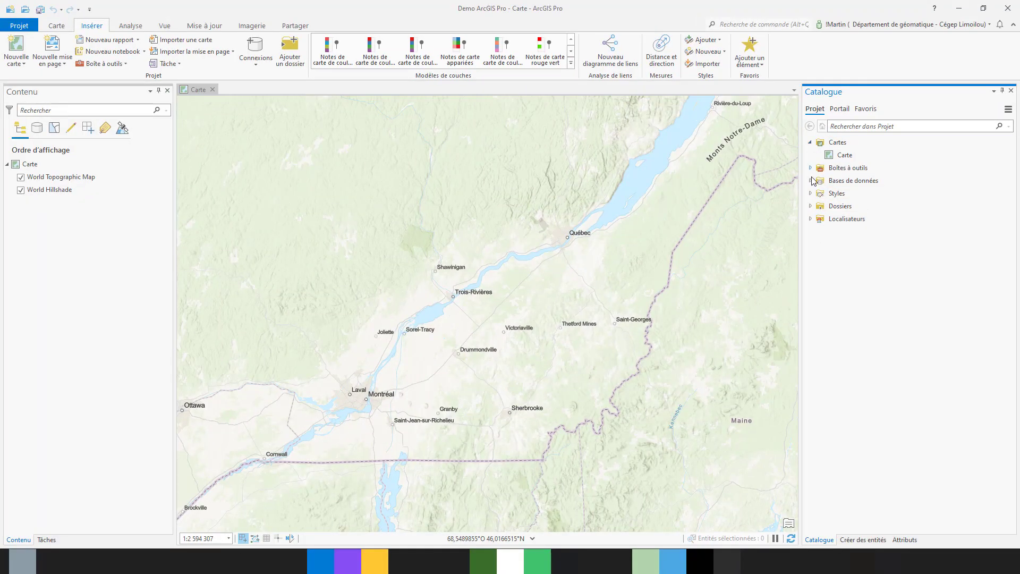
left_click(811, 168)
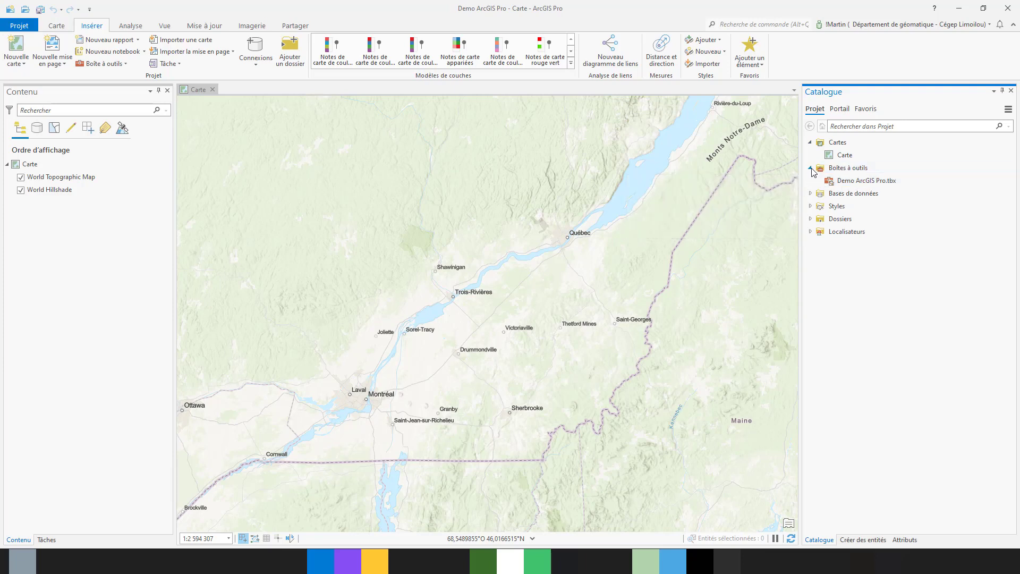
left_click(811, 168)
left_click(811, 181)
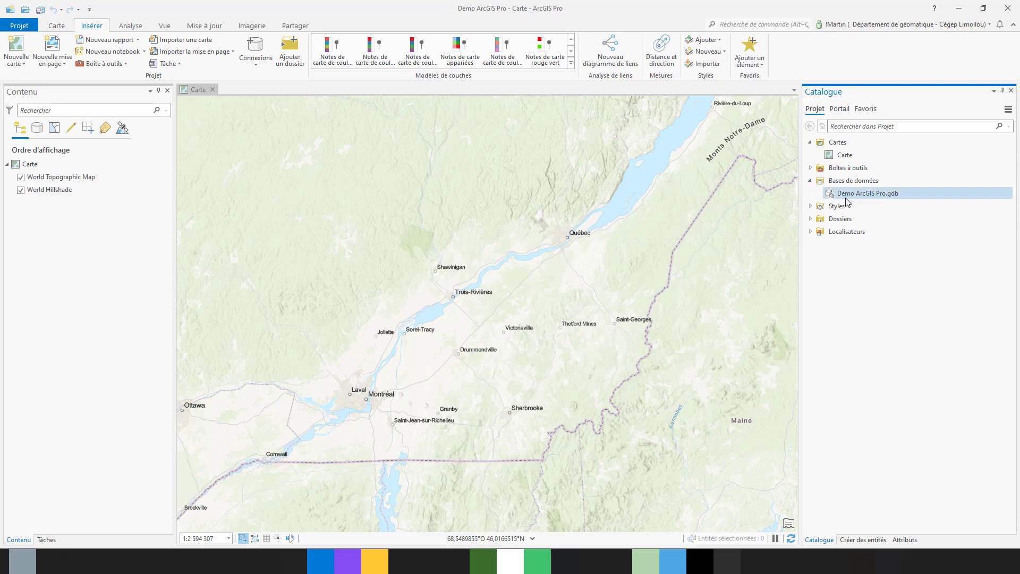
mouse_move(850, 196)
mouse_move(916, 201)
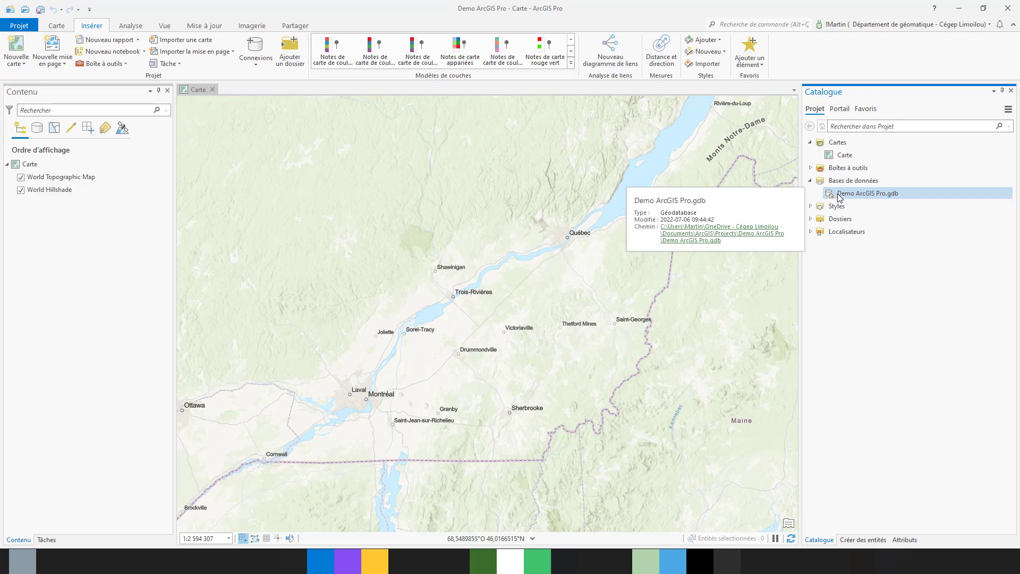
left_click(810, 206)
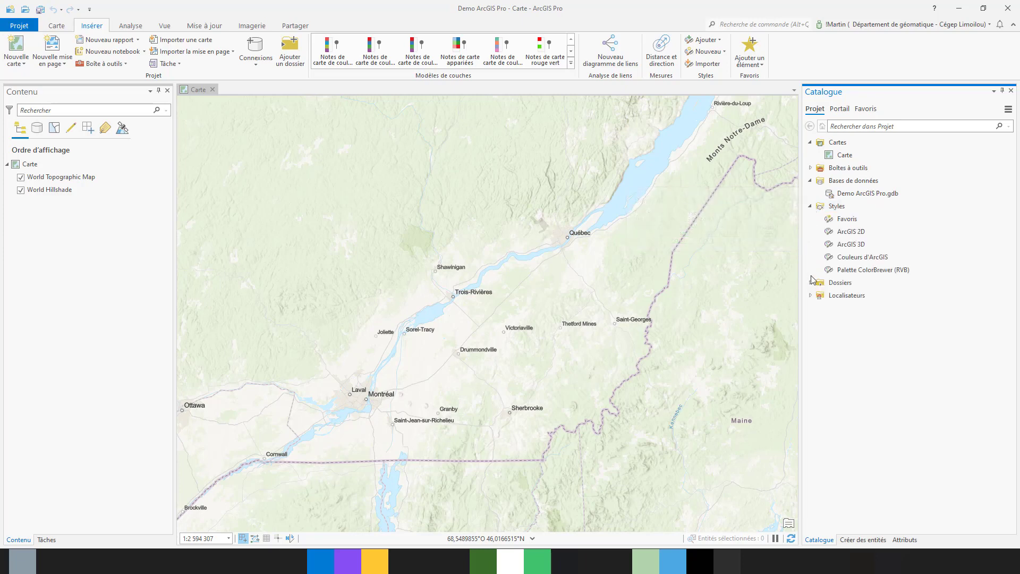
left_click(811, 283)
left_click(837, 310)
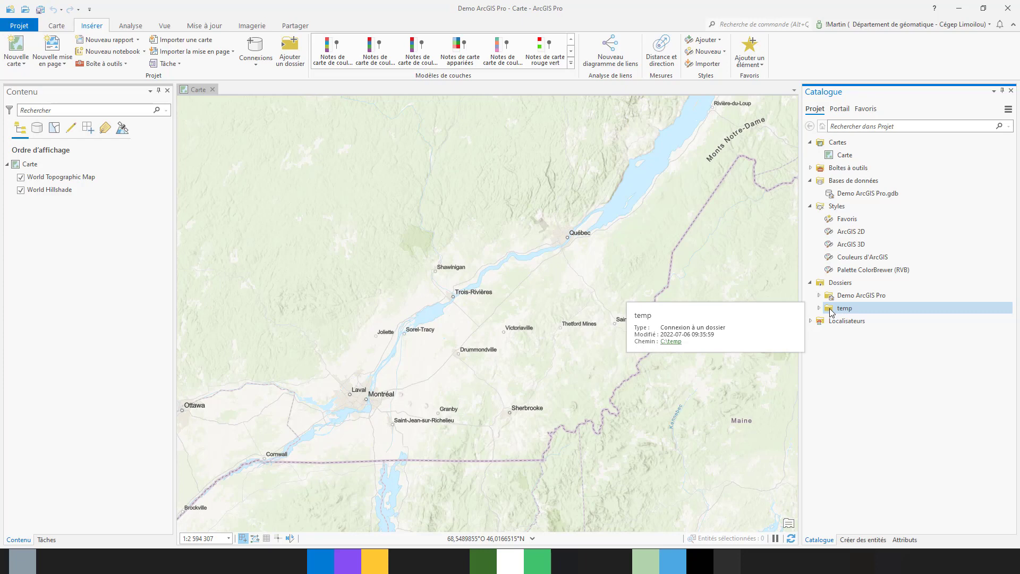
Browse the portal content and the catalogue favourites, and return to the project items.
left_click(840, 109)
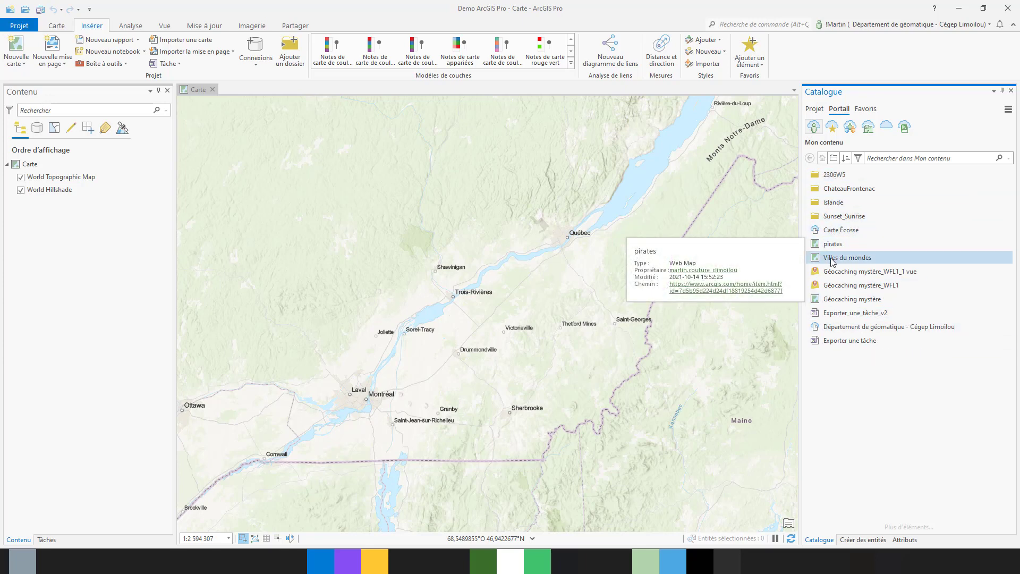
mouse_move(837, 262)
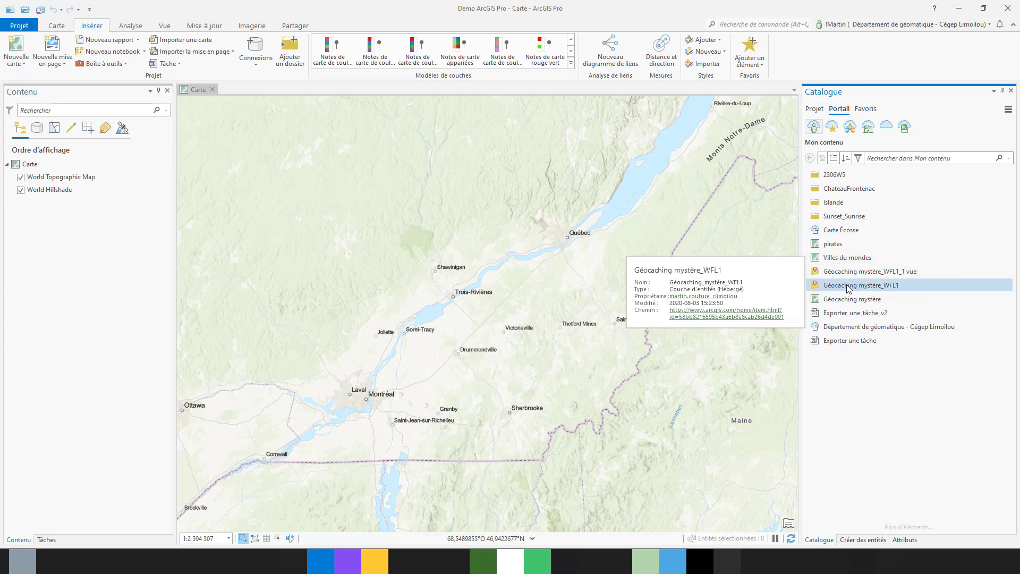
mouse_move(844, 287)
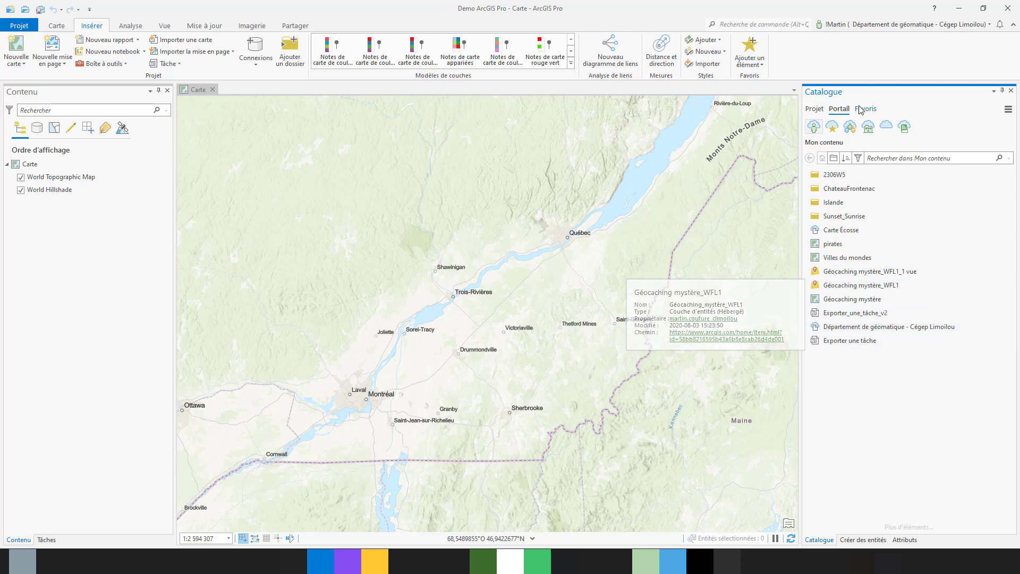
left_click(871, 108)
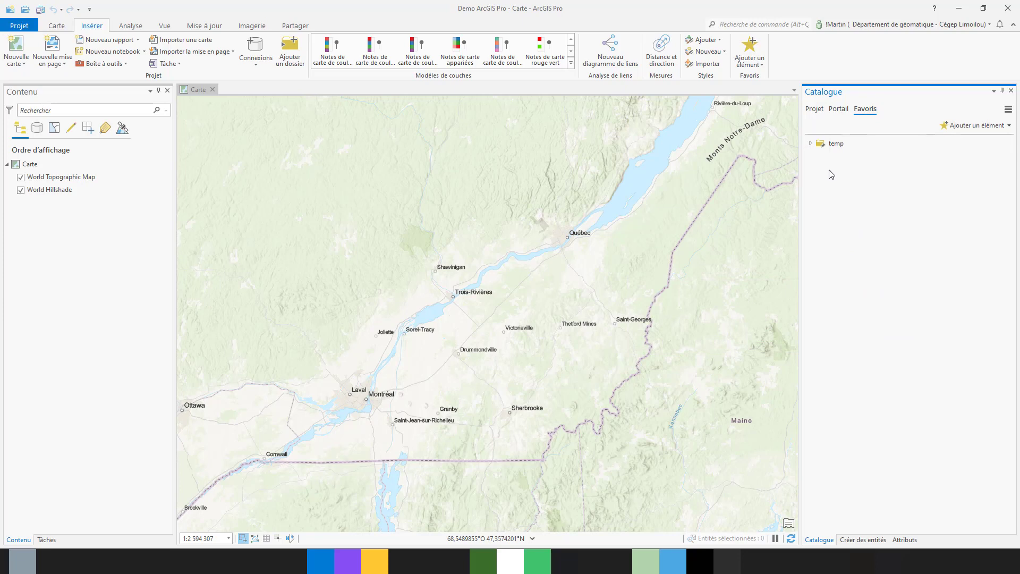
mouse_move(832, 151)
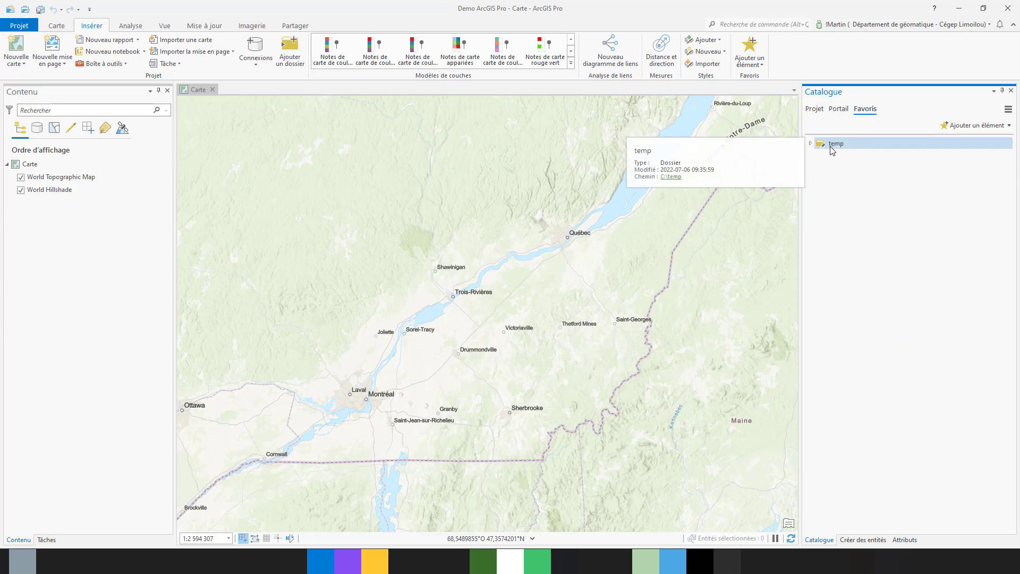
left_click(812, 109)
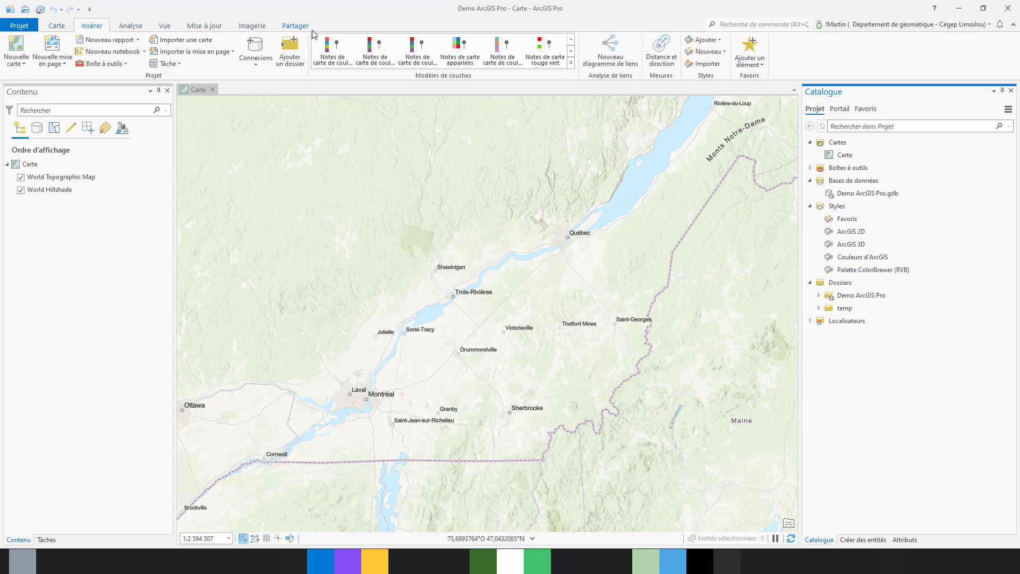
Compare the contextual commands offered for the Carte map and for the World Topographic Map layer.
left_click(30, 166)
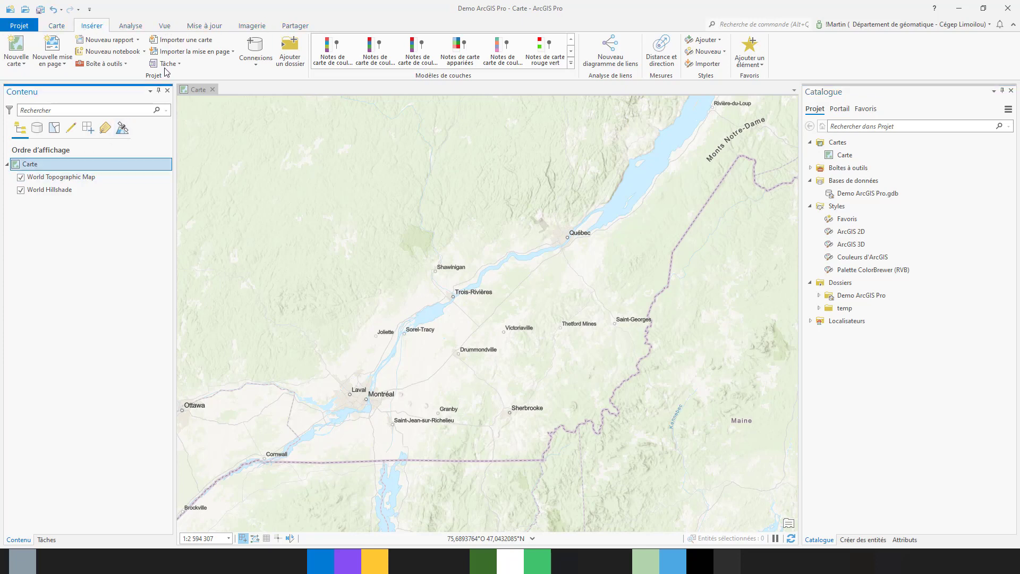
left_click(63, 180)
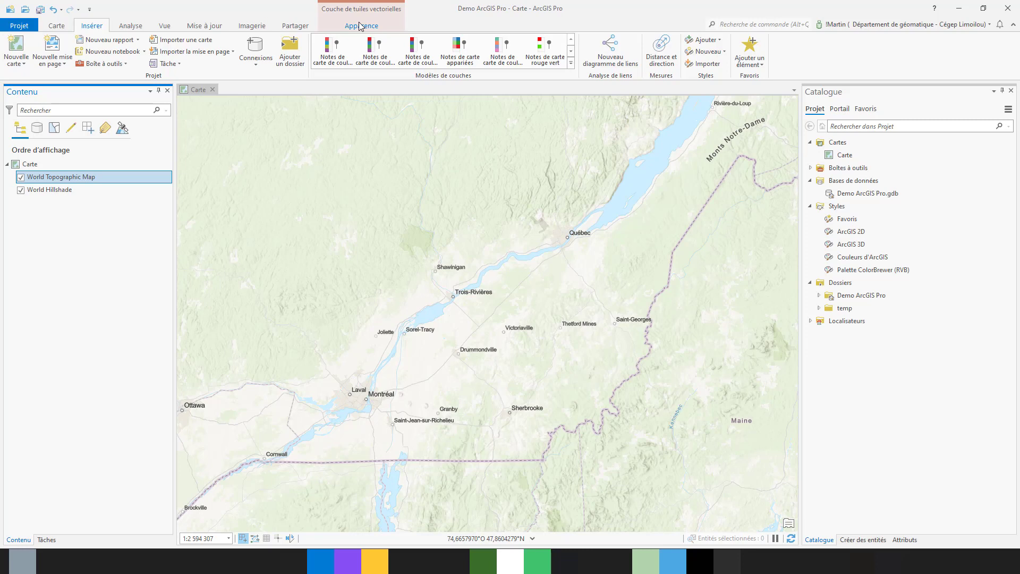
left_click(38, 166)
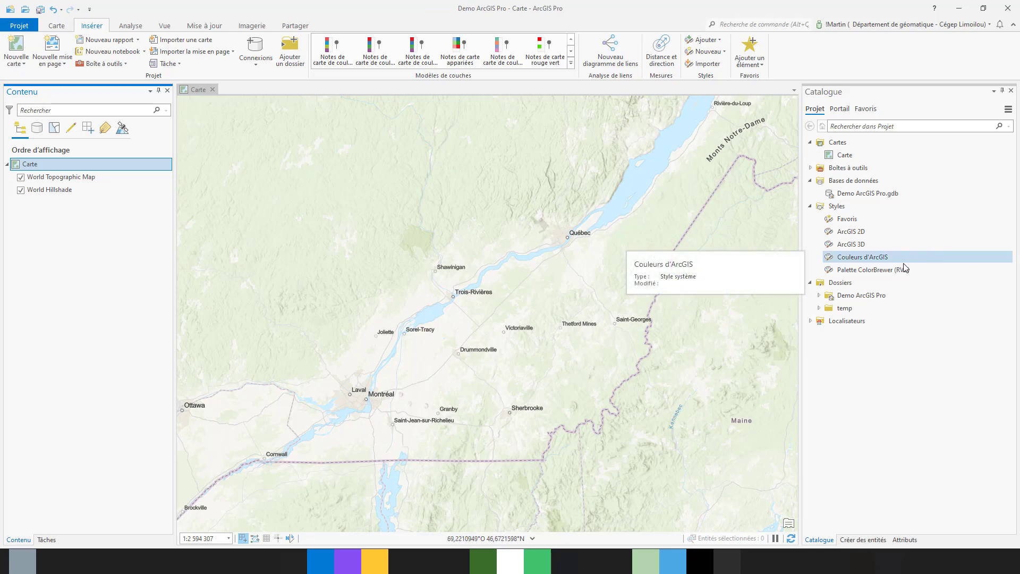
Add the vdq-quartier.shp shapefile from the temp folder to the map as a layer.
left_click(819, 309)
scroll(813, 342, "down", 4)
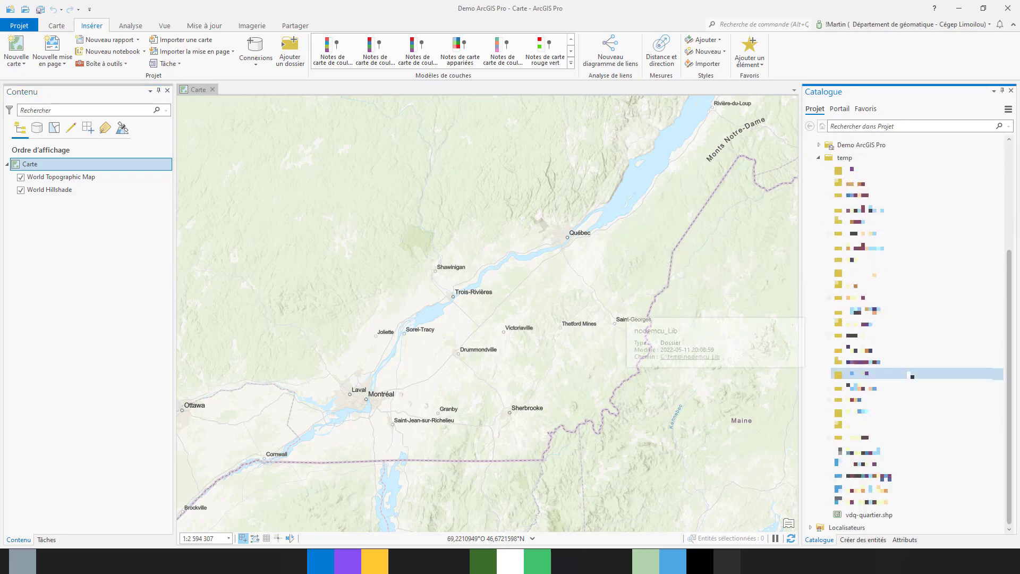
left_click(873, 517)
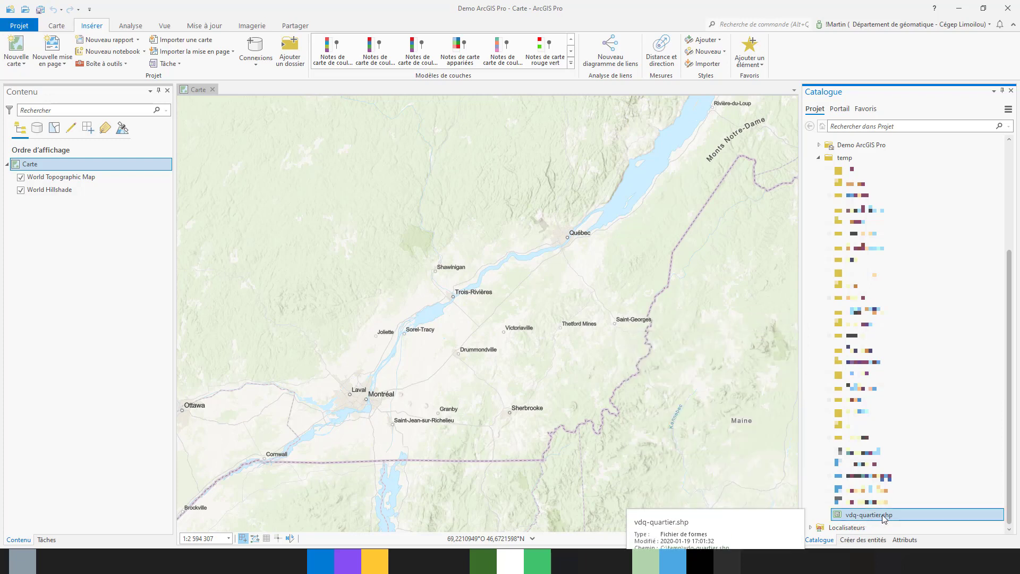
left_click_drag(883, 516, 543, 277)
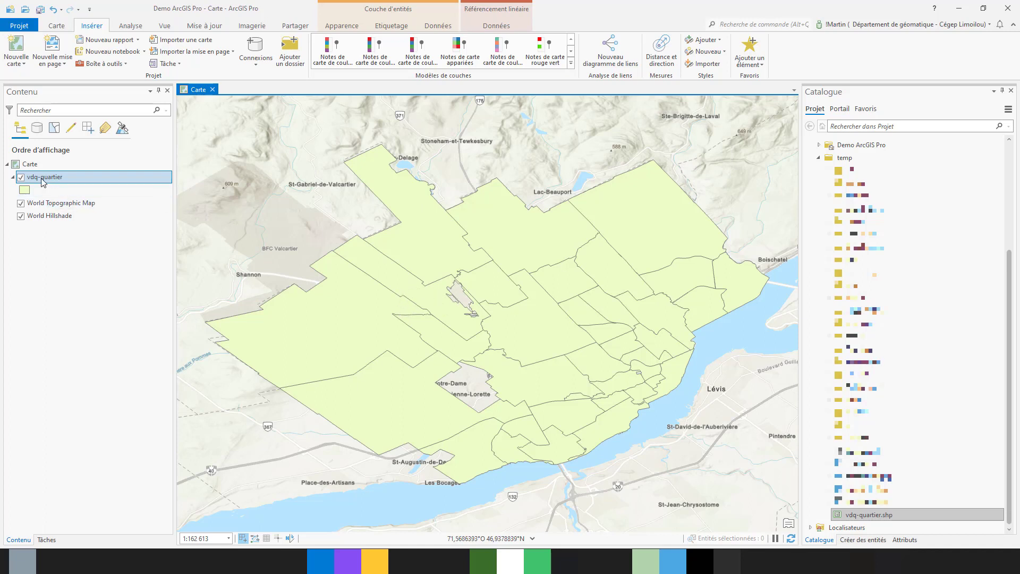
Inspect the attributes of the large northwestern neighbourhood polygon and of the southwestern one in the vdq-quartier layer.
left_click(349, 313)
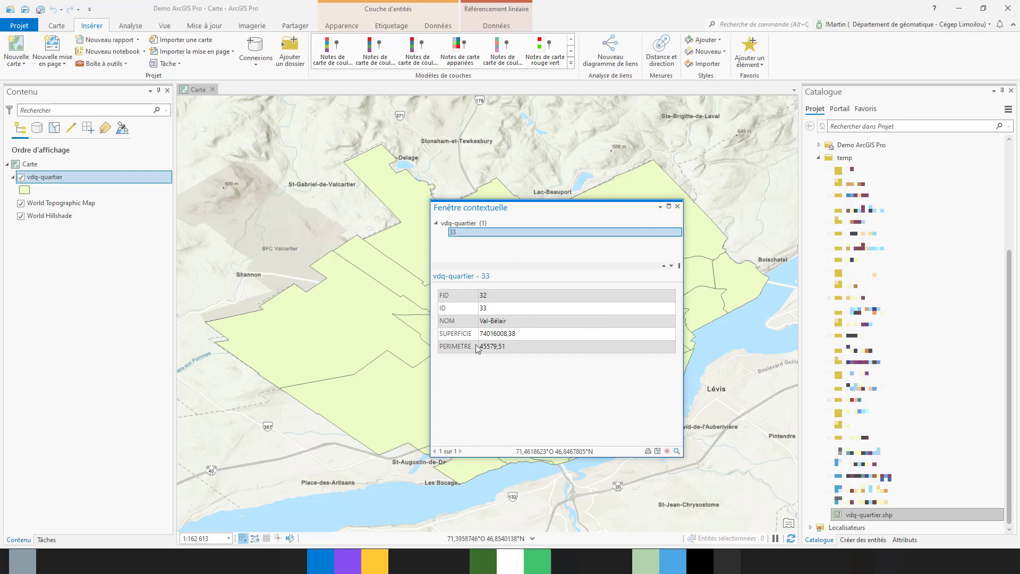
left_click(678, 207)
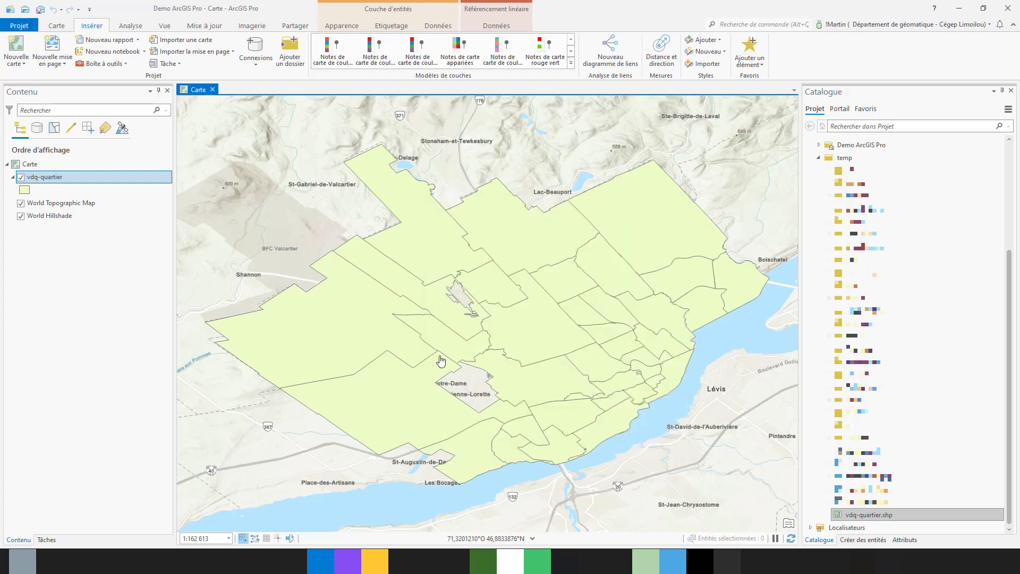
left_click(392, 408)
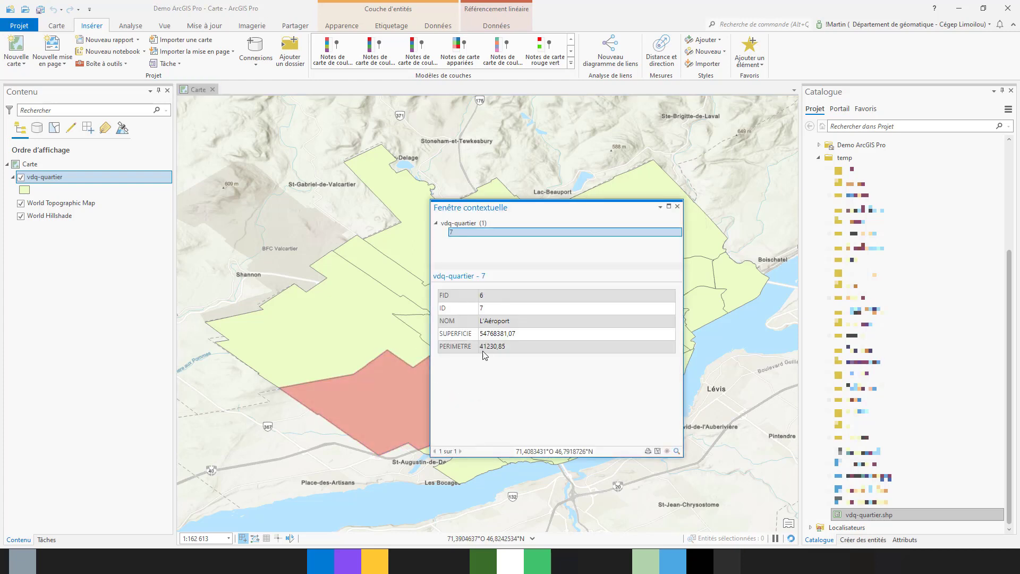
Inspect the attributes of the neighbourhood polygon just east of the L'Ancienne-Lorette enclave in the vdq-quartier layer.
left_click(677, 206)
left_click(529, 393)
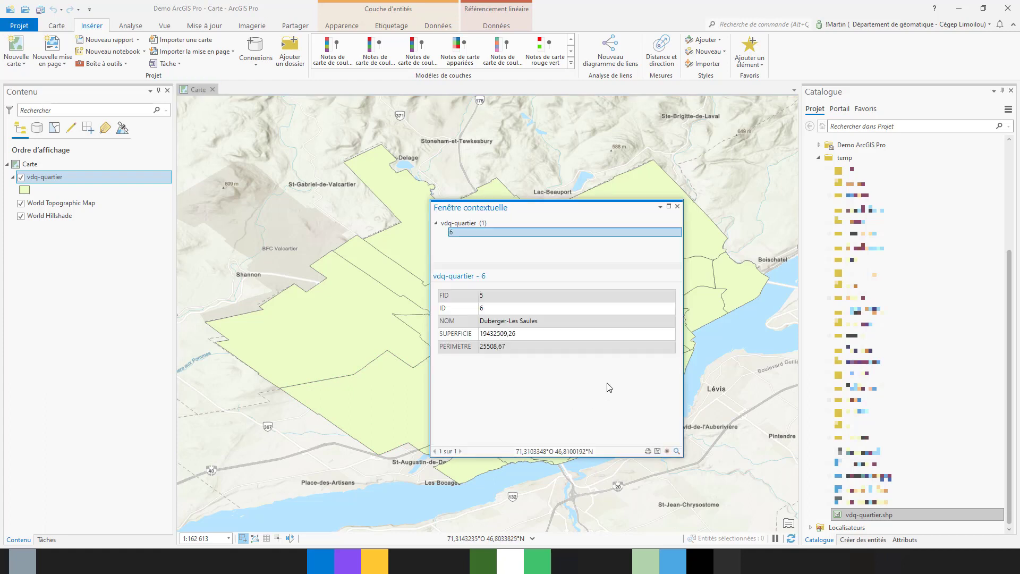
left_click(677, 207)
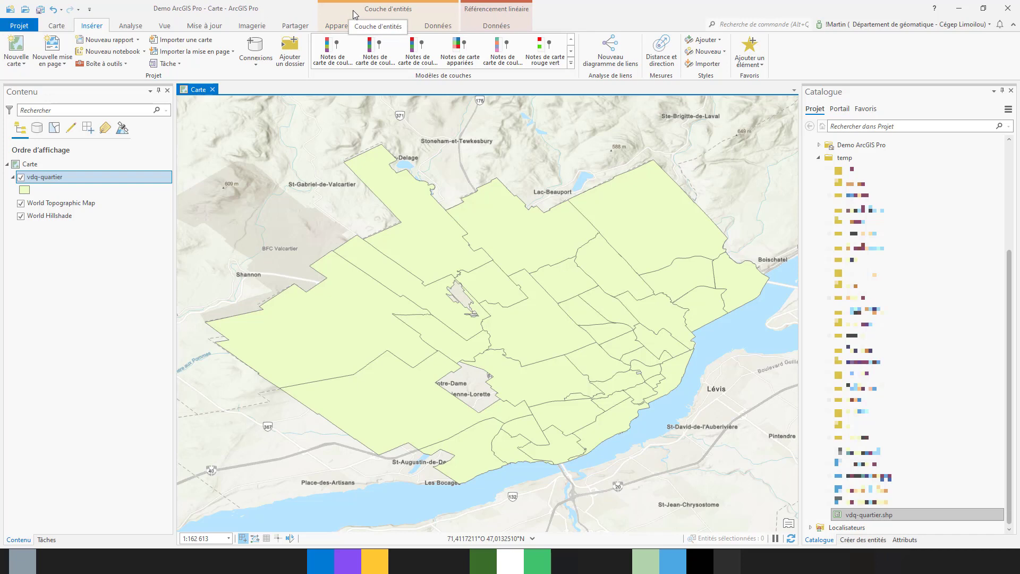
Review the appearance, labelling and data commands offered for the vdq-quartier layer, plus the linear referencing commands.
left_click(346, 27)
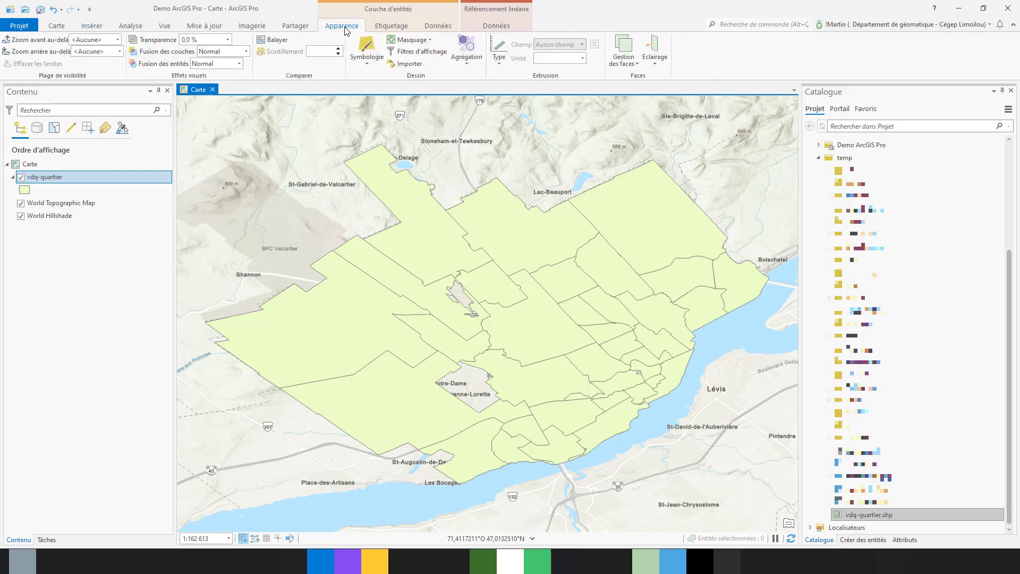
left_click(391, 27)
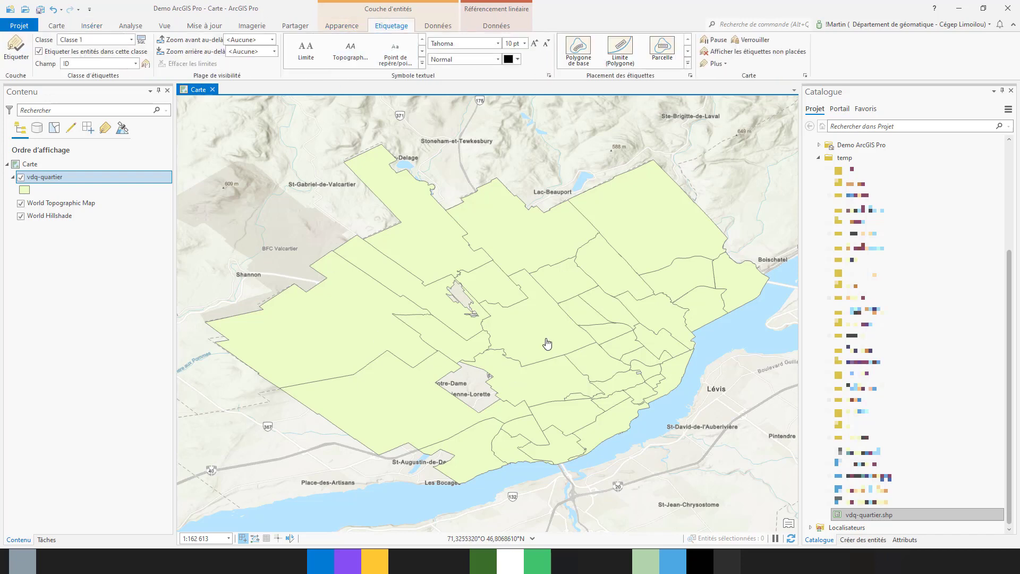
left_click(440, 30)
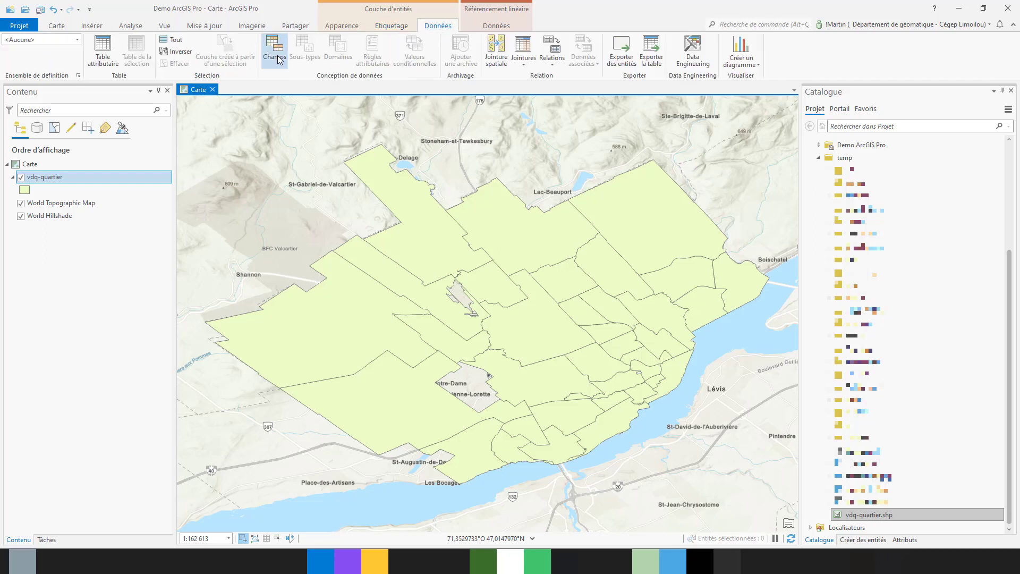
left_click(493, 28)
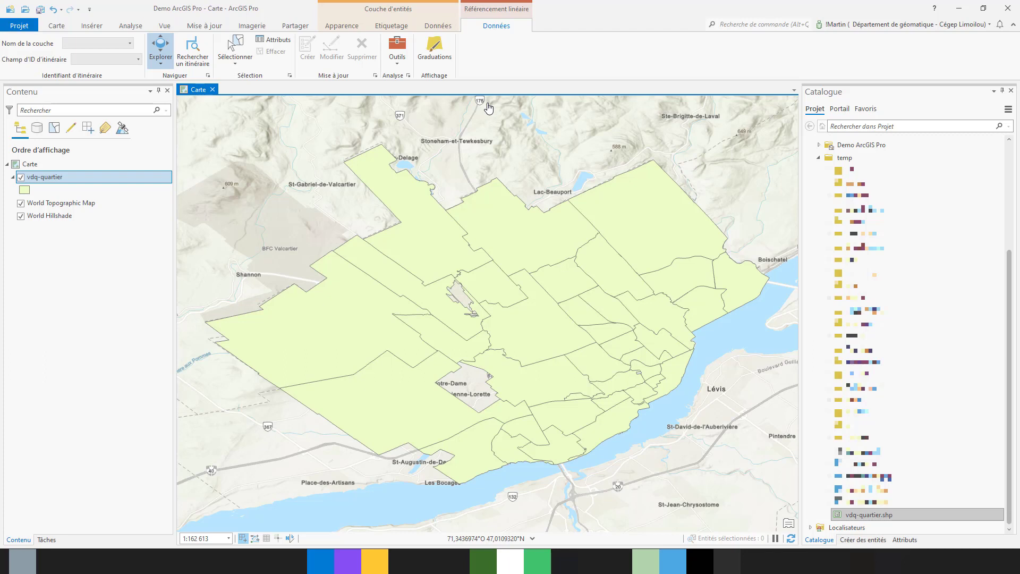
Symbolise the vdq-quartier layer by unique values (Valeurs uniques) of the NOM field.
left_click(342, 26)
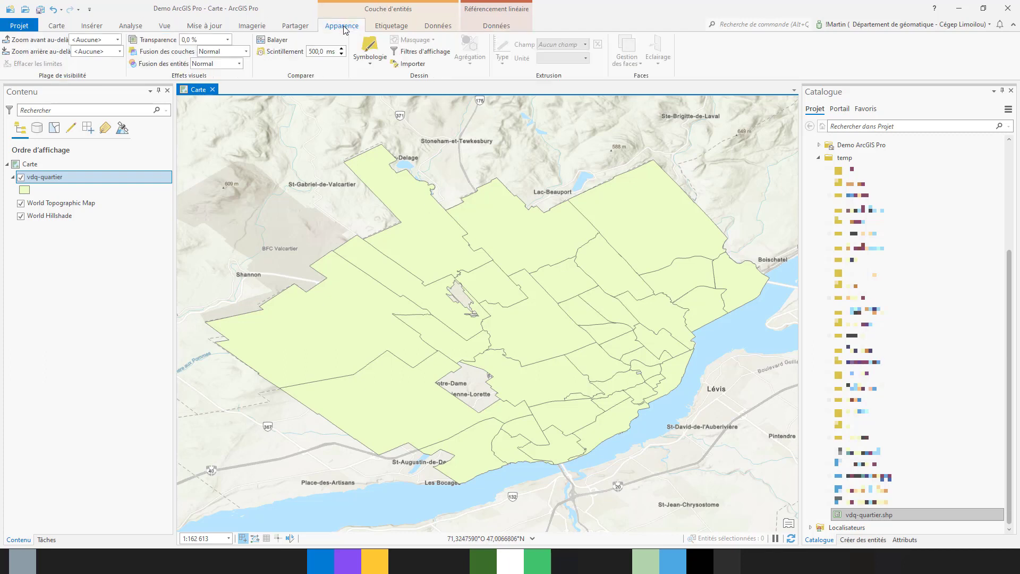
left_click(372, 59)
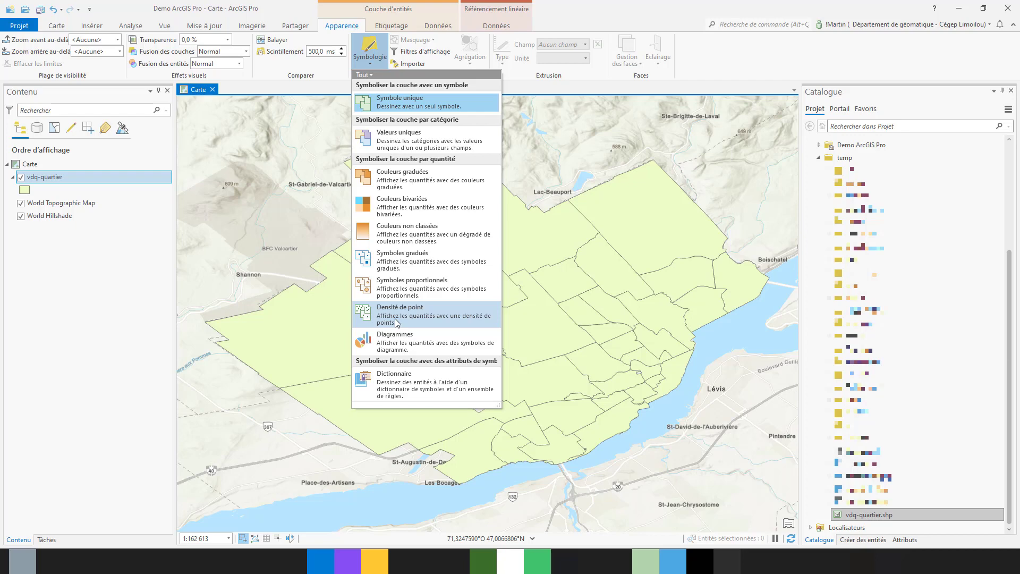
left_click(412, 141)
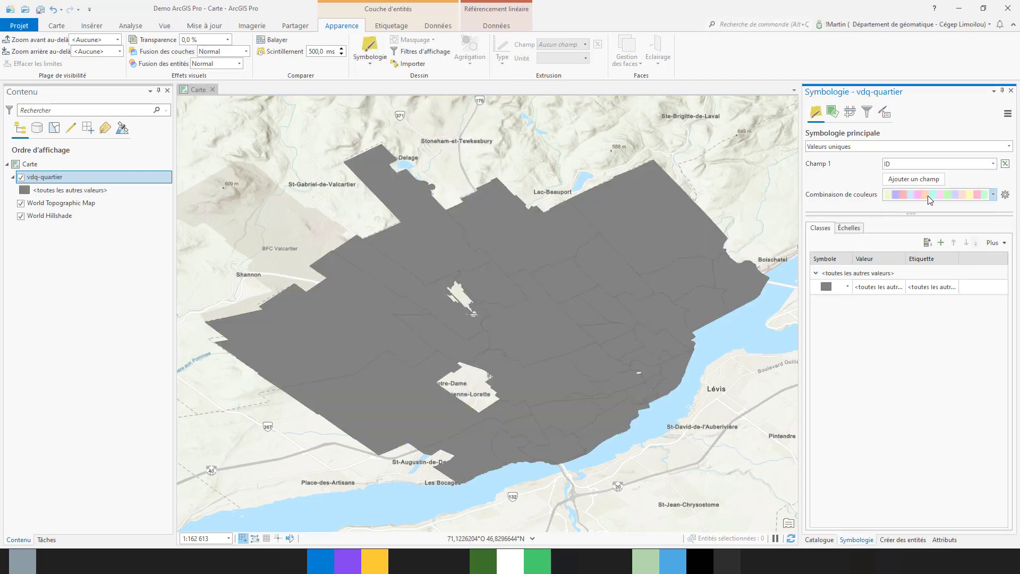
left_click(905, 167)
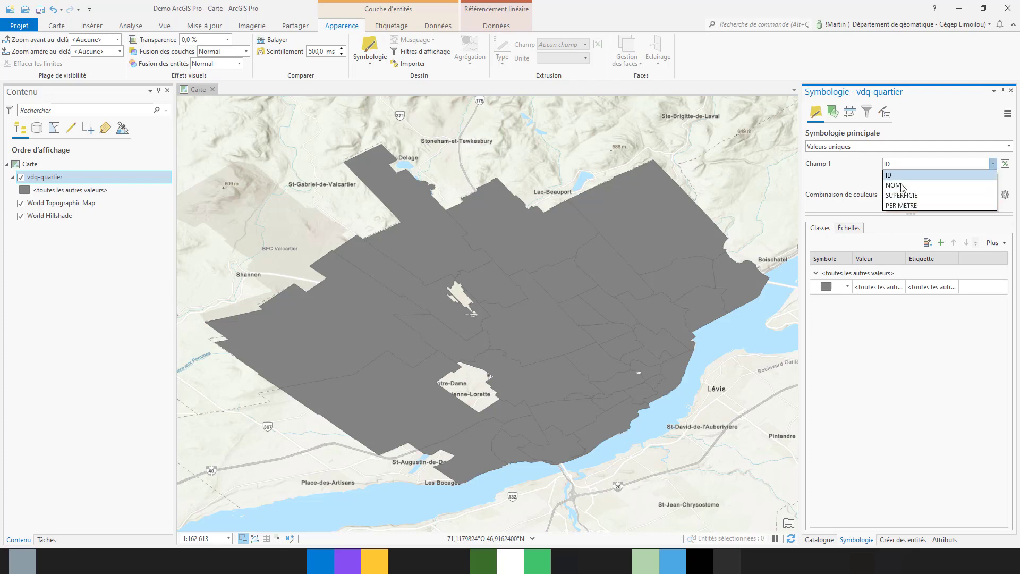
left_click(902, 185)
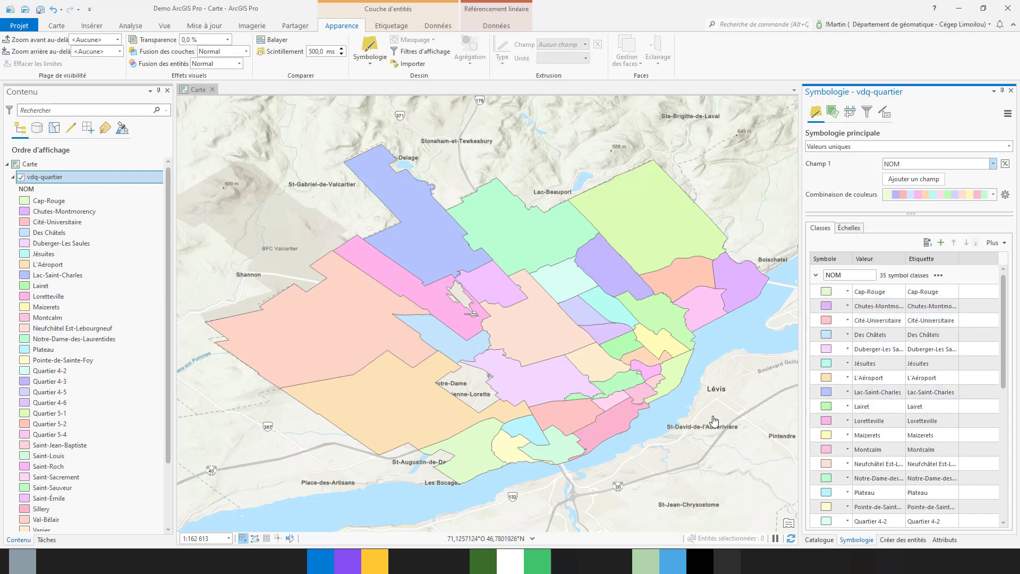
Apply the Vernis sombres colour scheme to the unique neighbourhood values.
left_click(958, 194)
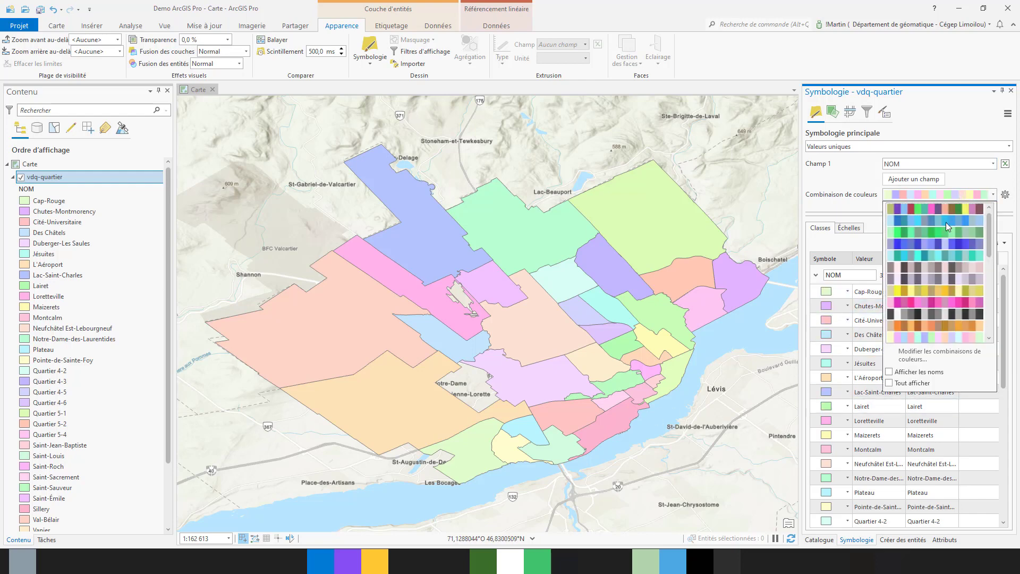
scroll(956, 272, "down", 3)
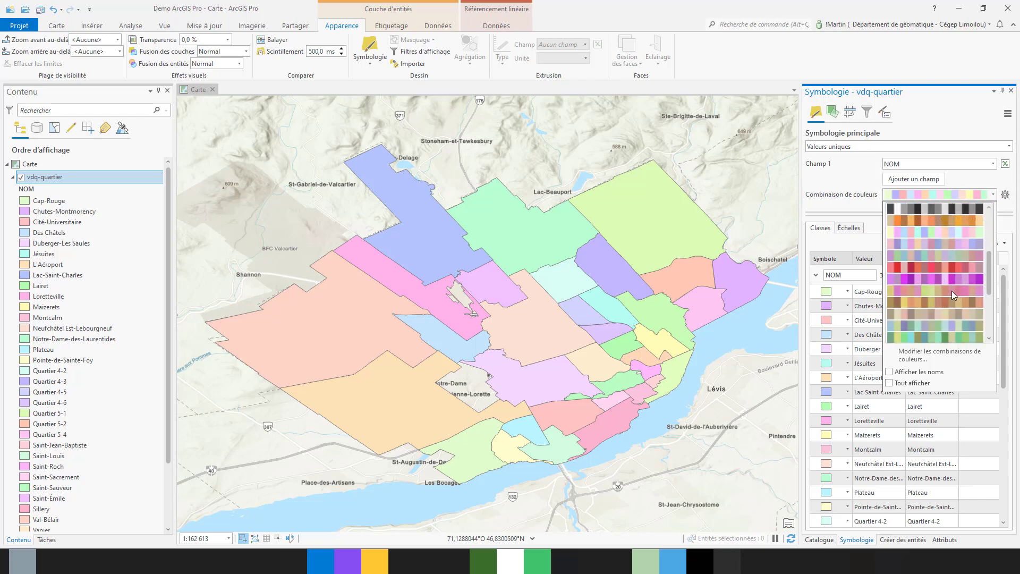
scroll(953, 297, "down", 3)
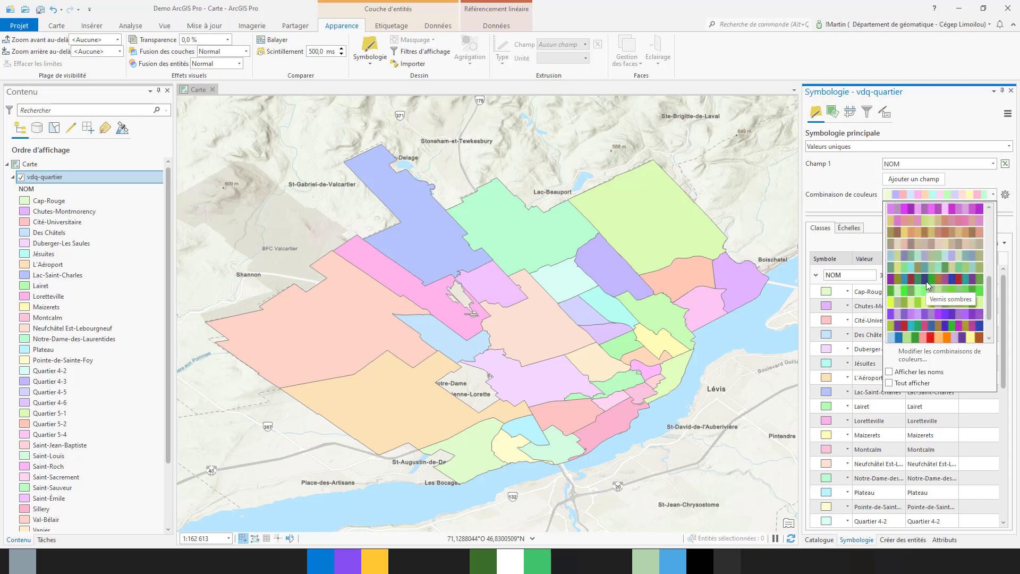
left_click(926, 281)
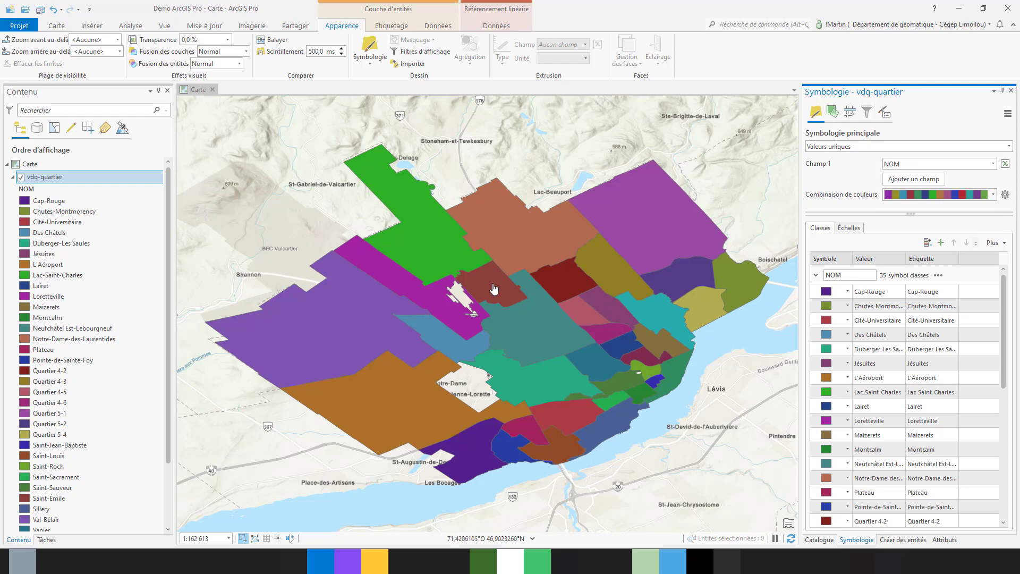
Give the Chutes-Montmorency class the Culturel area symbol from the ArcGIS 2D gallery.
left_click(825, 308)
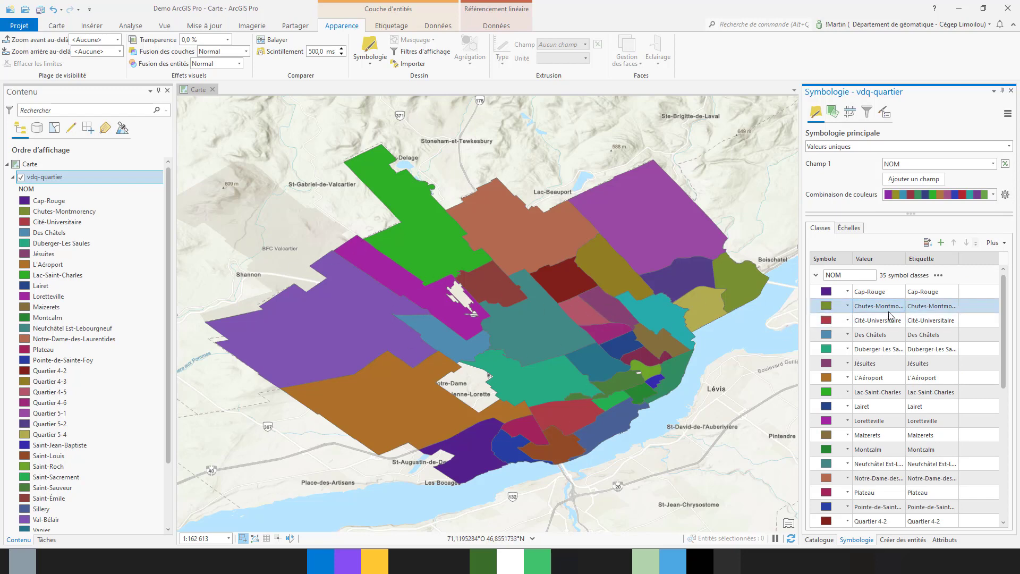
left_click(848, 306)
left_click(847, 306)
left_click(833, 307)
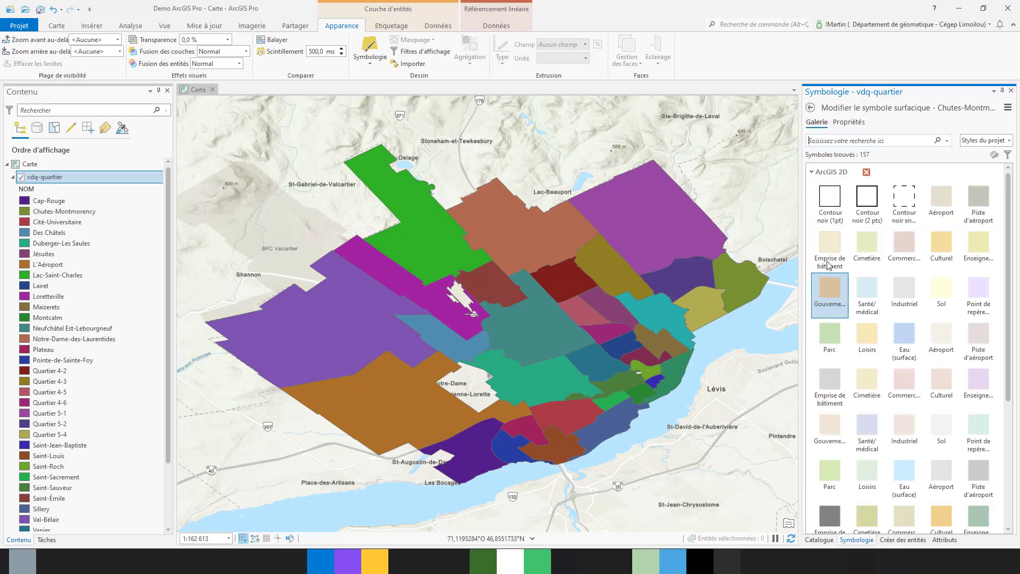
left_click(939, 253)
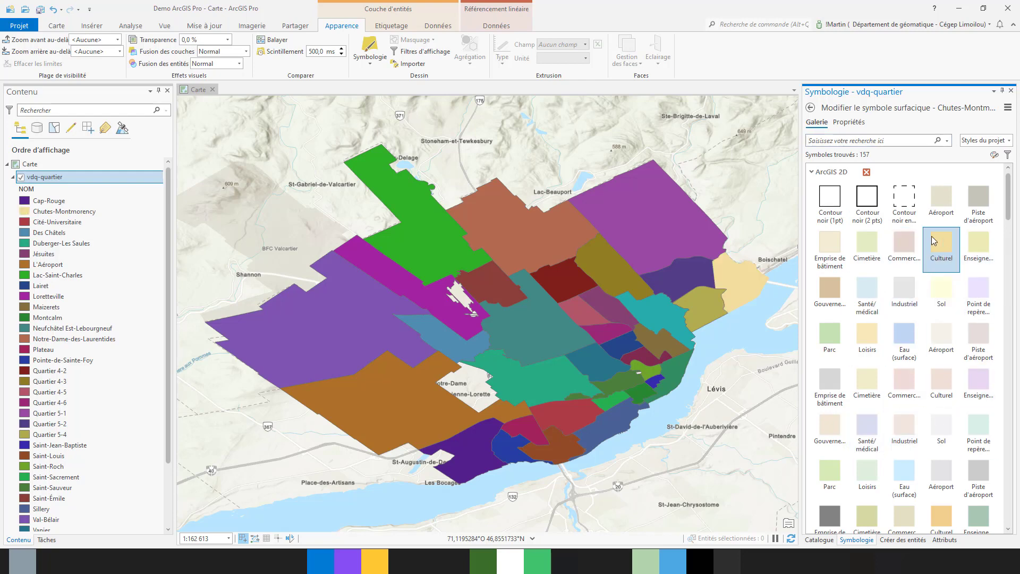
Change the fill colour of the Chutes-Montmorency symbol to bright blue and apply it.
left_click(848, 123)
left_click(1006, 187)
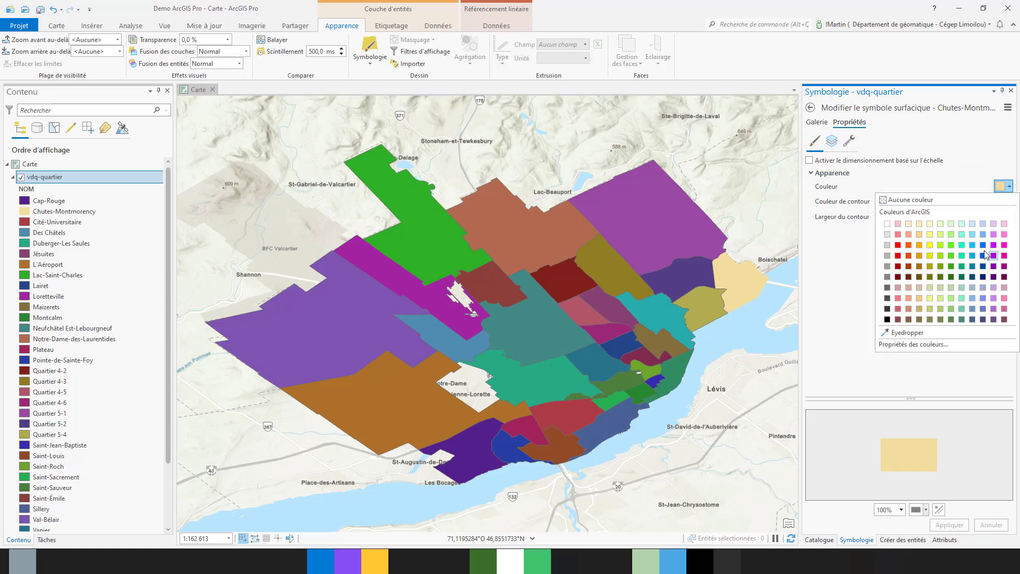
left_click(984, 253)
left_click(949, 525)
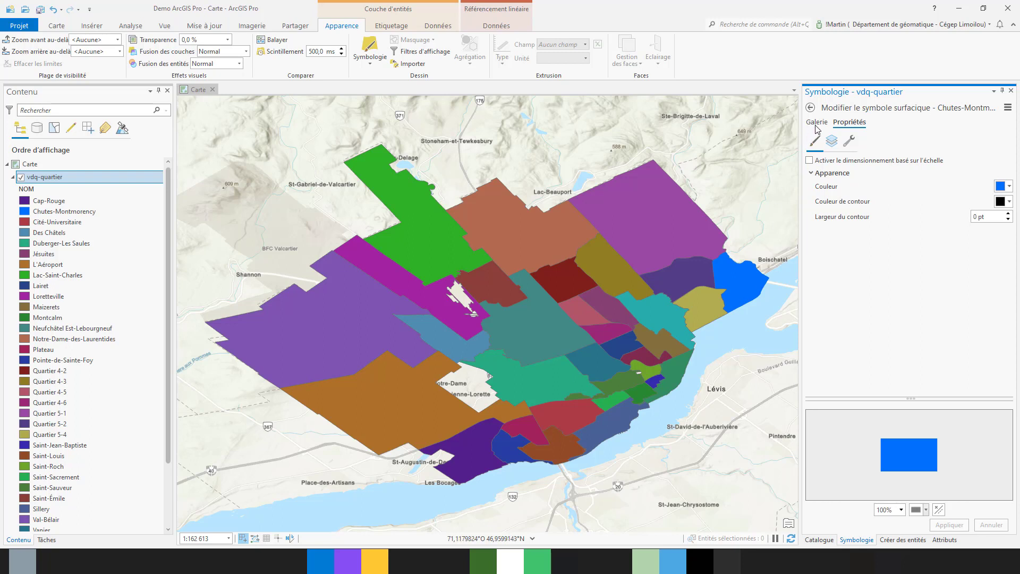
Change the fill colour of the Chutes-Montmorency symbol to orange, apply it and return to the main symbology.
left_click(1002, 186)
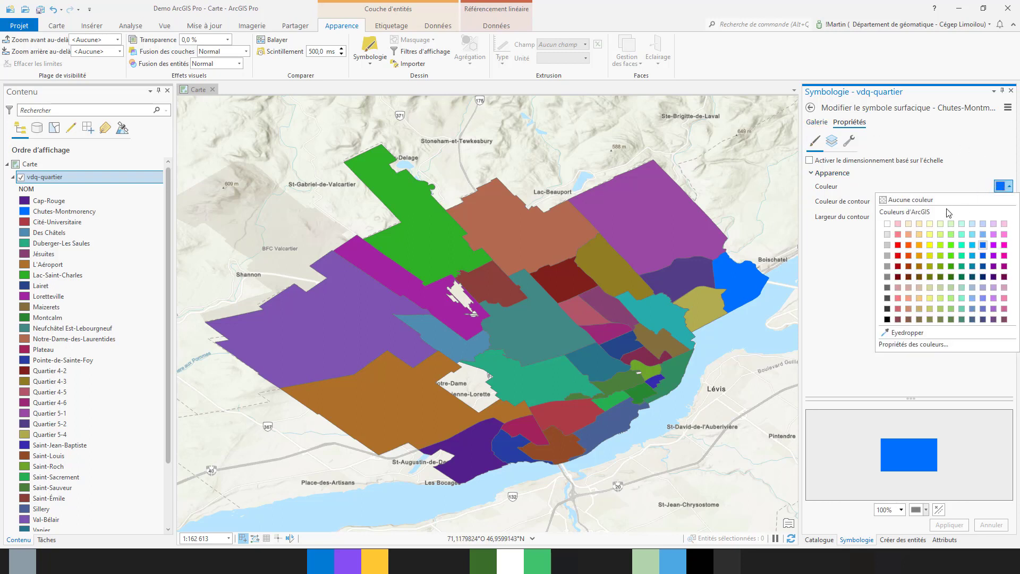
left_click(919, 245)
left_click(949, 525)
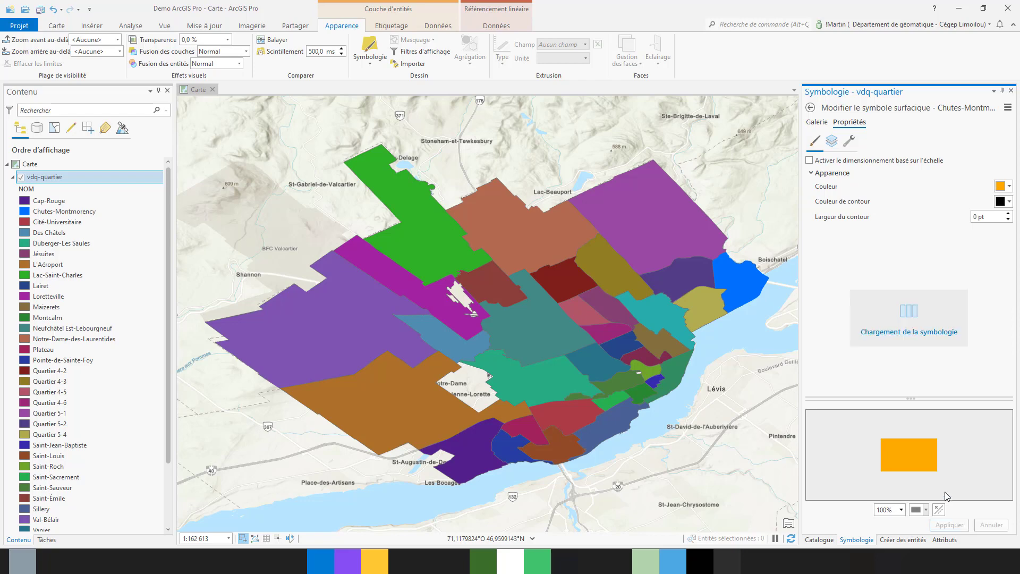
left_click(809, 108)
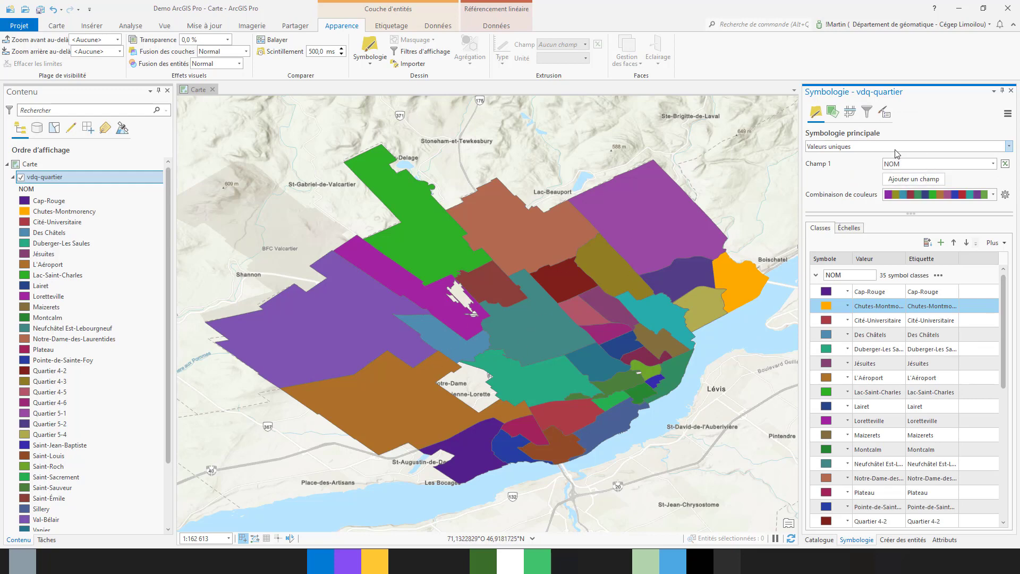
Symbolise the vdq-quartier layer with unclassed colours (Couleurs non classées) based on the SUPERFICIE field.
left_click(867, 149)
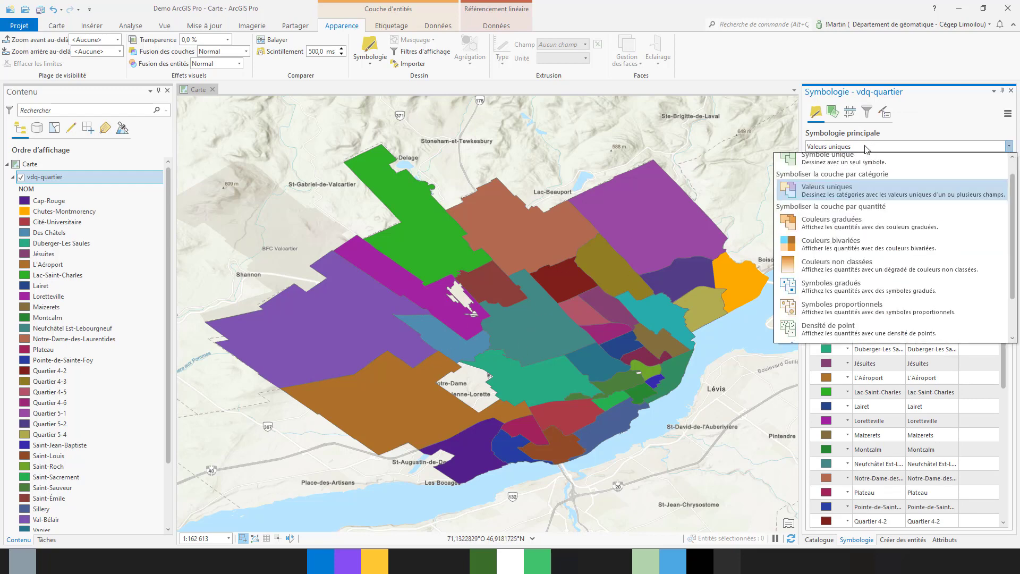
left_click(837, 276)
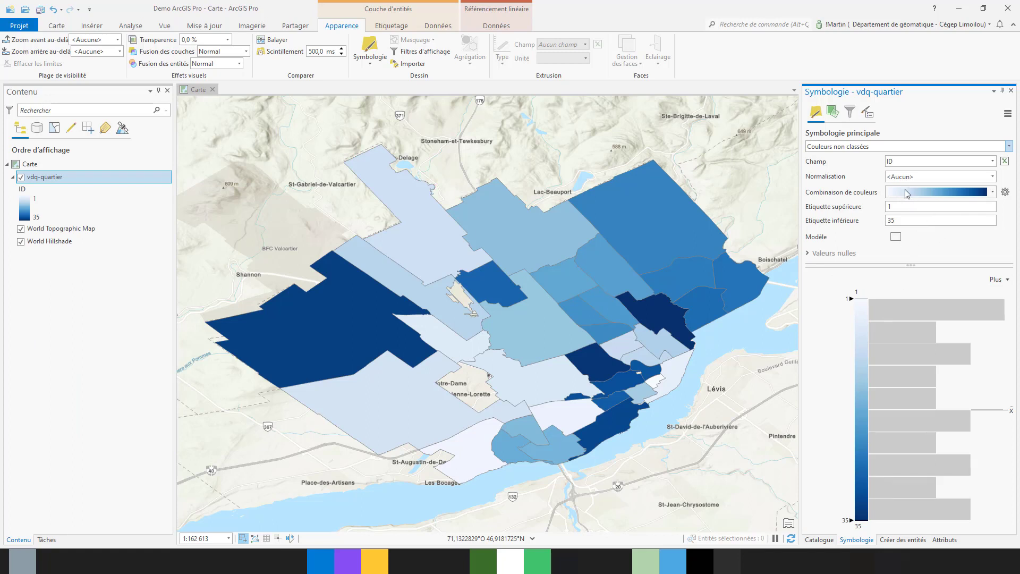
left_click(908, 162)
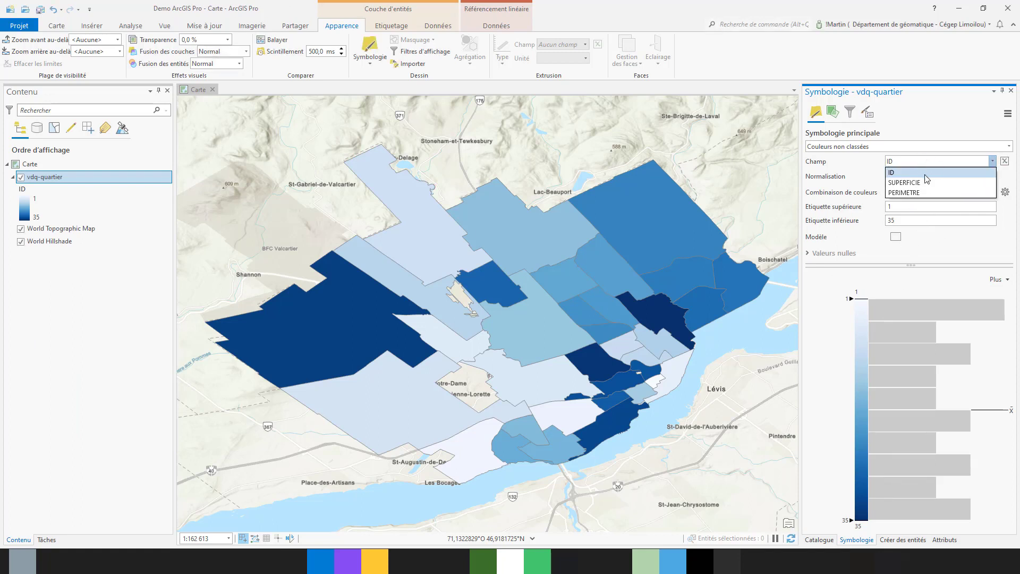
left_click(909, 183)
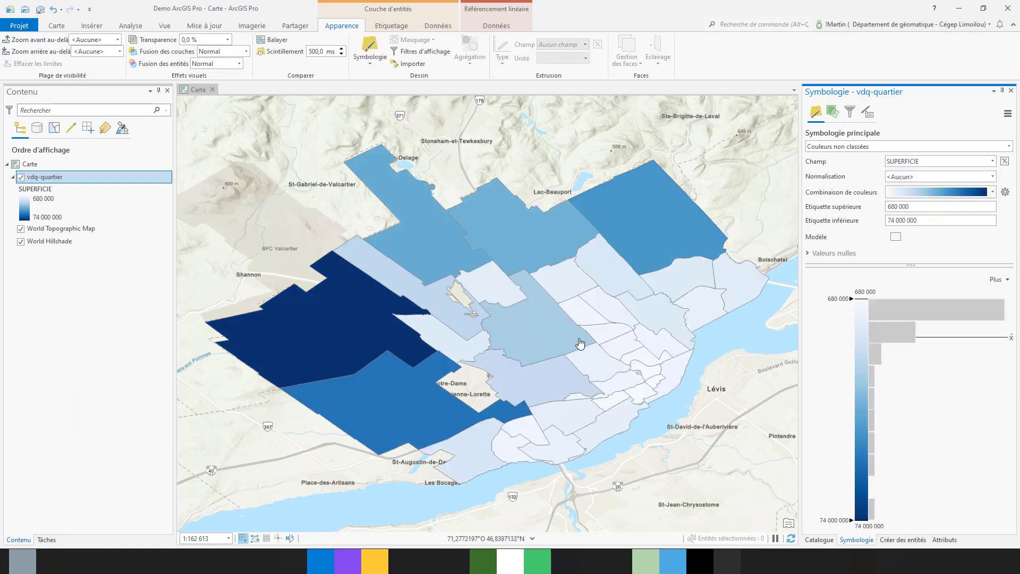
Apply the white-to-dark-green colour ramp and shift the lower bound of the SUPERFICIE histogram to about 850 000.
left_click(918, 194)
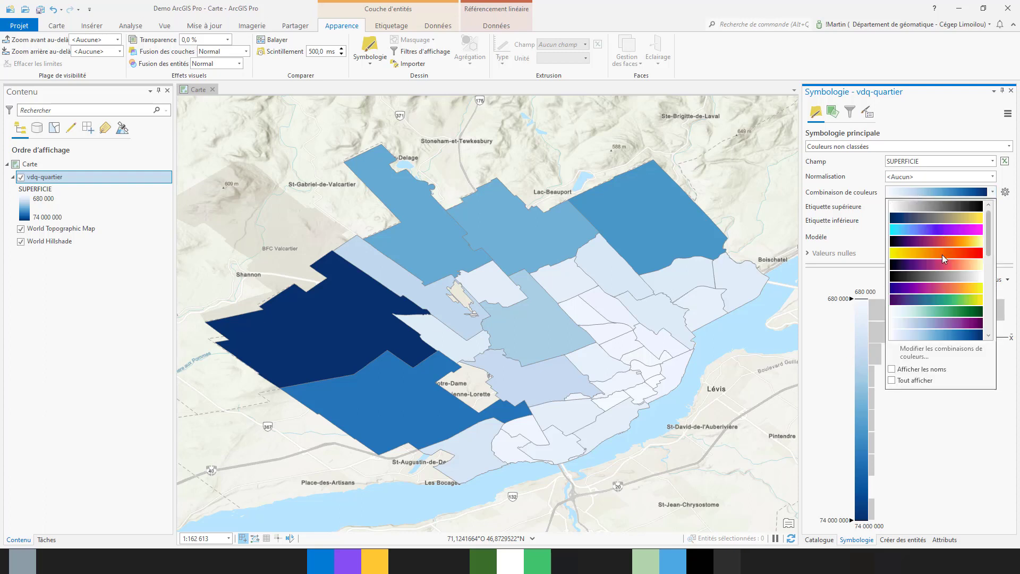
left_click(931, 311)
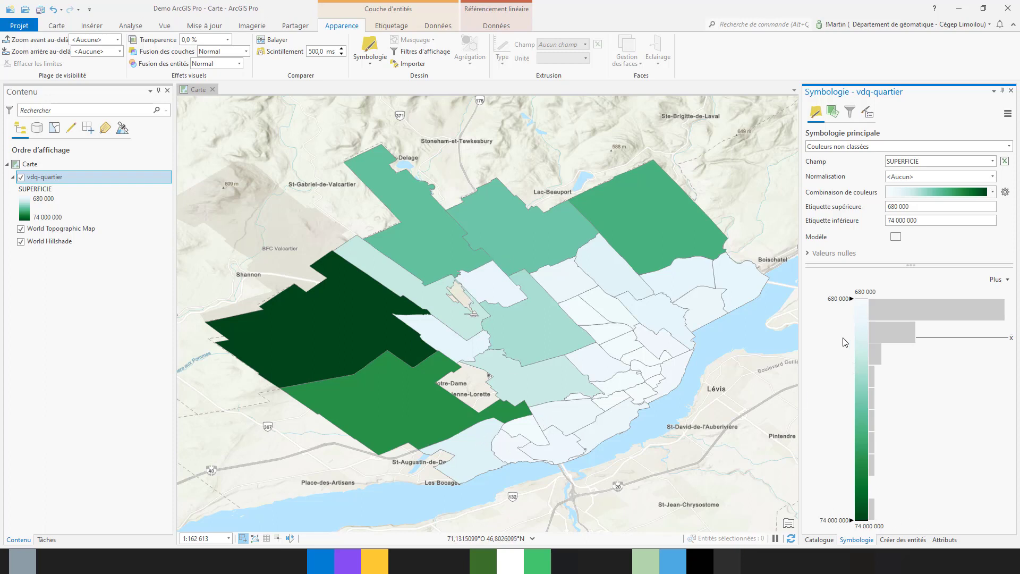
mouse_move(850, 301)
left_mouse_down()
mouse_move(851, 366)
mouse_move(844, 299)
left_mouse_up()
mouse_move(833, 524)
left_mouse_down()
mouse_move(832, 463)
mouse_move(824, 523)
left_mouse_up()
Symbolise the vdq-quartier layer with a single symbol (Symbole unique), using the green Parc fill from the ArcGIS 2D gallery.
left_click(370, 53)
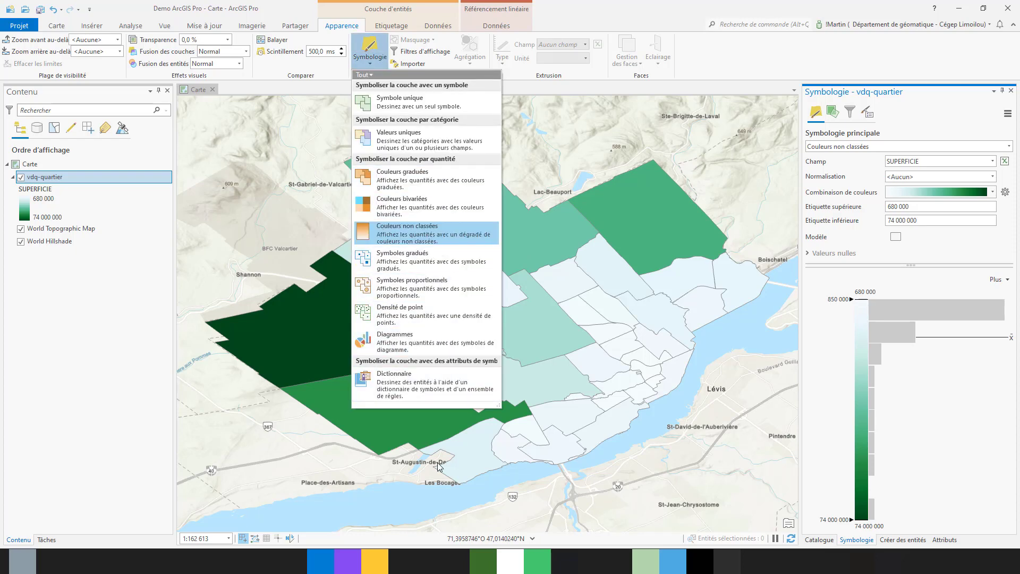
left_click(406, 103)
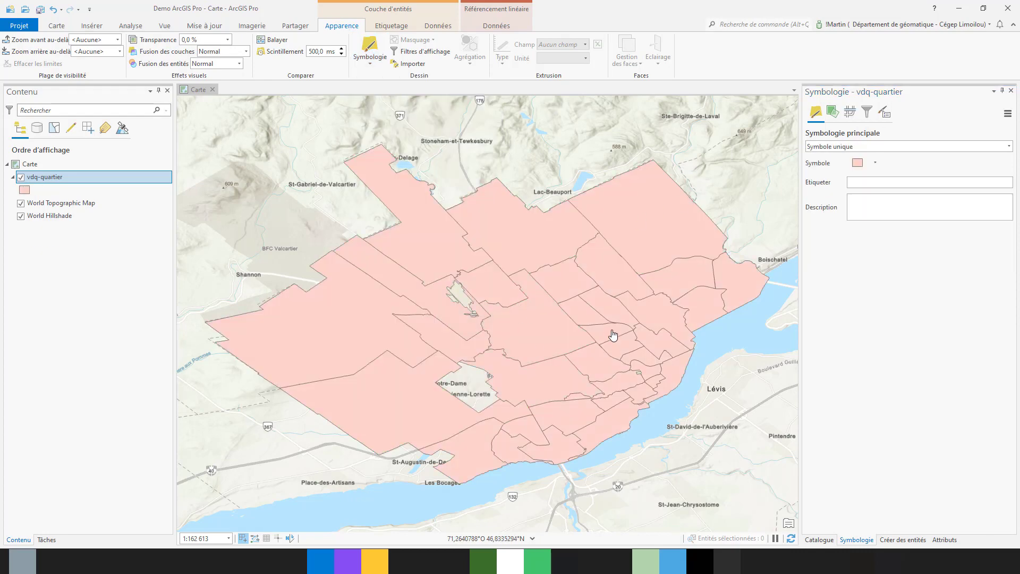
left_click(858, 168)
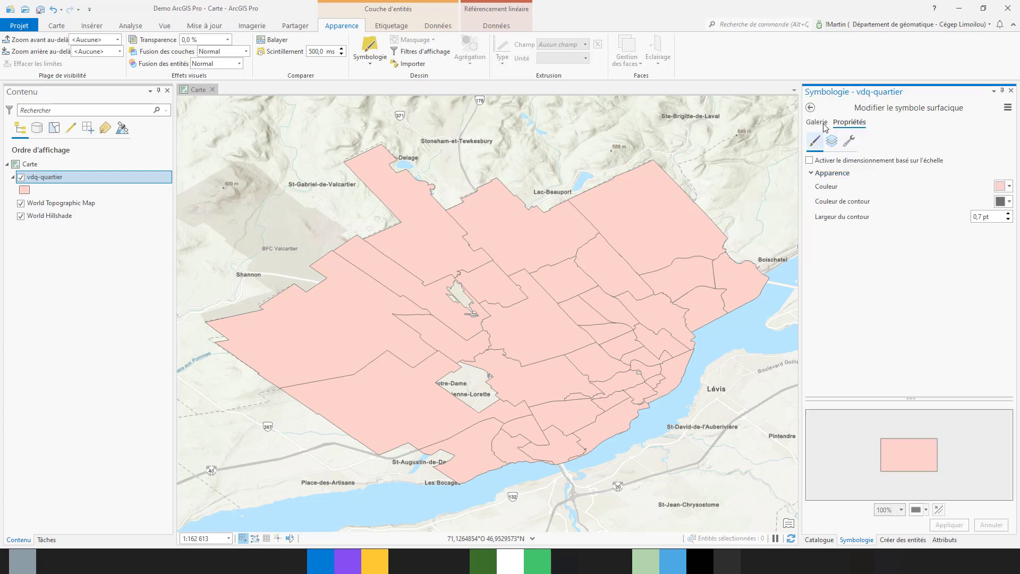
left_click(817, 123)
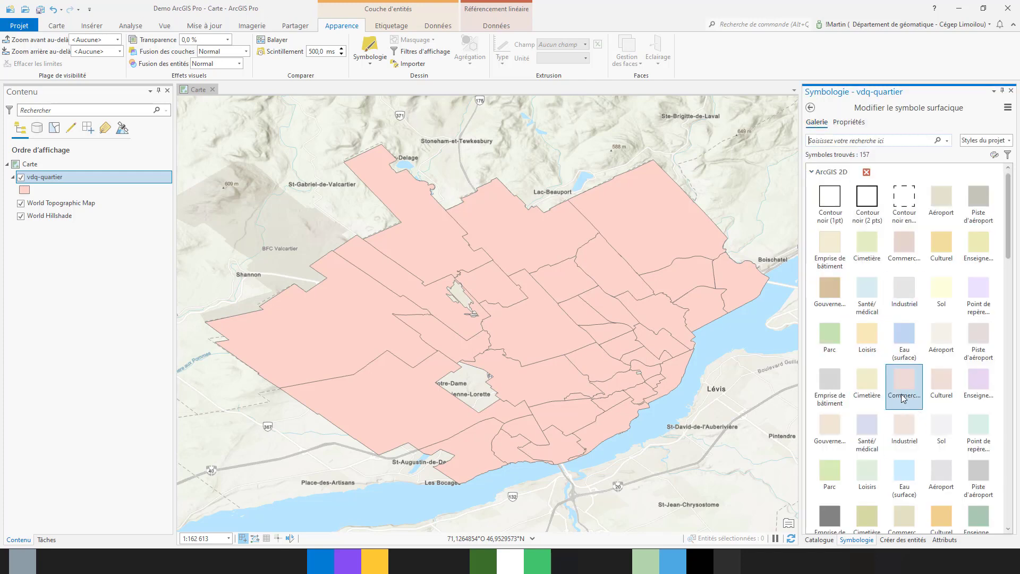
left_click(830, 332)
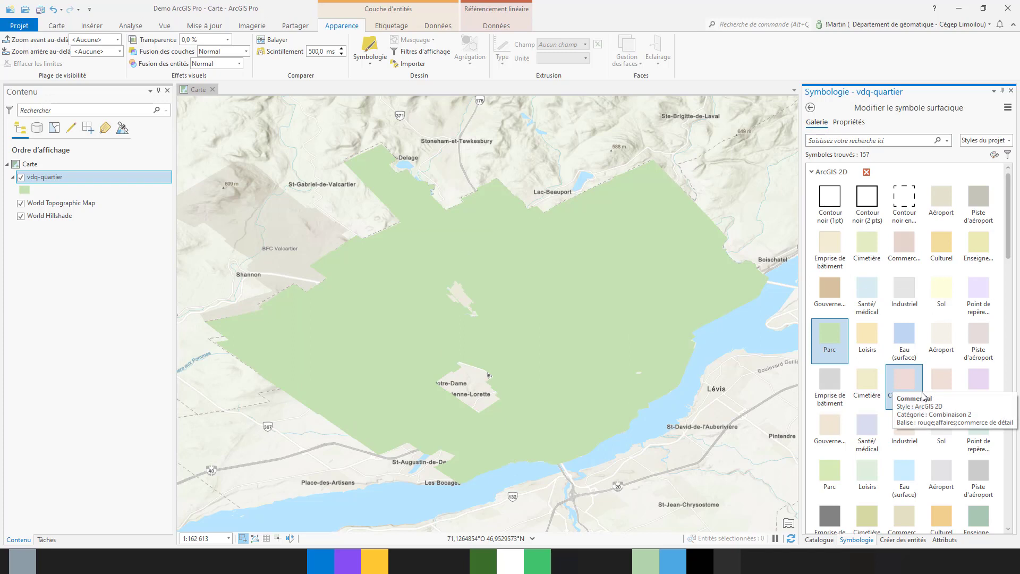
Try pastel symbols from the ArcGIS 2D gallery on the vdq-quartier polygons, finishing with Orange (pastel).
scroll(945, 440, "down", 1)
scroll(945, 440, "down", 3)
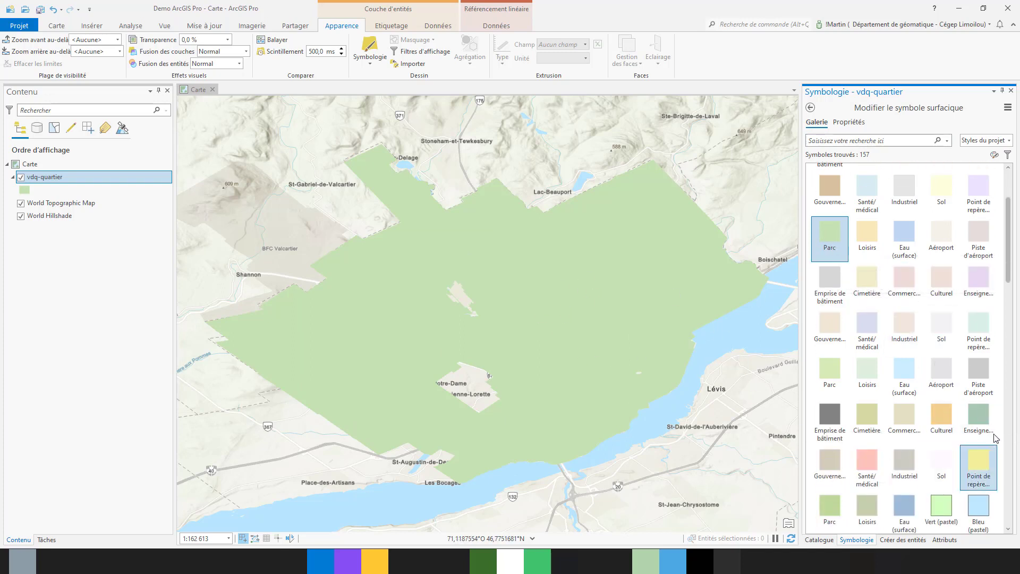
scroll(980, 454, "down", 4)
left_click(943, 408)
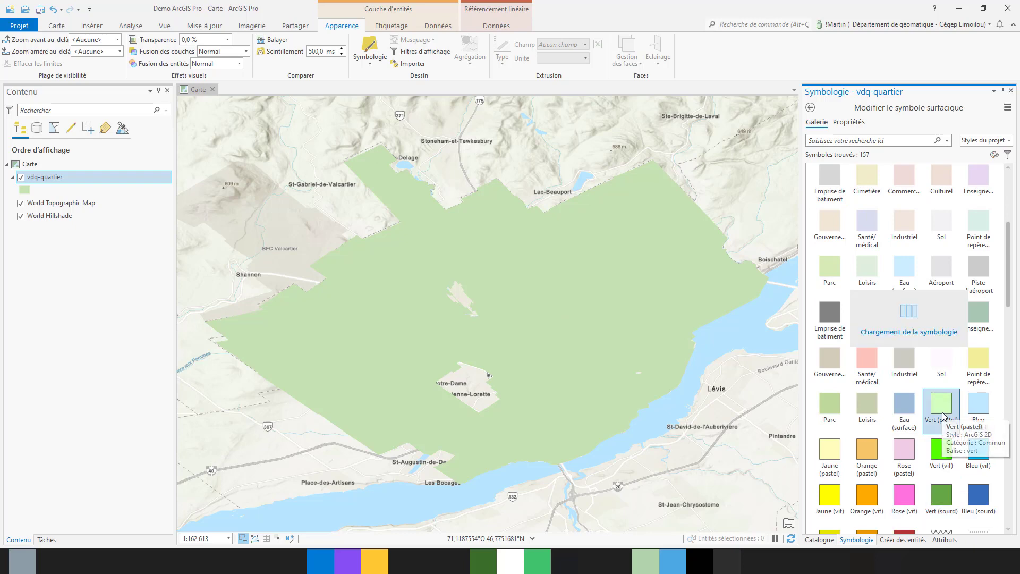
left_click(906, 463)
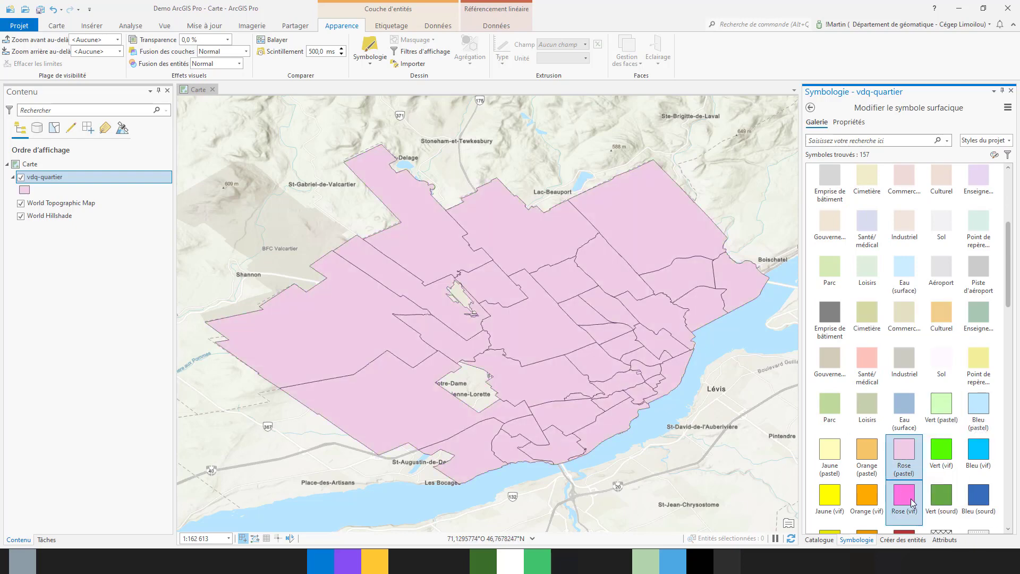
left_click(870, 463)
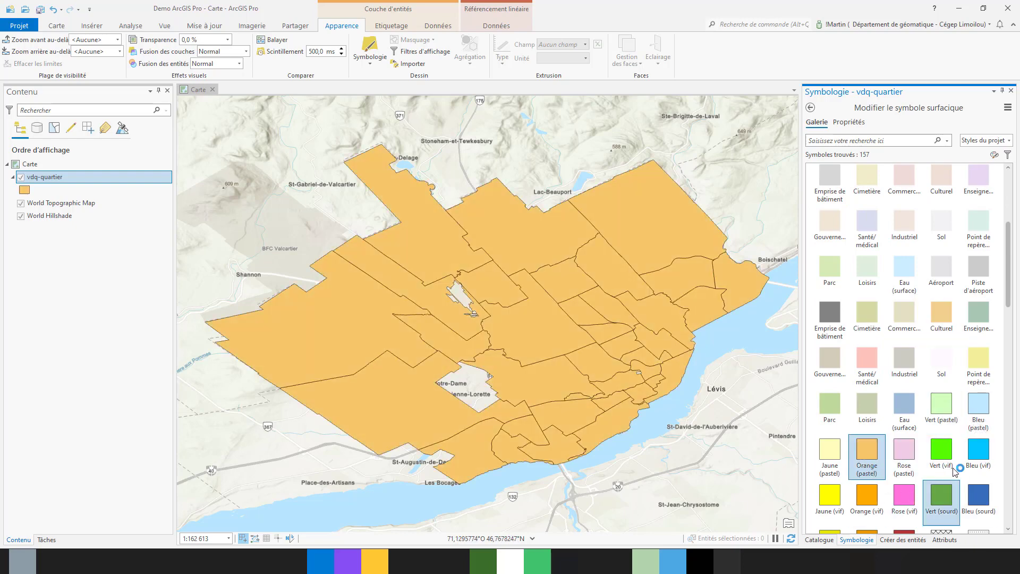
Change the fill colour of the vdq-quartier symbol to light green and apply it.
left_click(850, 123)
left_click(1003, 185)
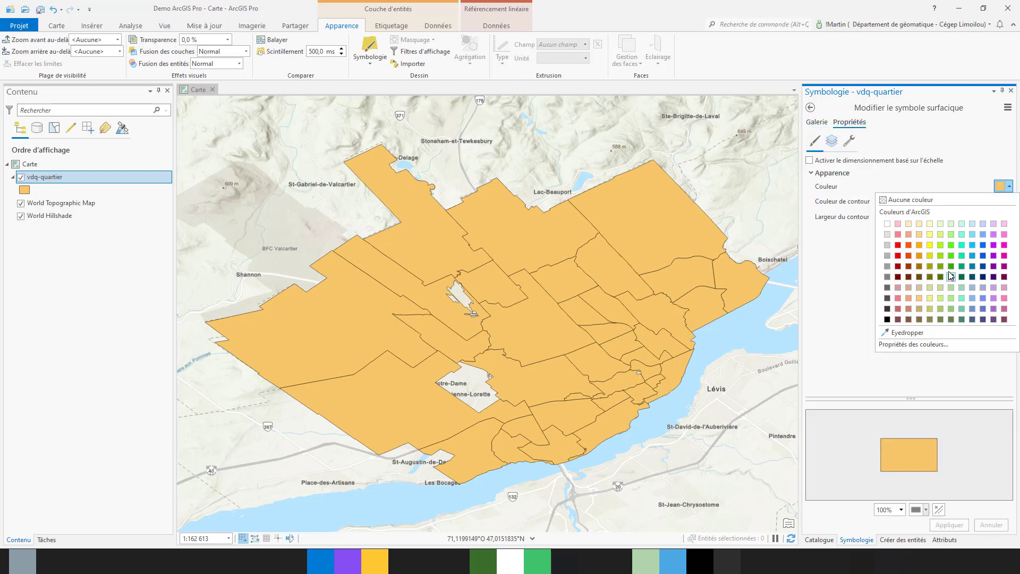
left_click(951, 287)
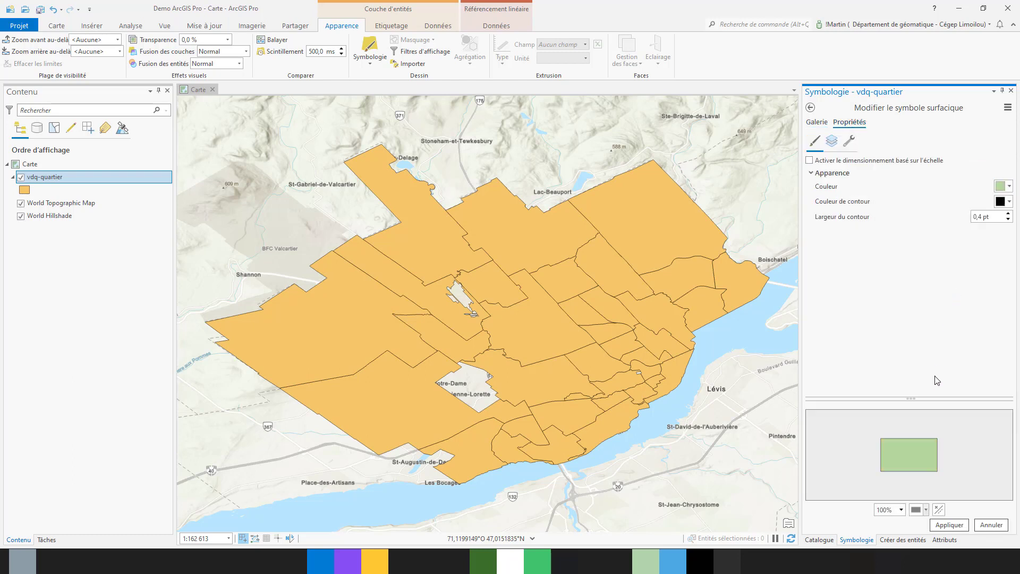
left_click(962, 524)
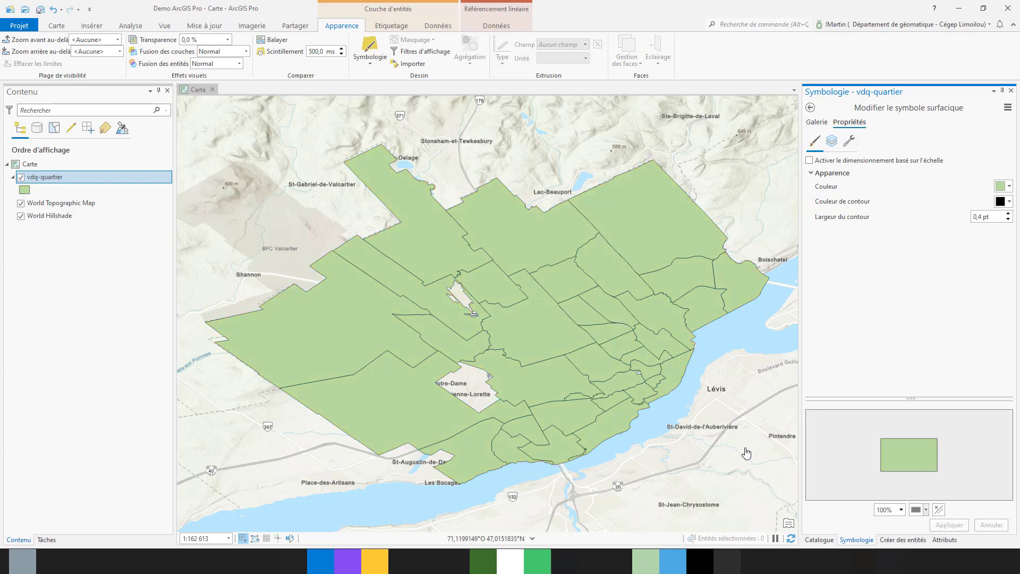
Give the vdq-quartier symbol a grey outline 1 pt wide and apply the change.
left_click(1001, 202)
left_click(888, 300)
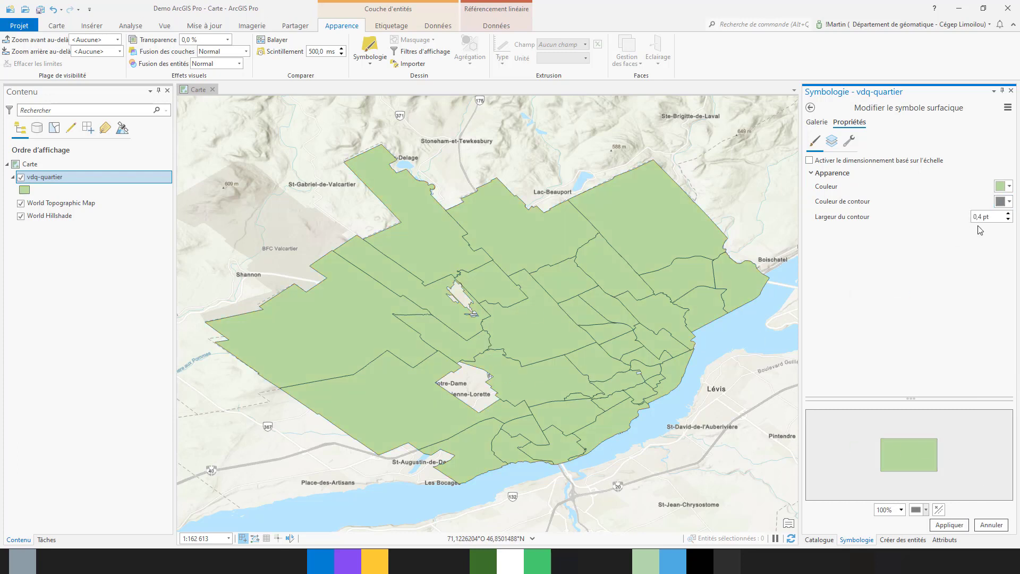
left_click(1008, 214)
left_click(950, 525)
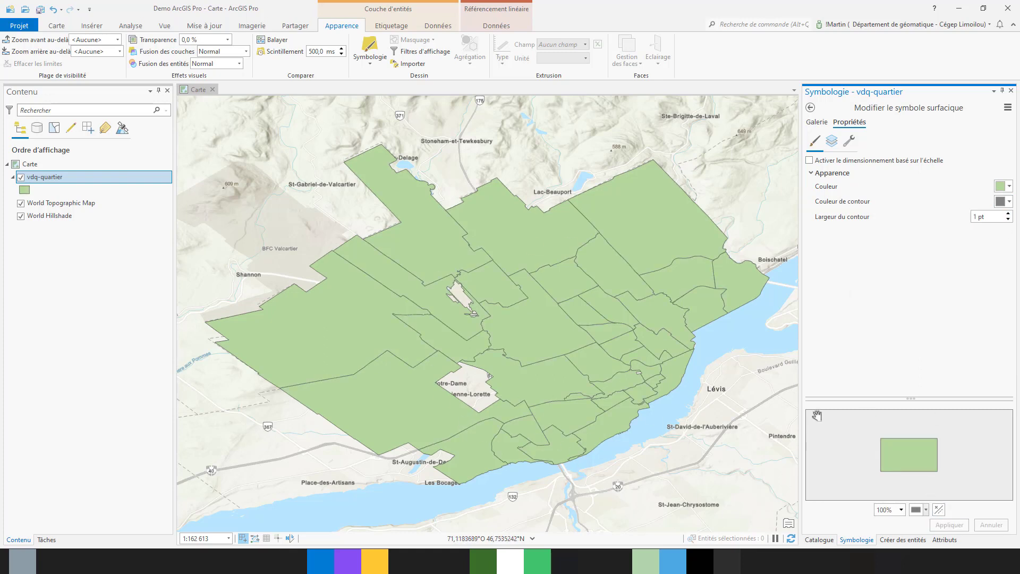
Review the symbol's layer and structure properties, return to the main symbology and close it.
left_click(831, 144)
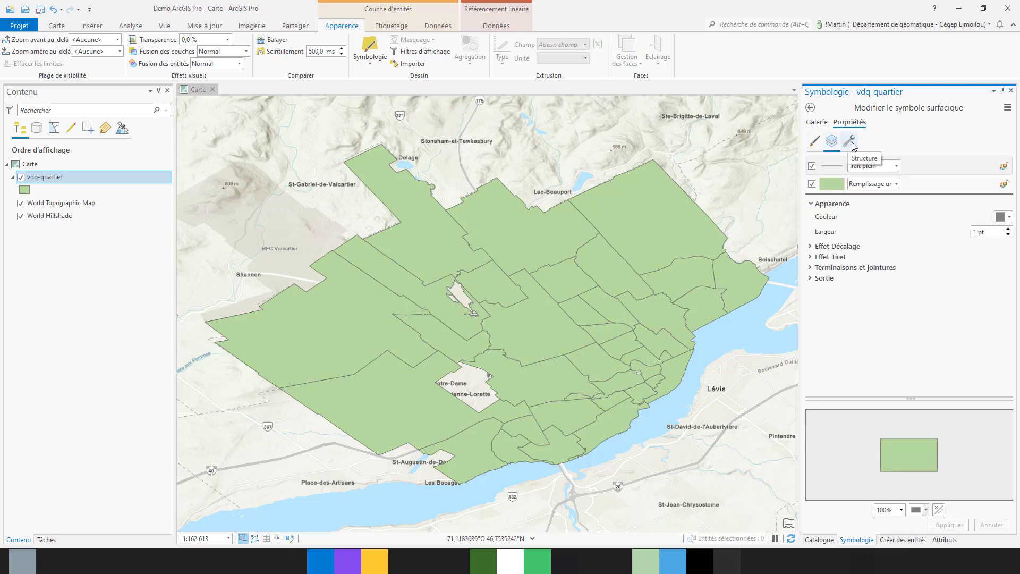
left_click(849, 142)
left_click(814, 143)
left_click(816, 122)
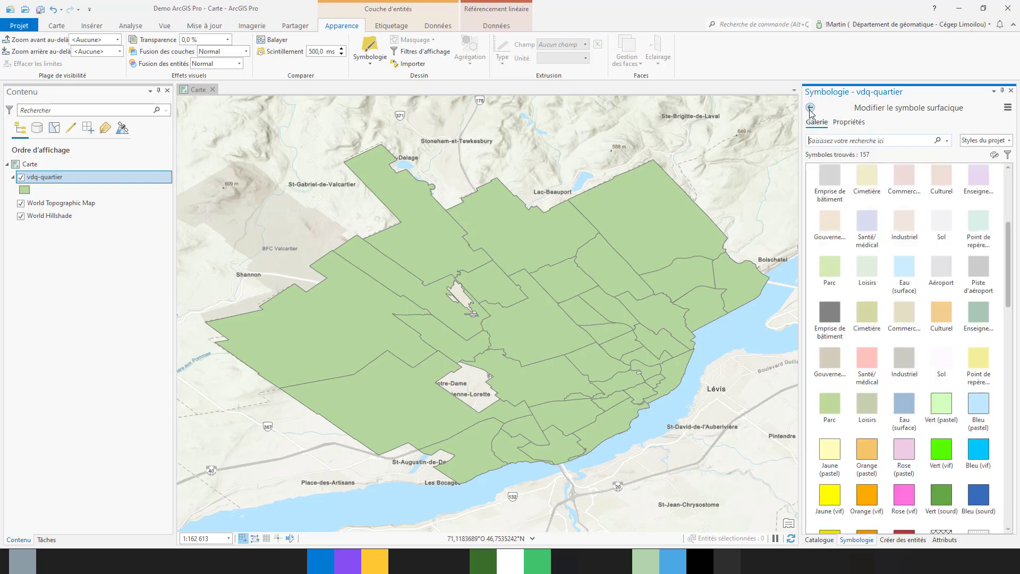
left_click(810, 107)
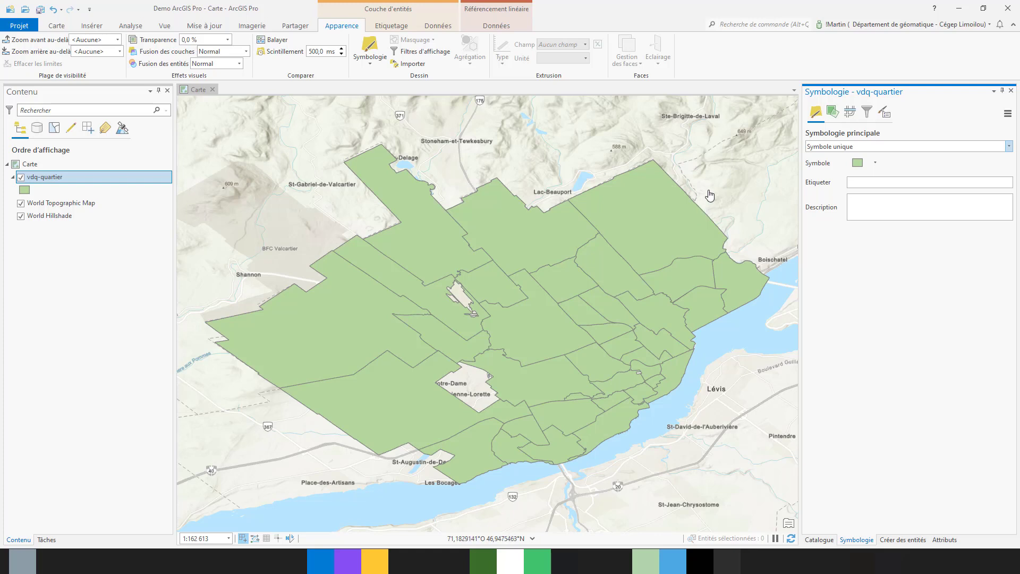
left_click(1009, 89)
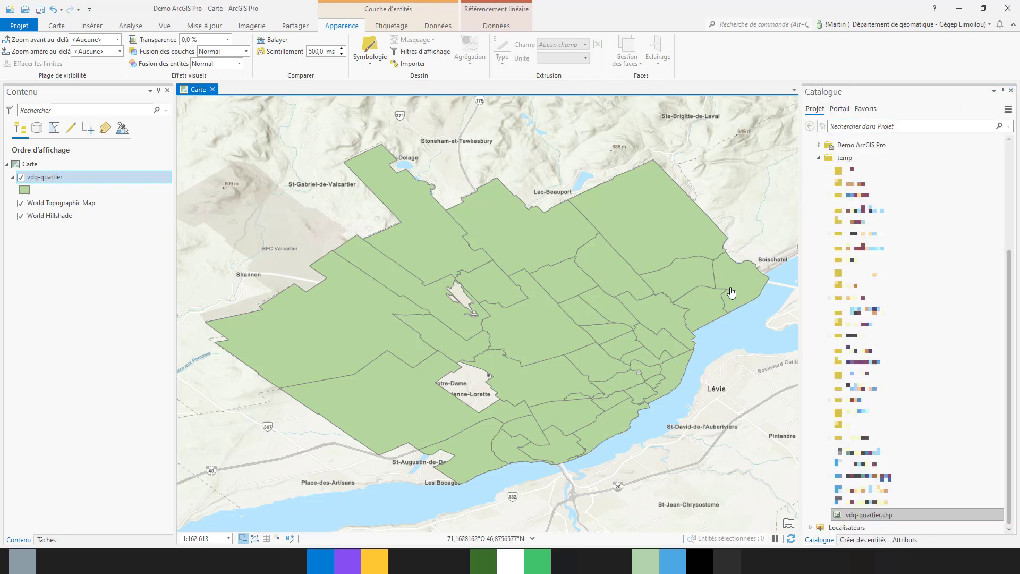
Label the vdq-quartier features using the NOM field.
left_click(387, 27)
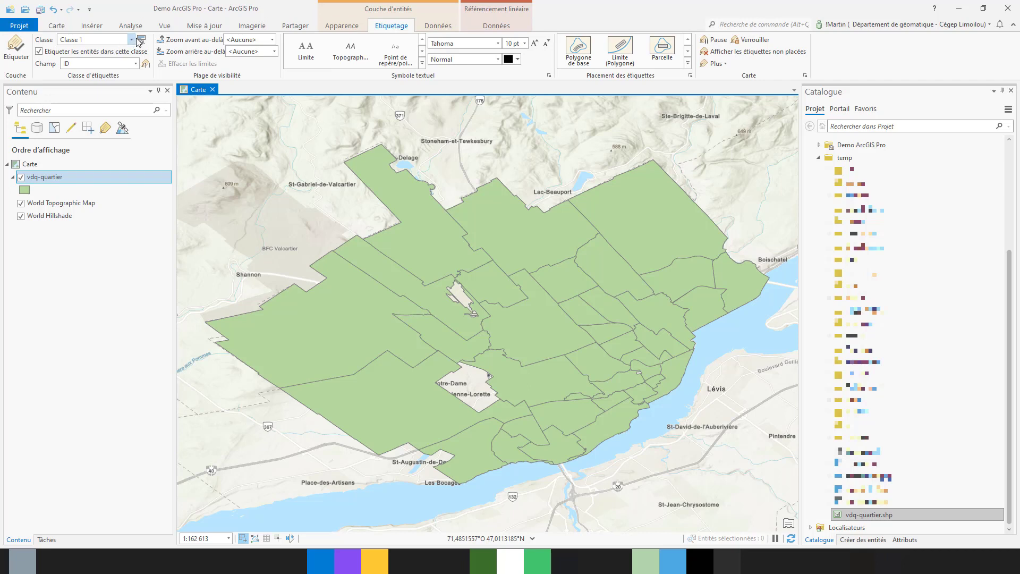
left_click(136, 63)
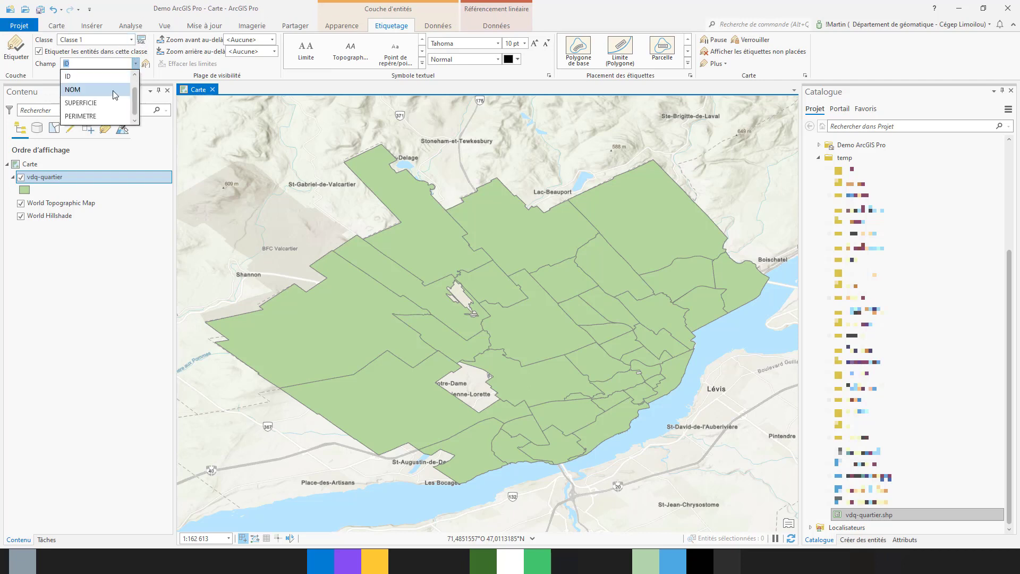
left_click(74, 89)
left_click(16, 51)
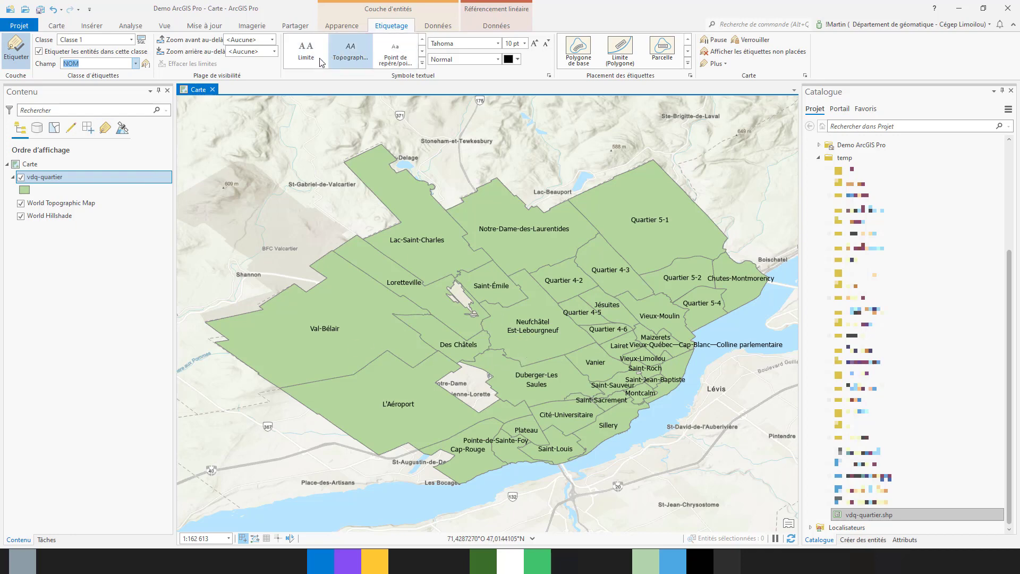
Try other predefined text symbols on the neighbourhood labels and settle on the topographic style in Corbel italic 11 pt.
left_click(345, 55)
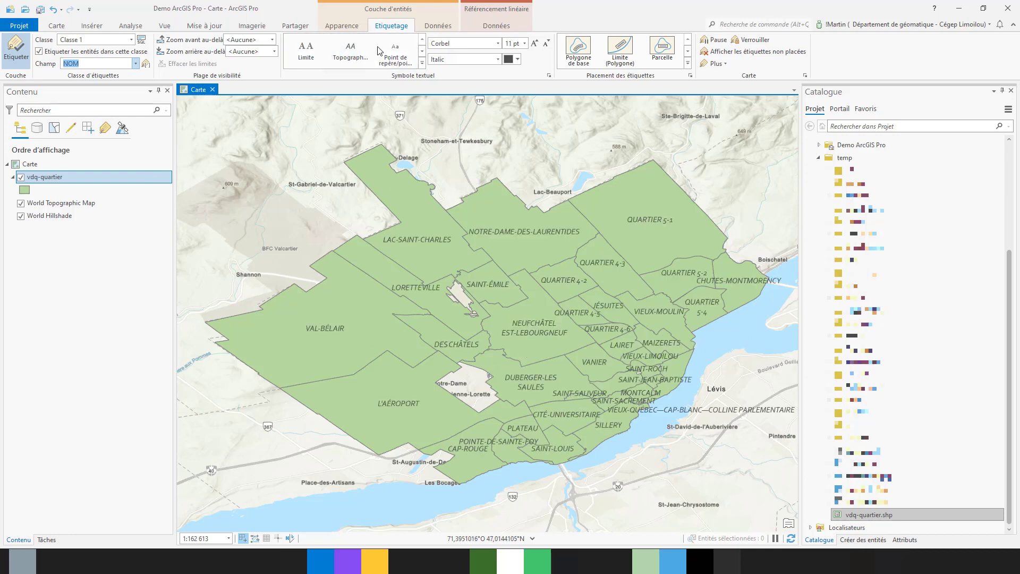
left_click(421, 51)
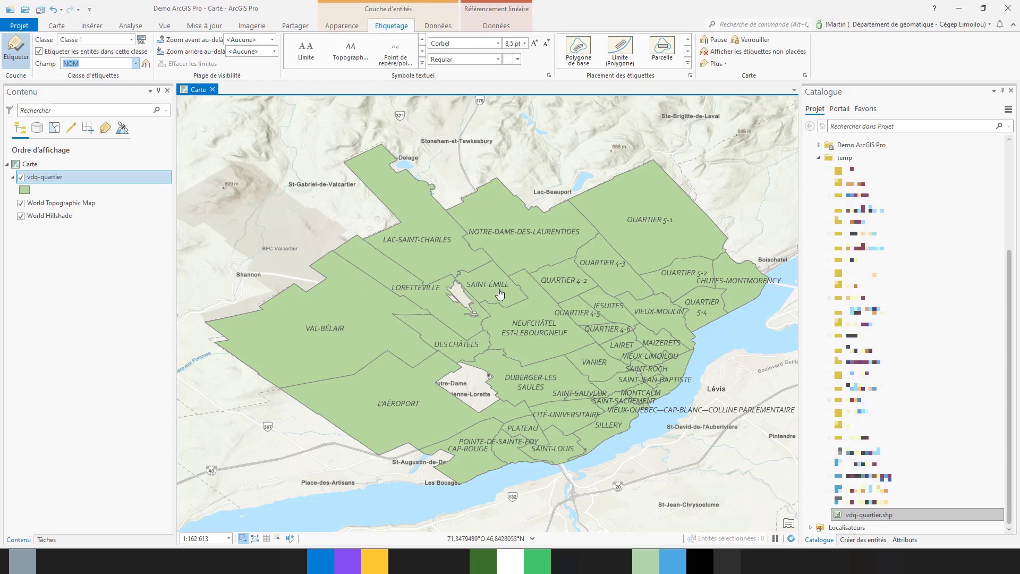
left_click(356, 54)
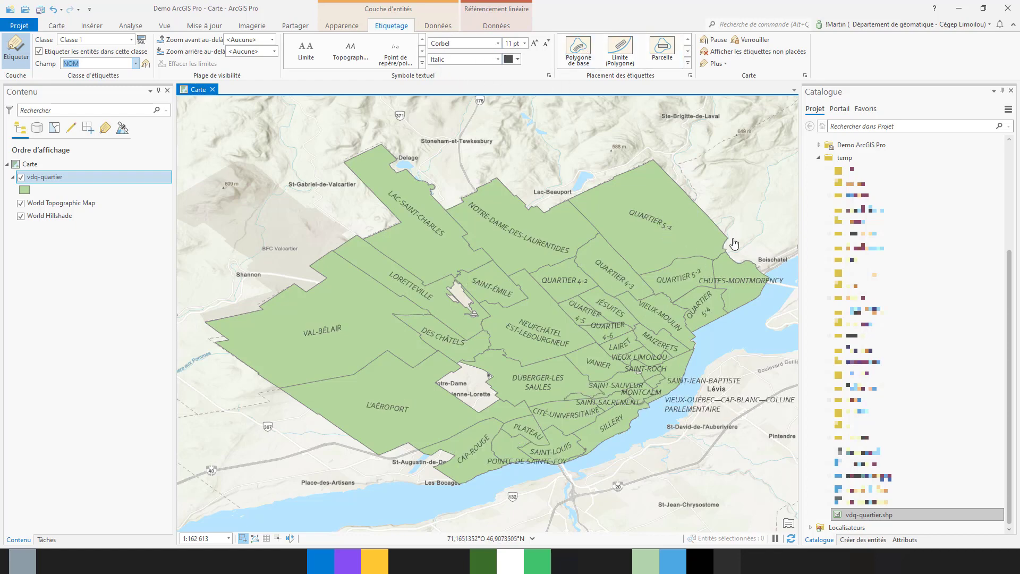
Apply the Parcelle placement style to the neighbourhood labels, and turn labelling off for the layer.
left_click(673, 56)
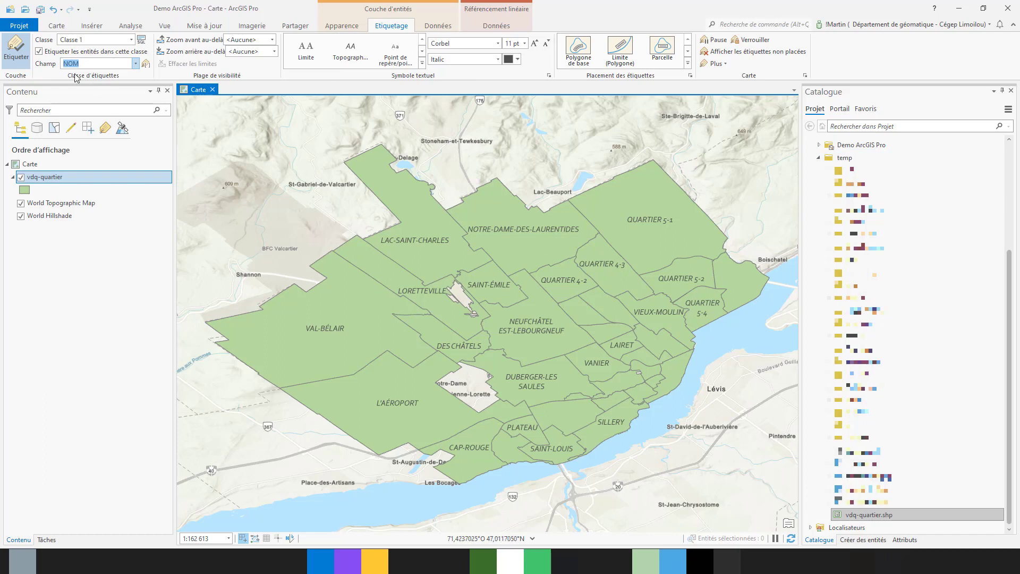
left_click(17, 62)
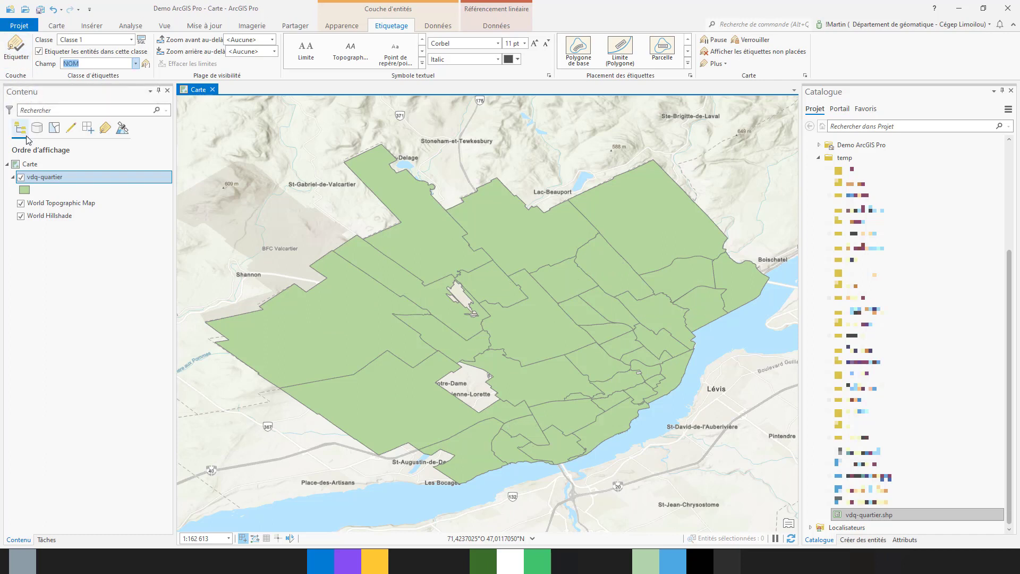
Open the field design of the vdq-quartier layer and add a new field named Population.
left_click(435, 26)
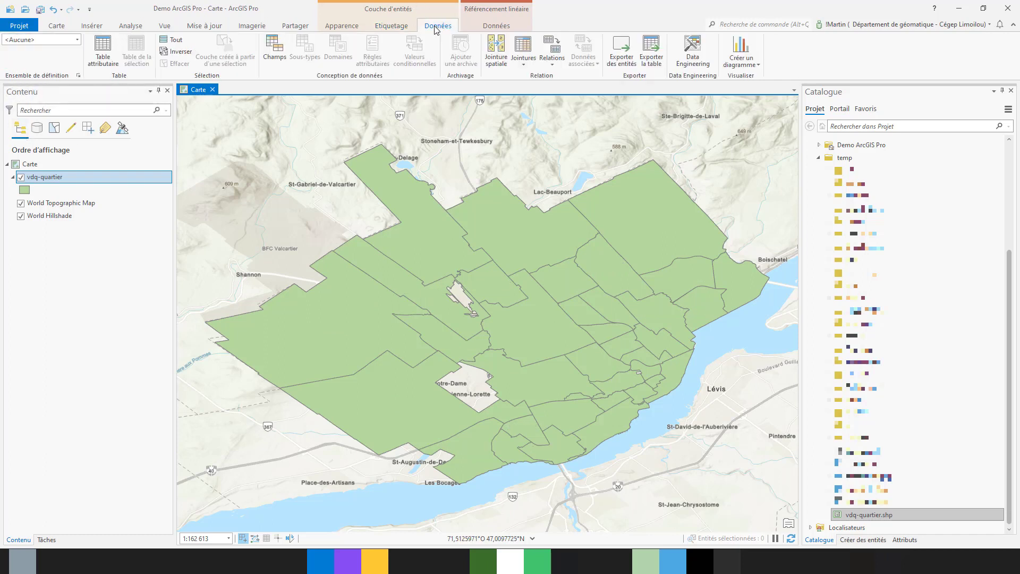
left_click(274, 50)
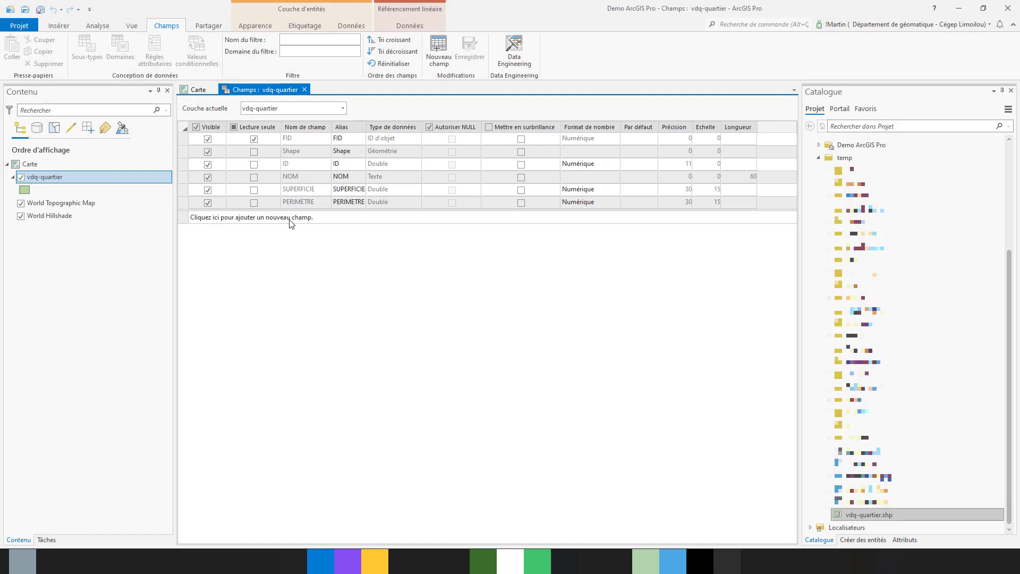
left_click(260, 218)
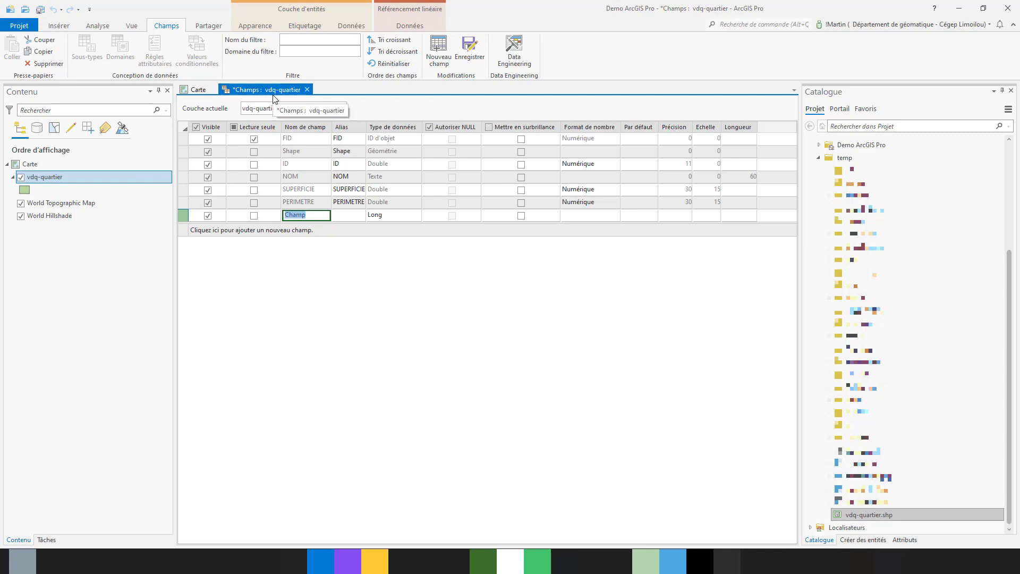
type("Populatoip")
key("BackSpace")
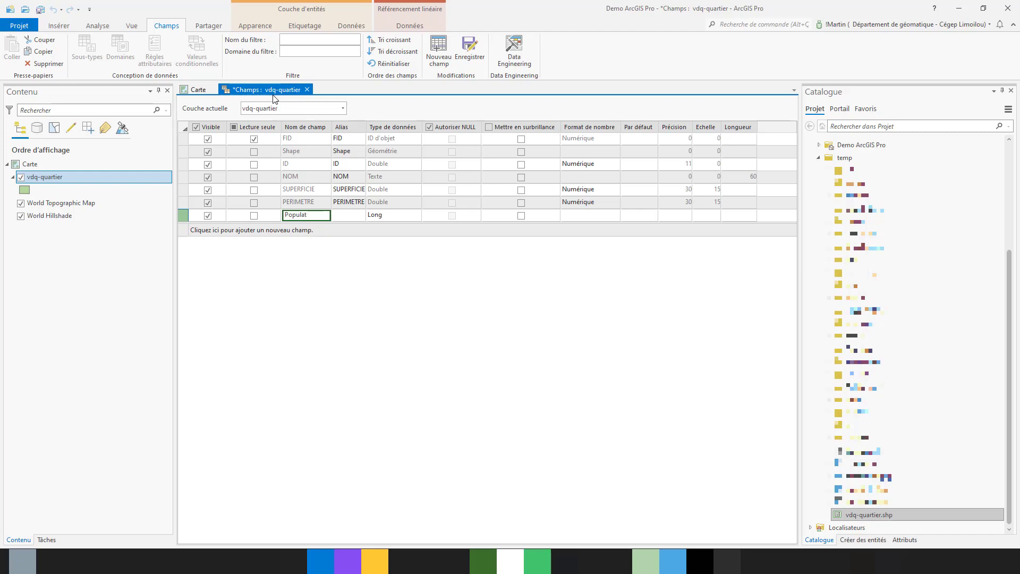
type("ion")
Keep Long as the data type of the Population field, save the field changes and close the fields view.
left_click(403, 215)
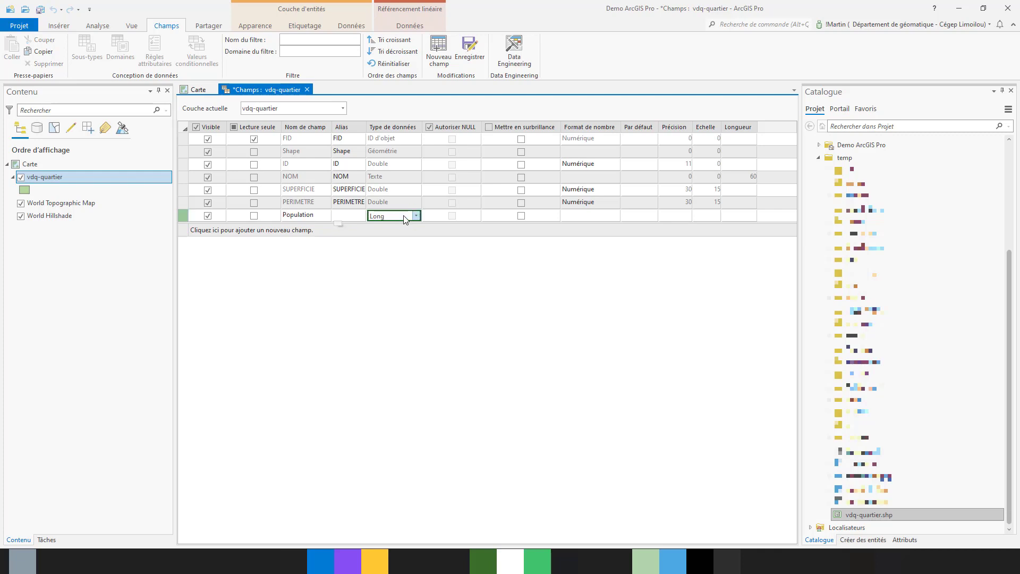
left_click(403, 215)
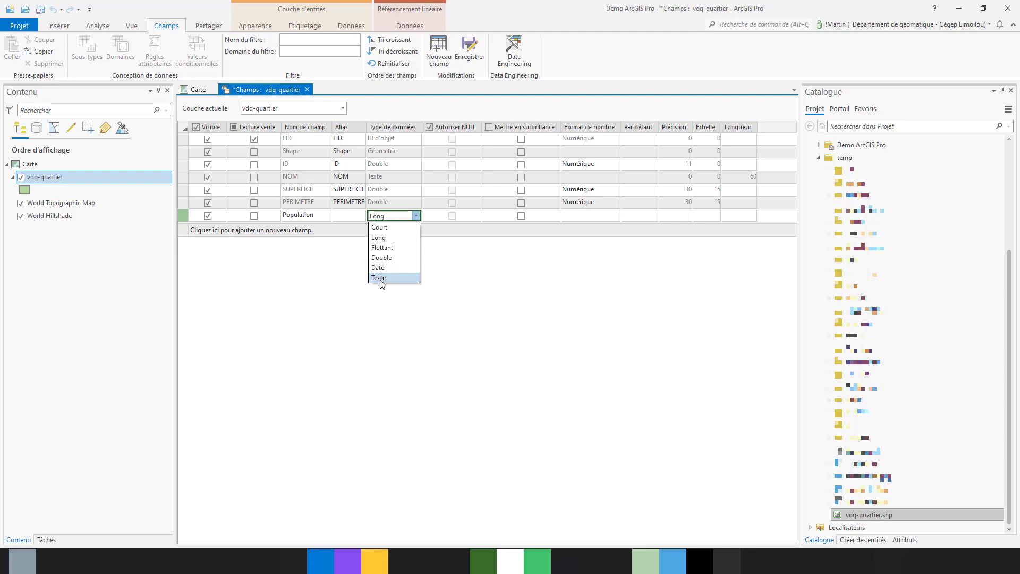
left_click(384, 238)
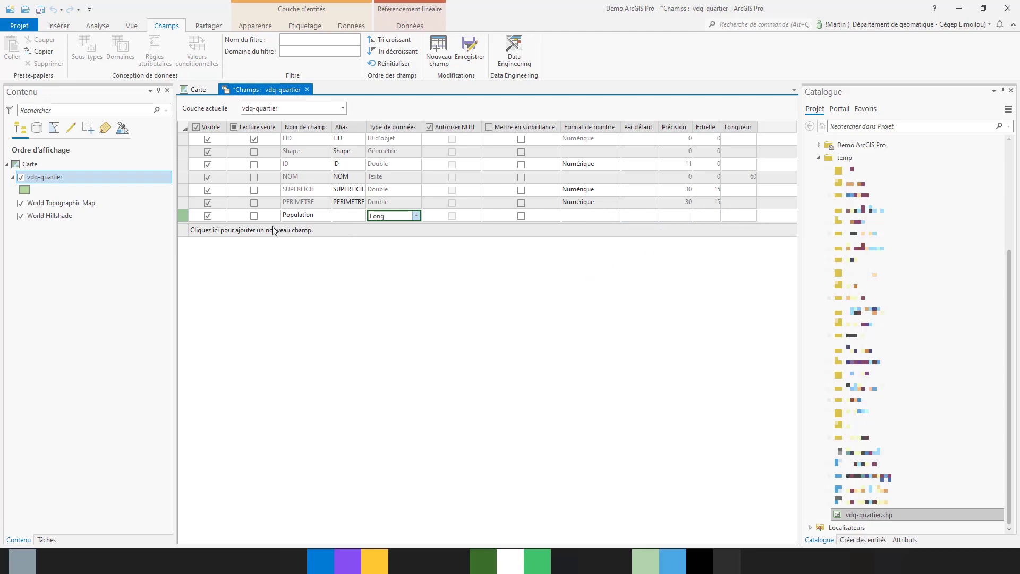
left_click(470, 51)
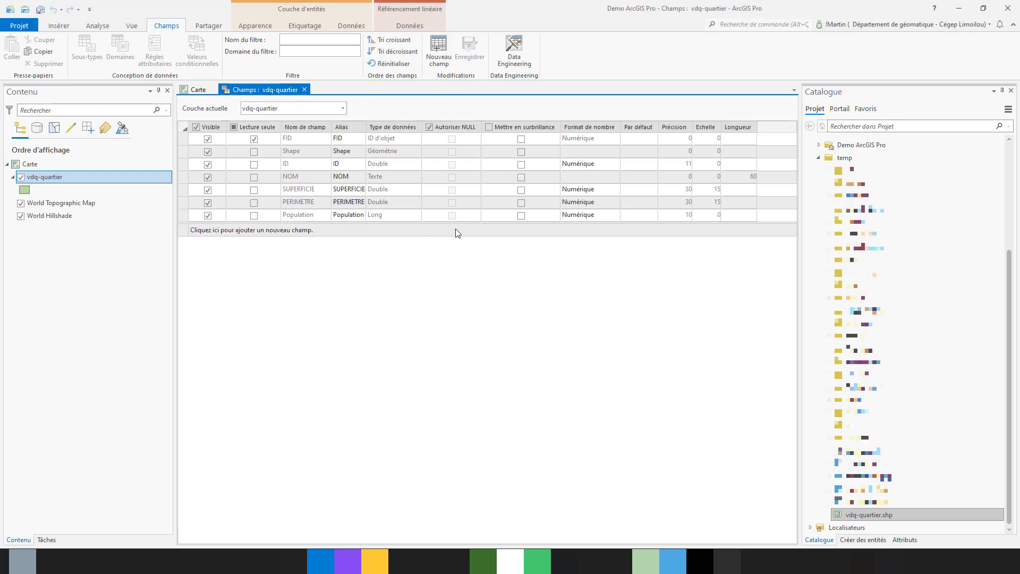
left_click(303, 90)
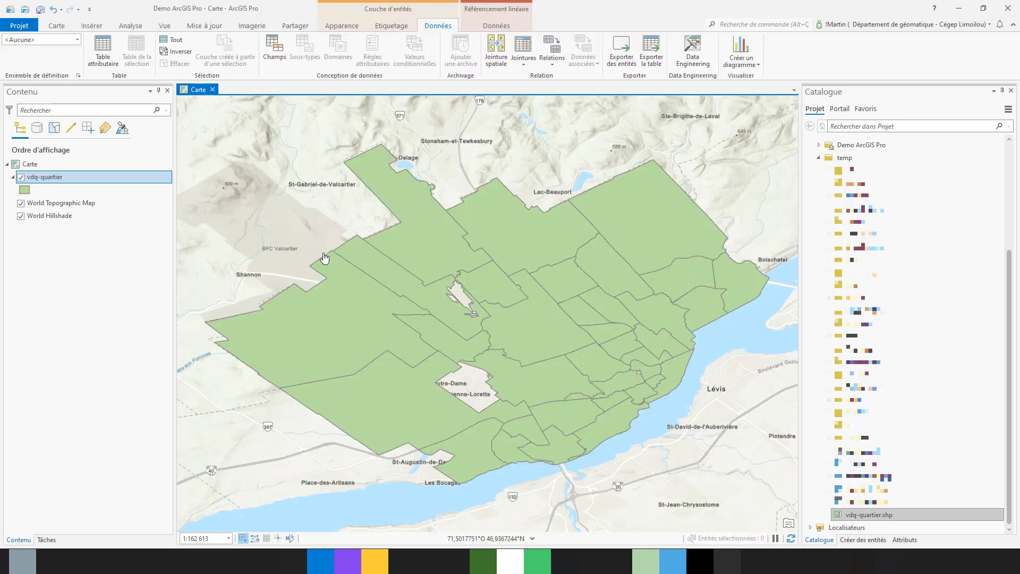
Open the attribute table of the vdq-quartier layer, and add a trial field named www and delete it again.
right_click(64, 182)
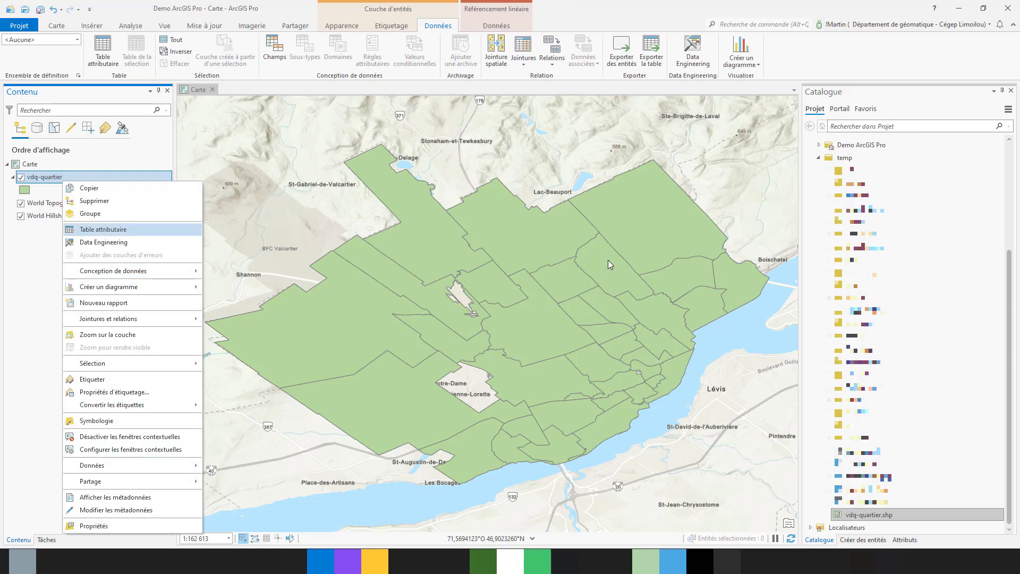
key("Return")
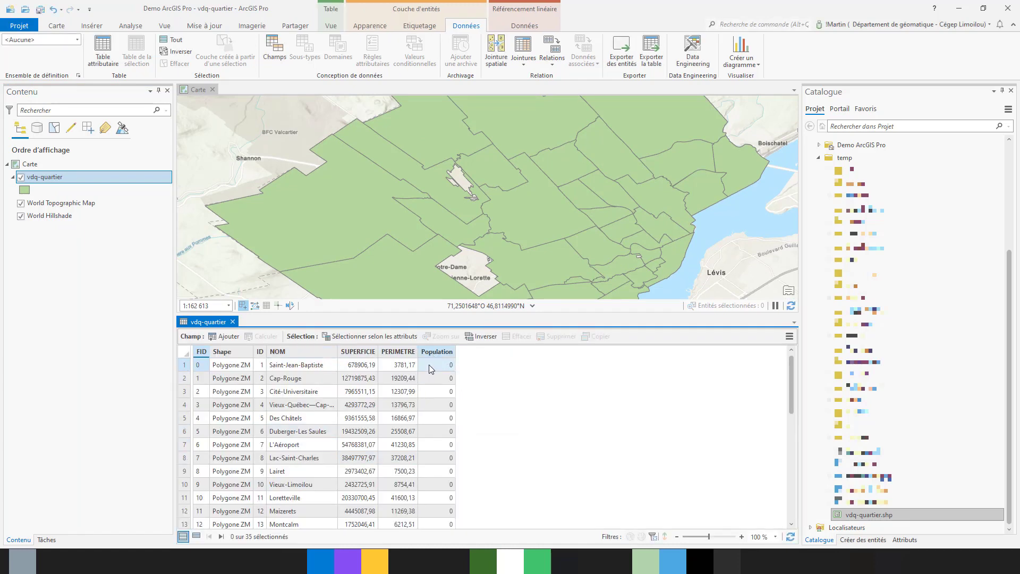
left_click(214, 336)
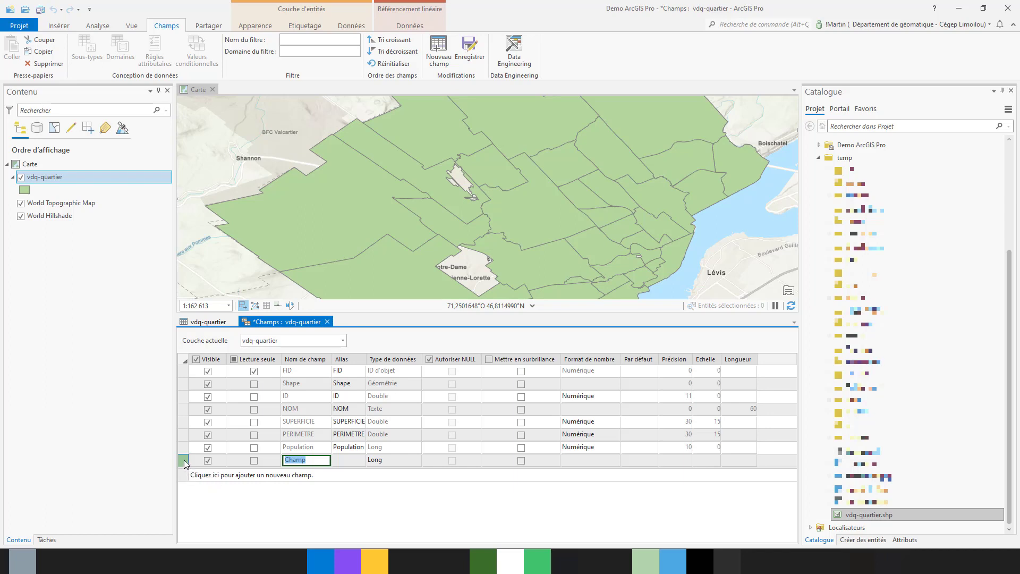
key("BackSpace")
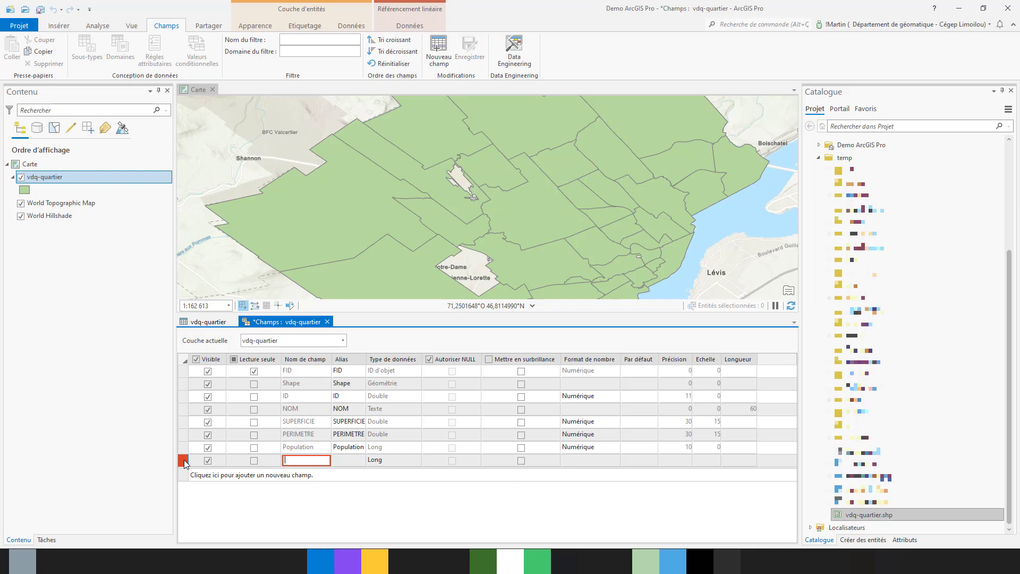
left_click(350, 461)
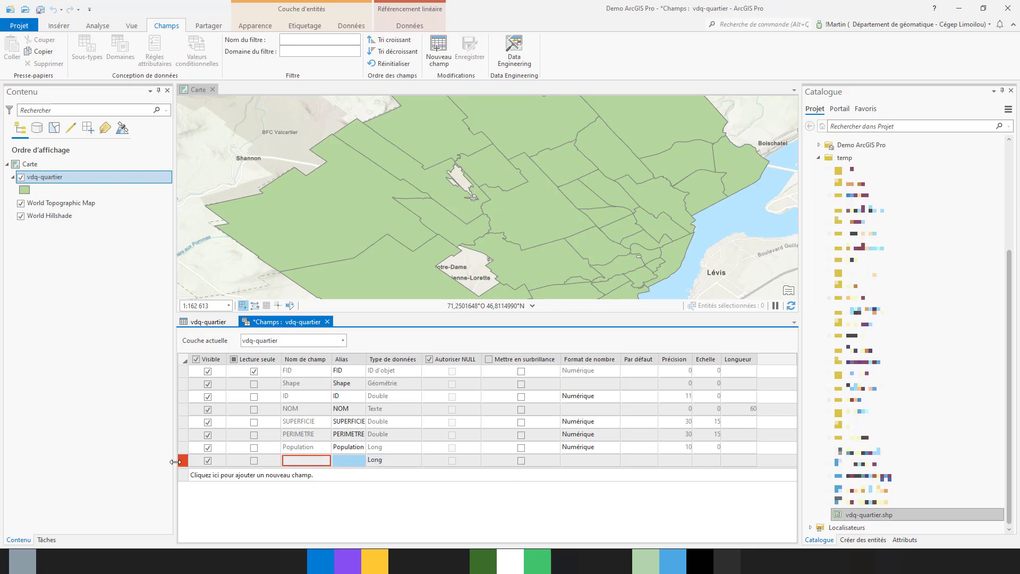
left_click(291, 461)
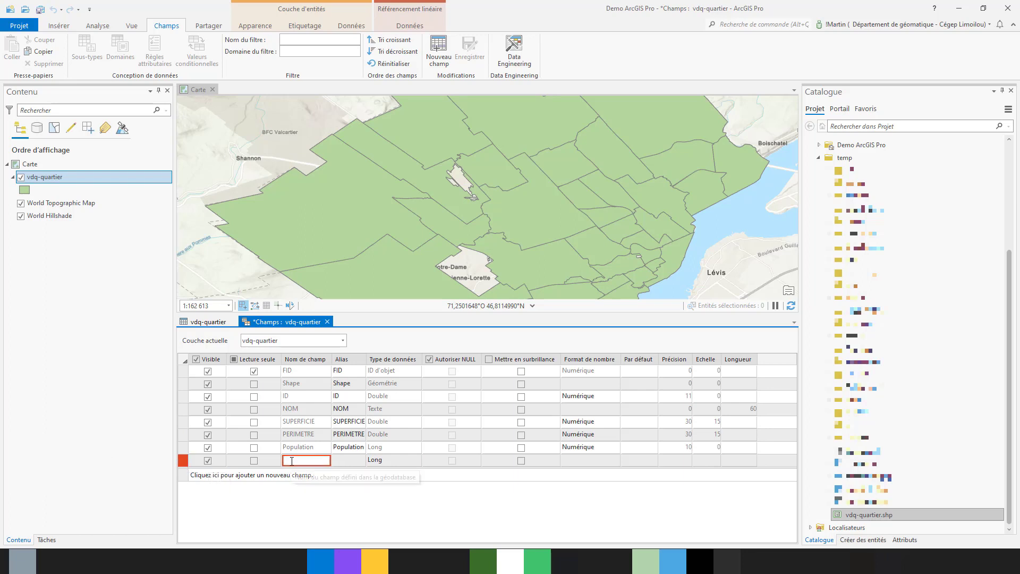
type("www")
key("Return")
left_click(187, 461)
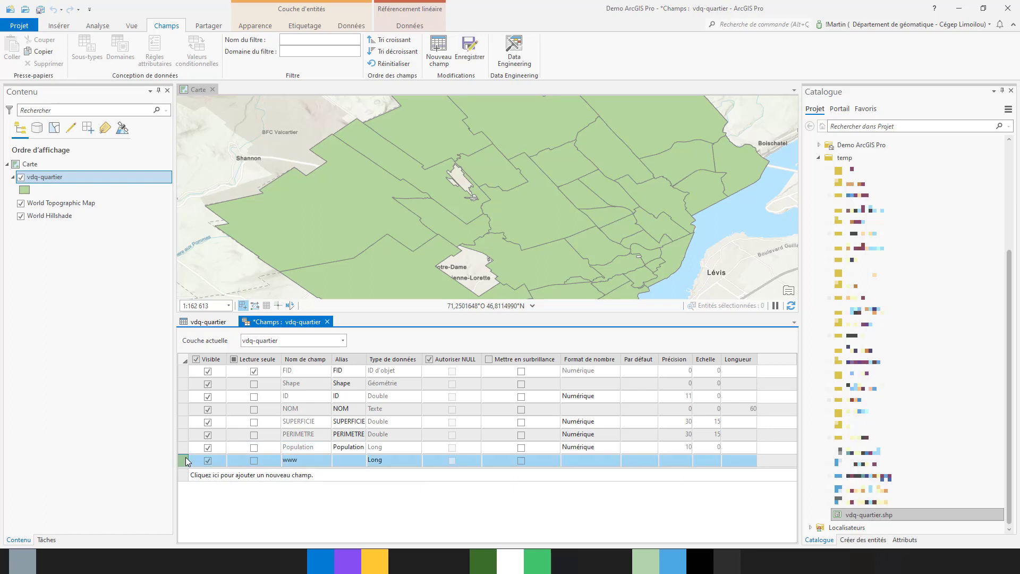
key("Delete")
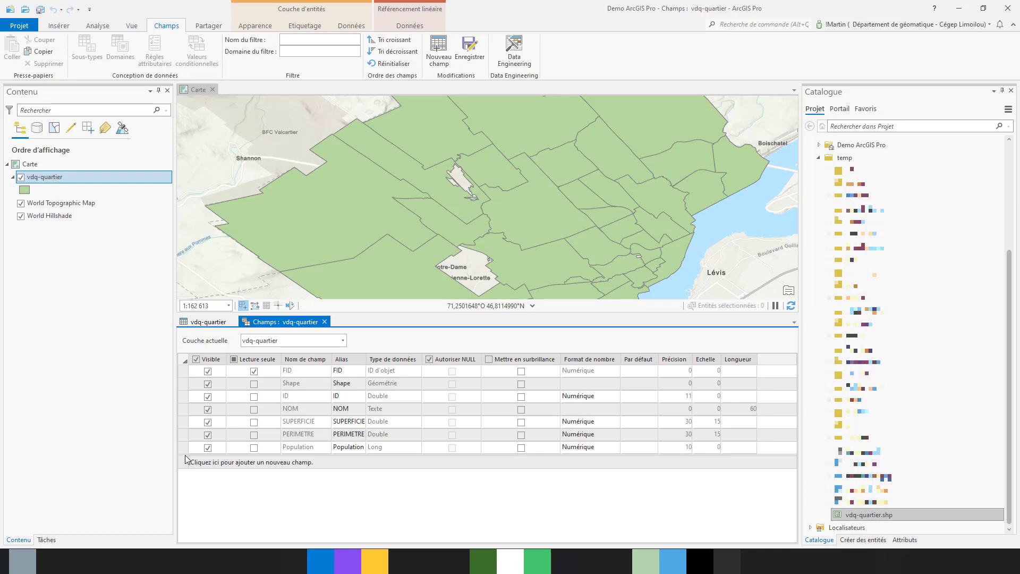
Delete the Population field from the vdq-quartier layer, save the field changes and close the fields view.
left_click(183, 447)
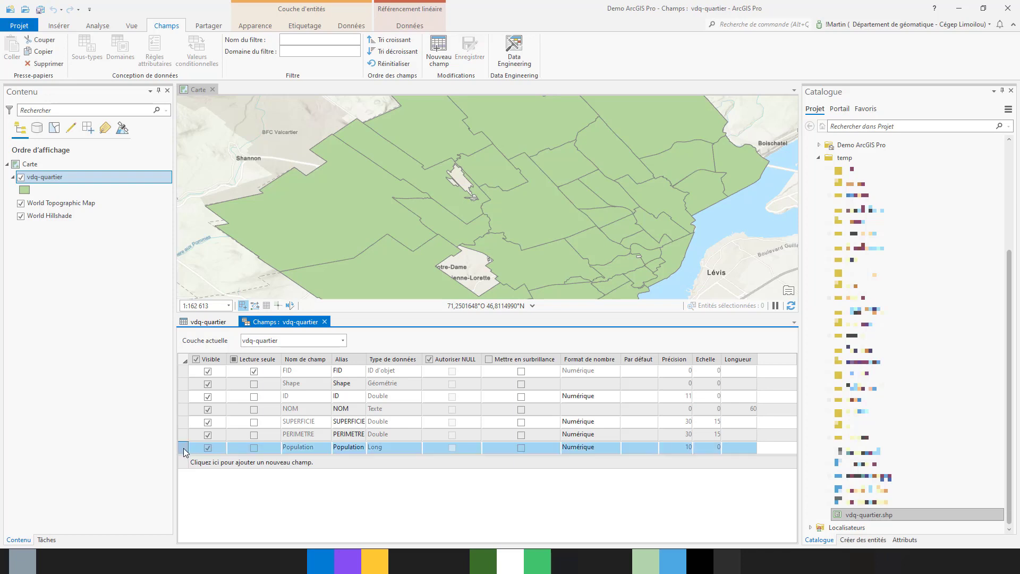
key("Delete")
left_click(292, 448)
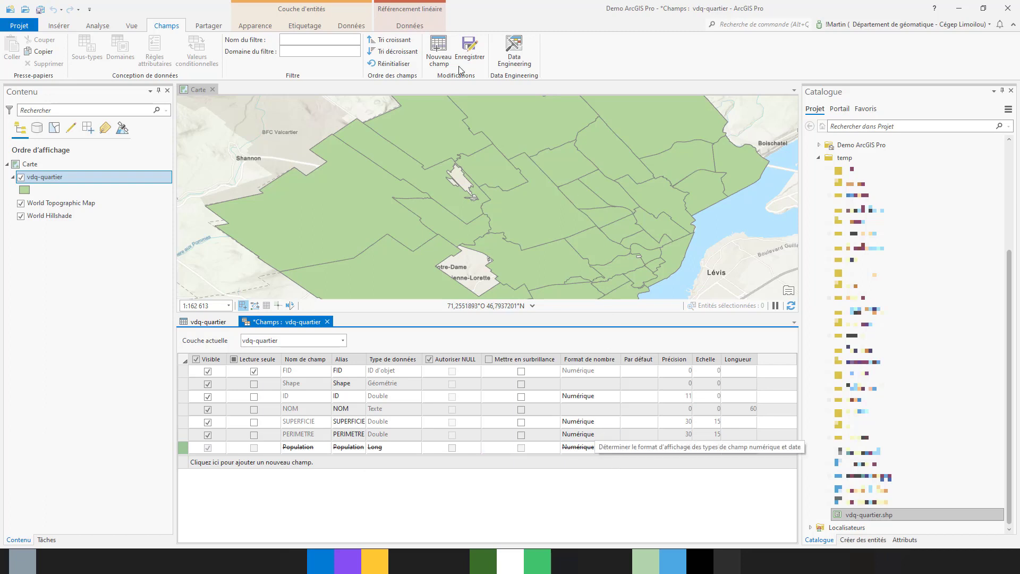
left_click(469, 49)
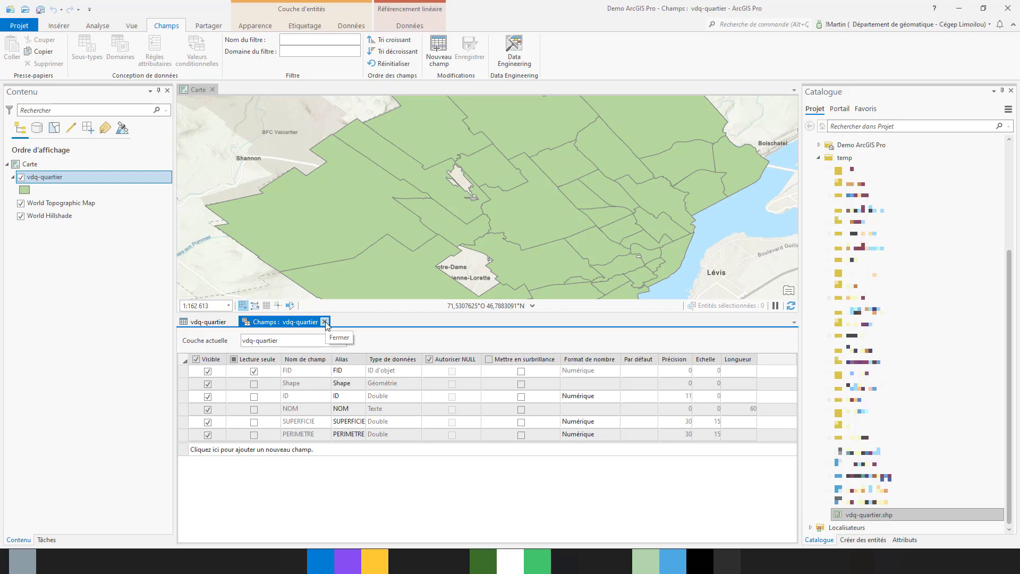
left_click(325, 322)
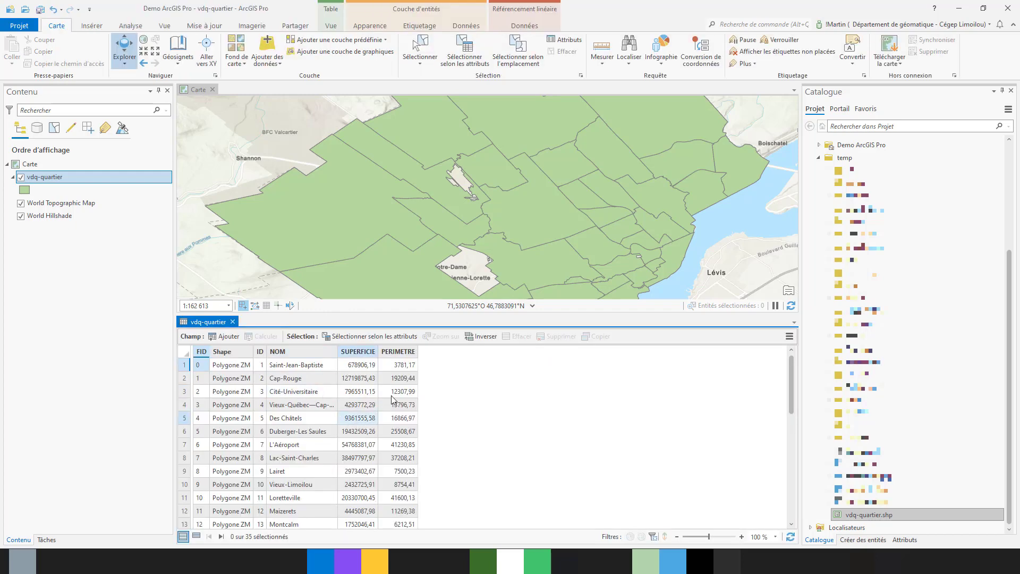
Enlarge the map area and examine the remaining columns of the vdq-quartier attribute table.
left_click_drag(428, 313, 429, 383)
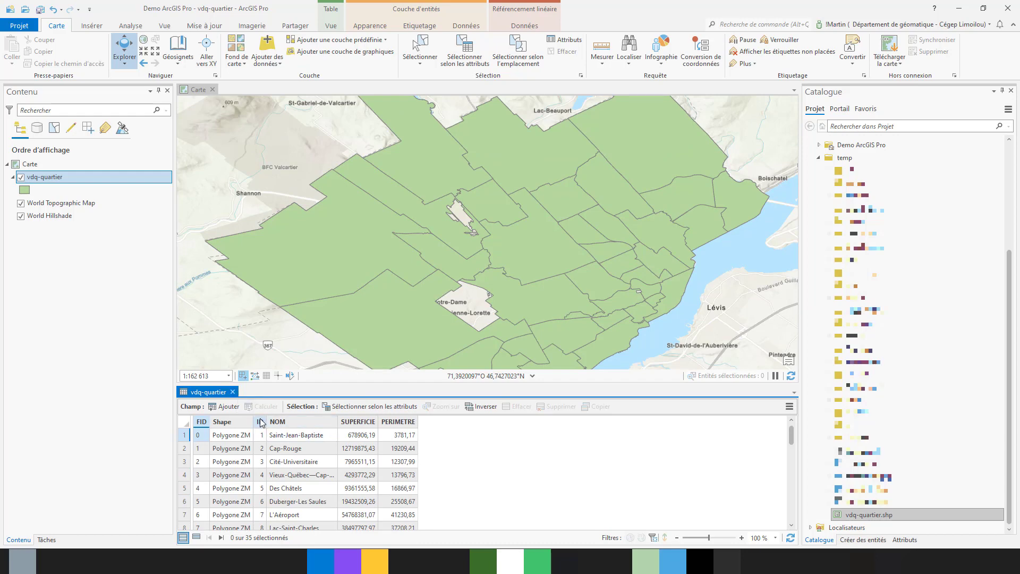
mouse_move(412, 425)
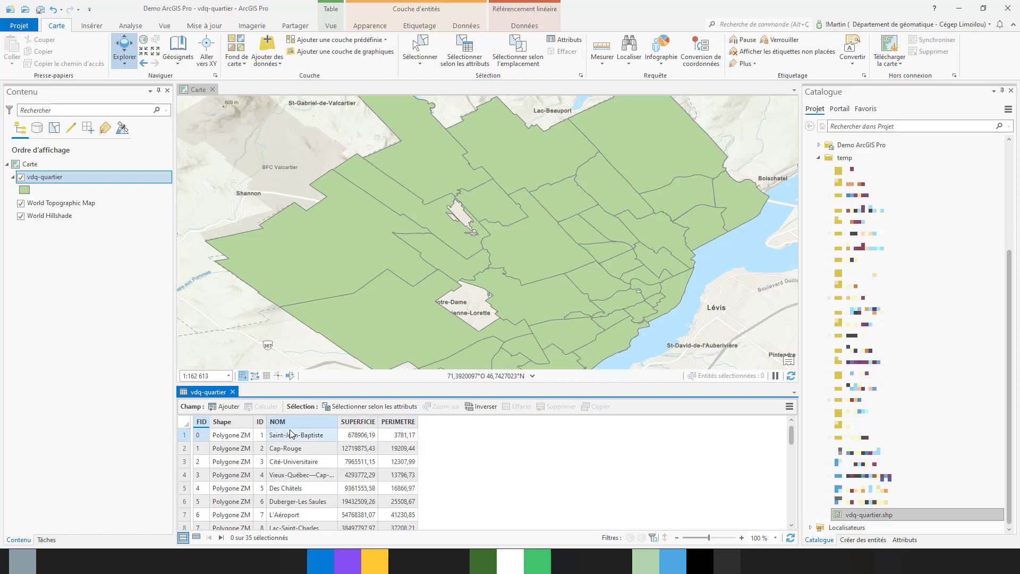
left_click(414, 440)
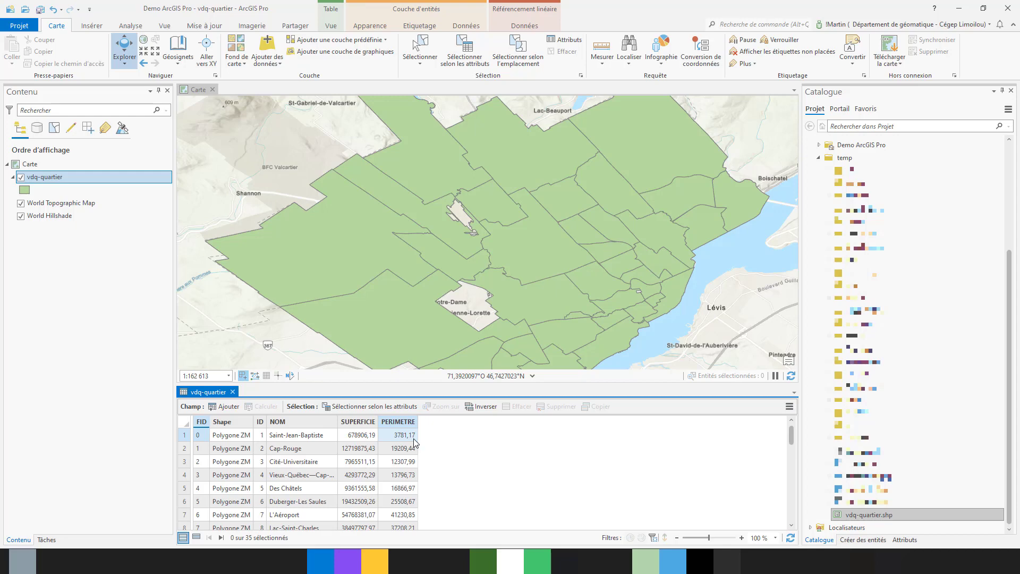
Close the attribute table and remove the vdq-quartier layer from the map.
left_click(232, 392)
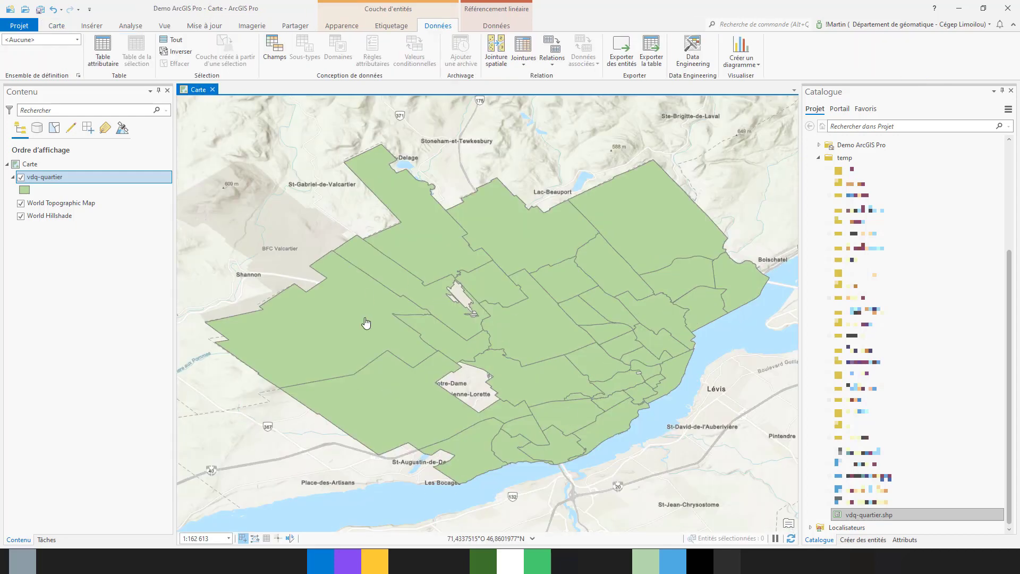
right_click(55, 182)
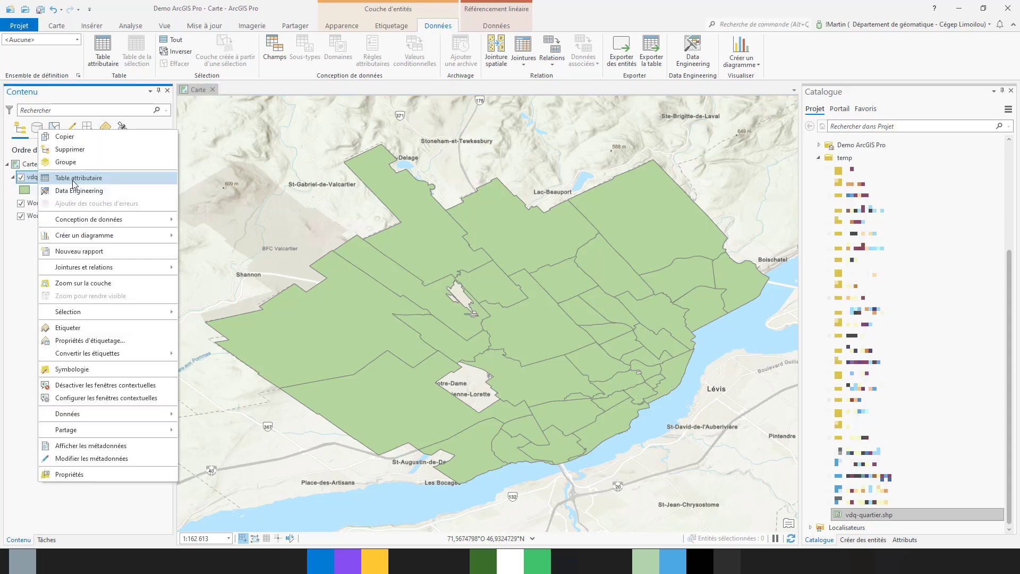
left_click(69, 150)
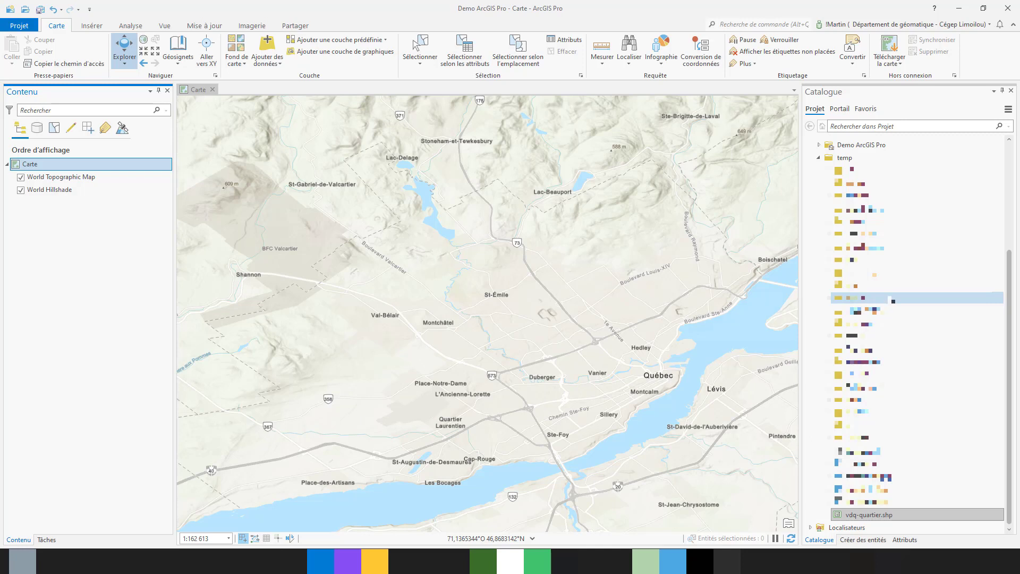
Start importing a single feature class (Classe d'entités) into Demo ArcGIS Pro.gdb in the project folder.
scroll(890, 297, "up", 6)
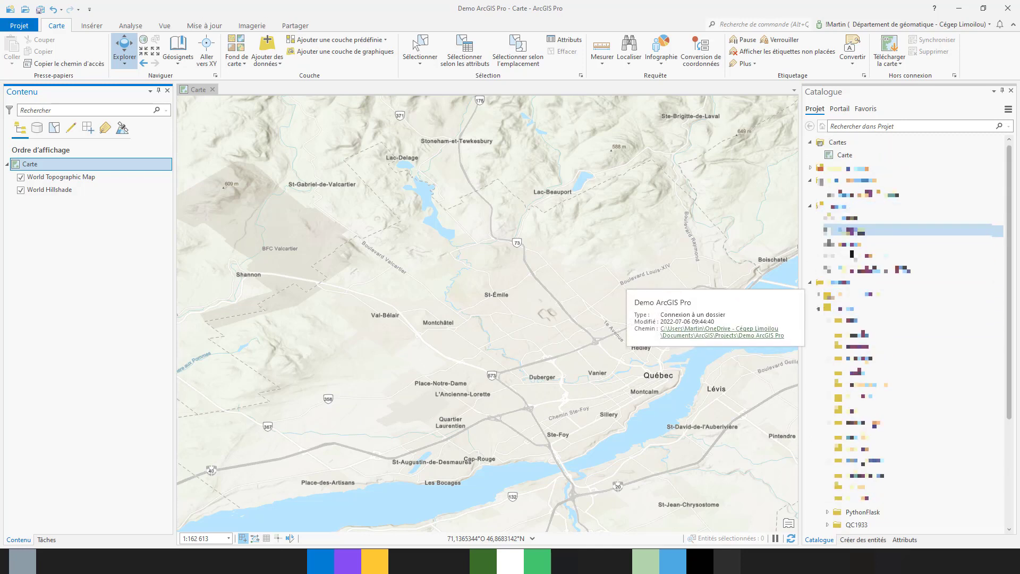
left_click(818, 295)
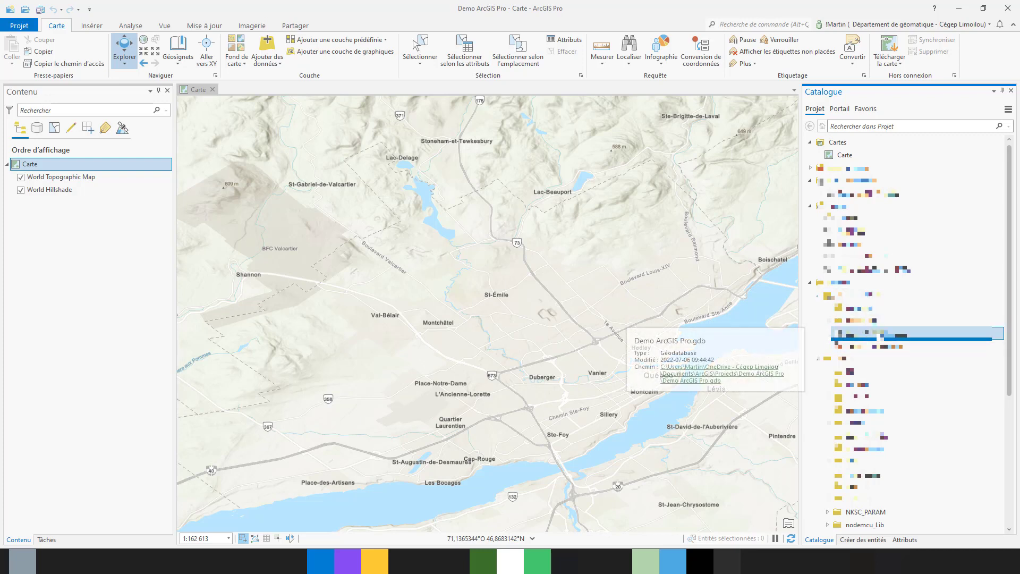
right_click(877, 335)
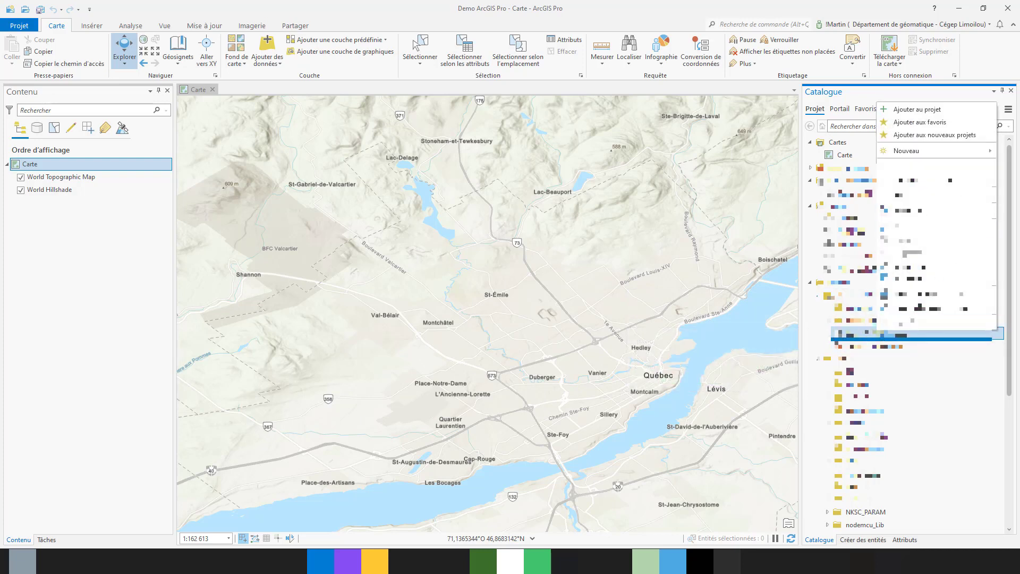
mouse_move(920, 155)
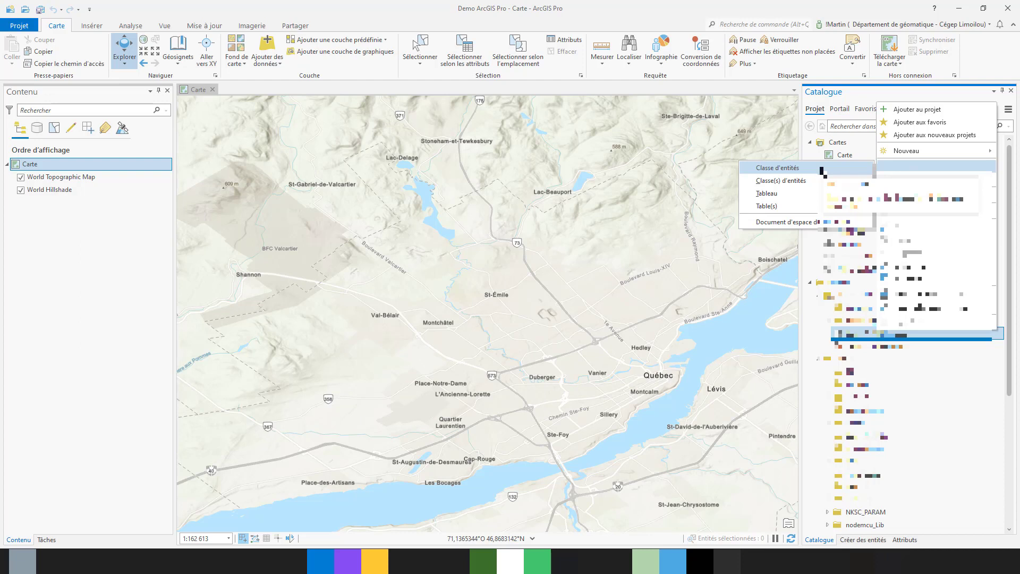
left_click(821, 169)
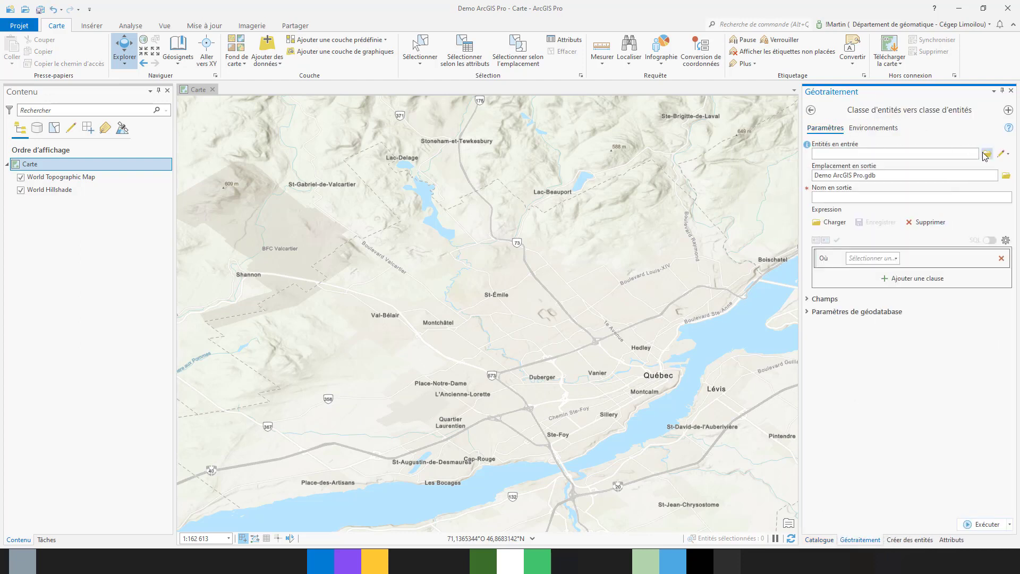
Choose vdq-quartier.shp from the temp folder as the input features of the import.
left_click(985, 154)
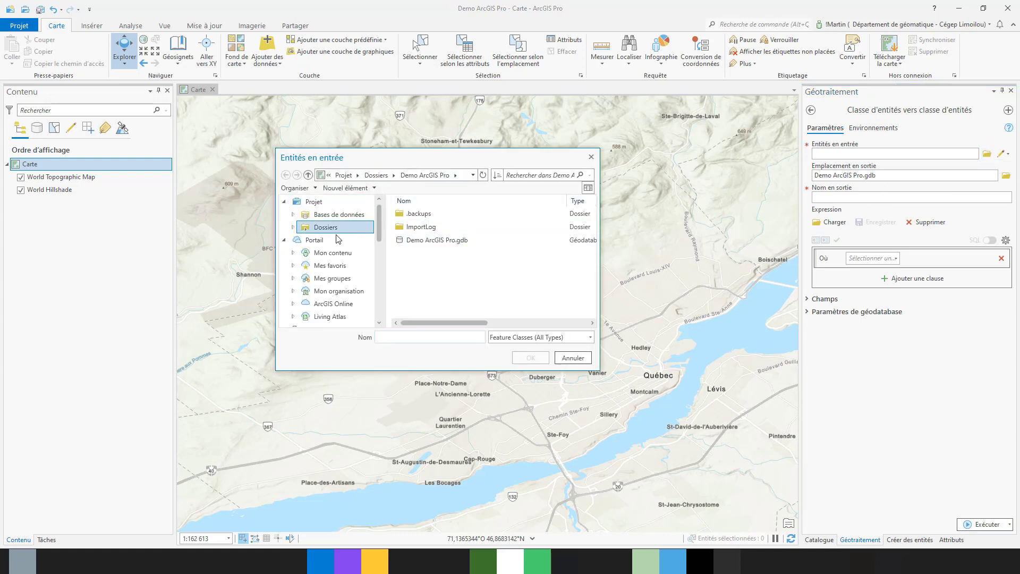
scroll(338, 239, "down", 10)
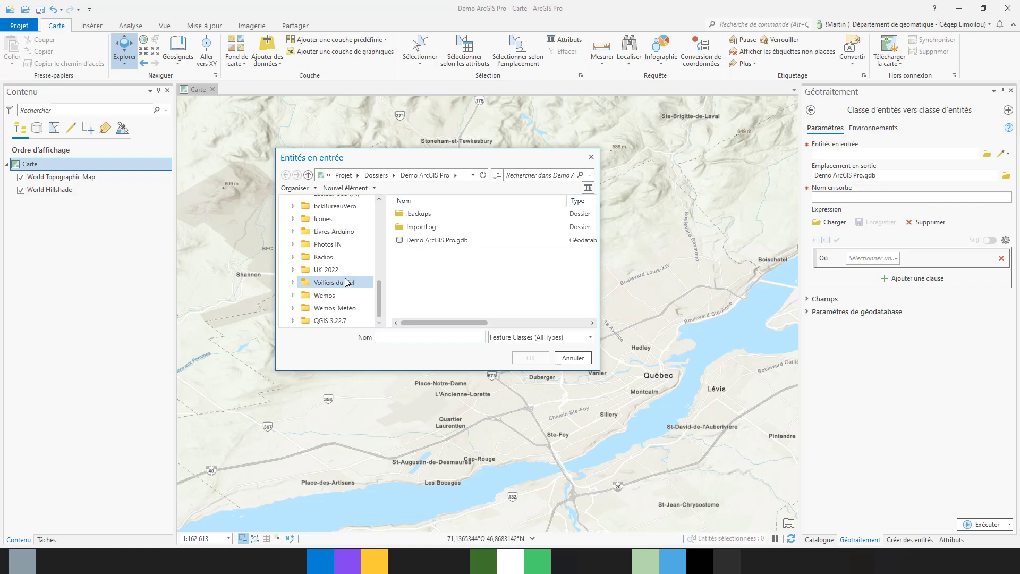
scroll(350, 282, "up", 10)
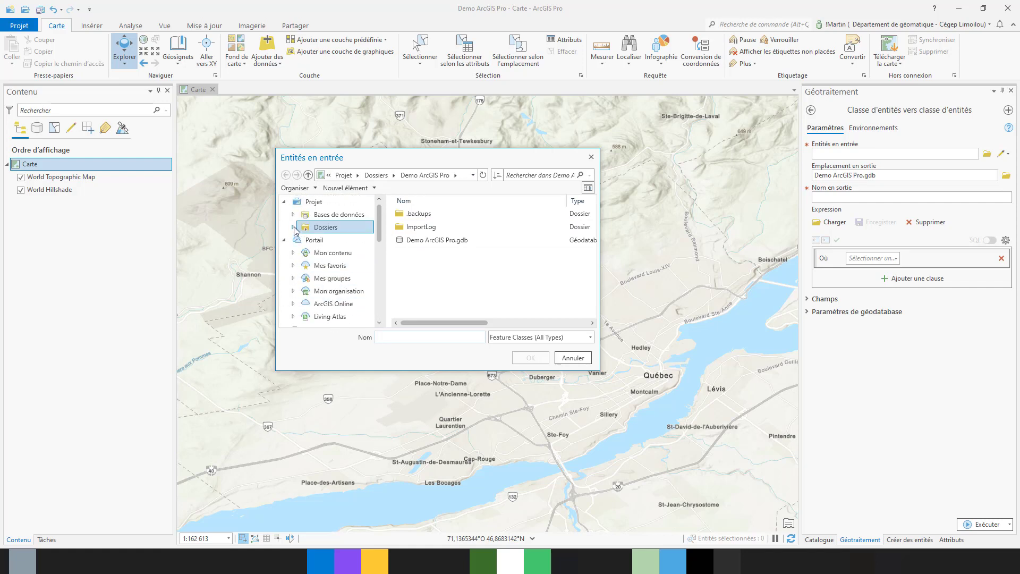
left_click(292, 227)
left_click(326, 253)
left_click(301, 253)
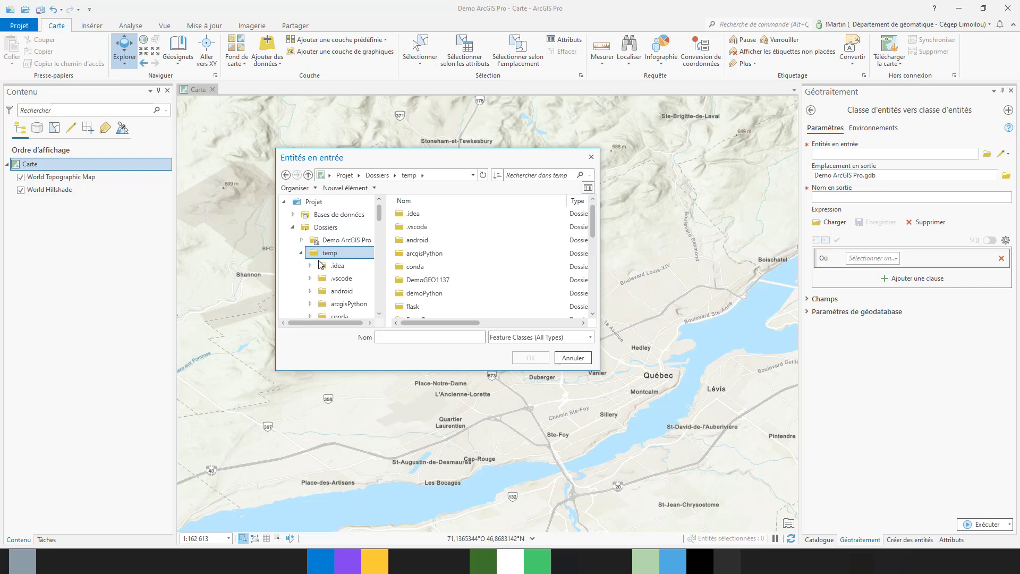
scroll(319, 262, "down", 4)
scroll(432, 275, "down", 5)
left_click(428, 308)
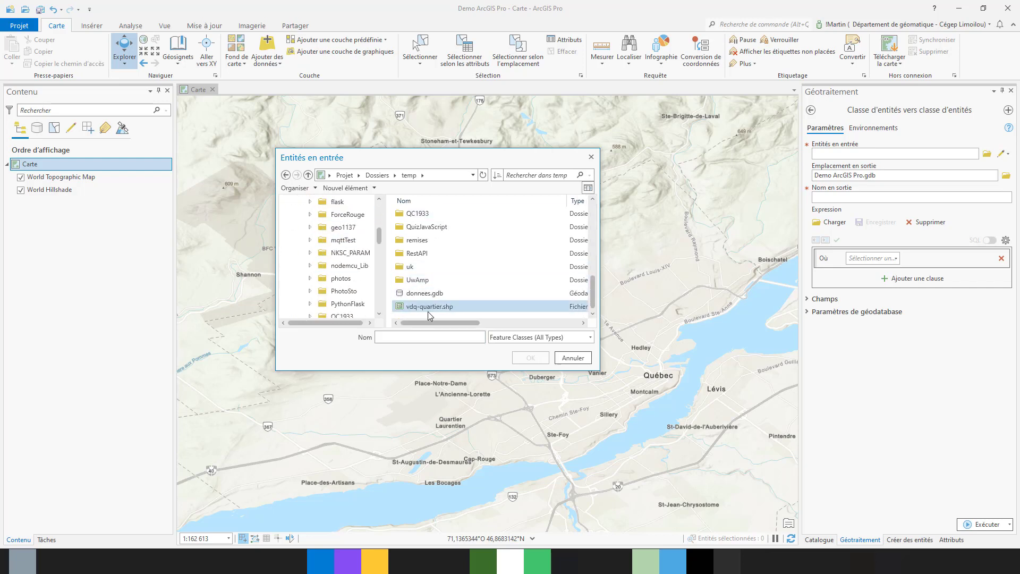
double_click(428, 307)
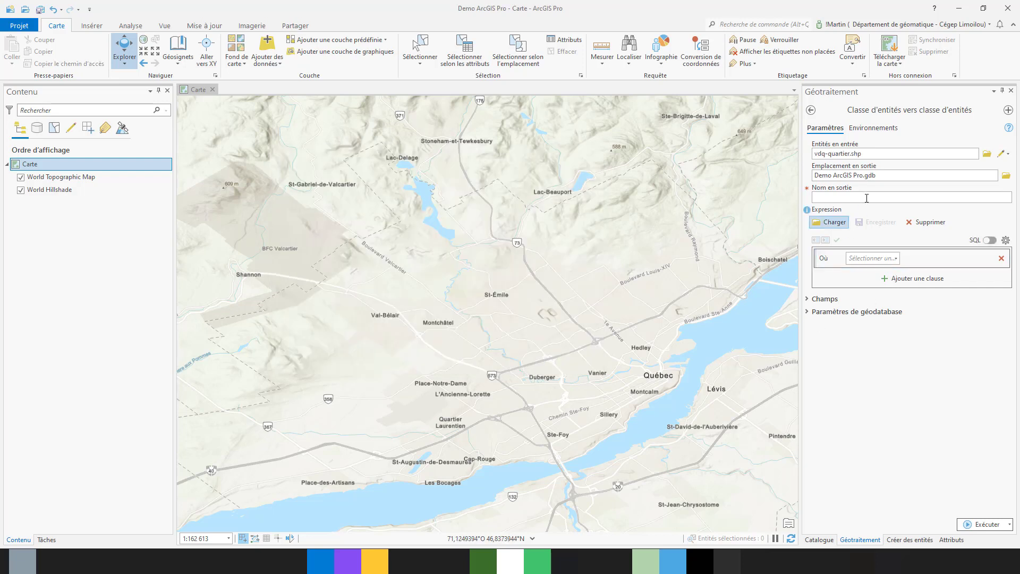
Name the output feature class vdqquartier and run the import into the geodatabase.
left_click(851, 198)
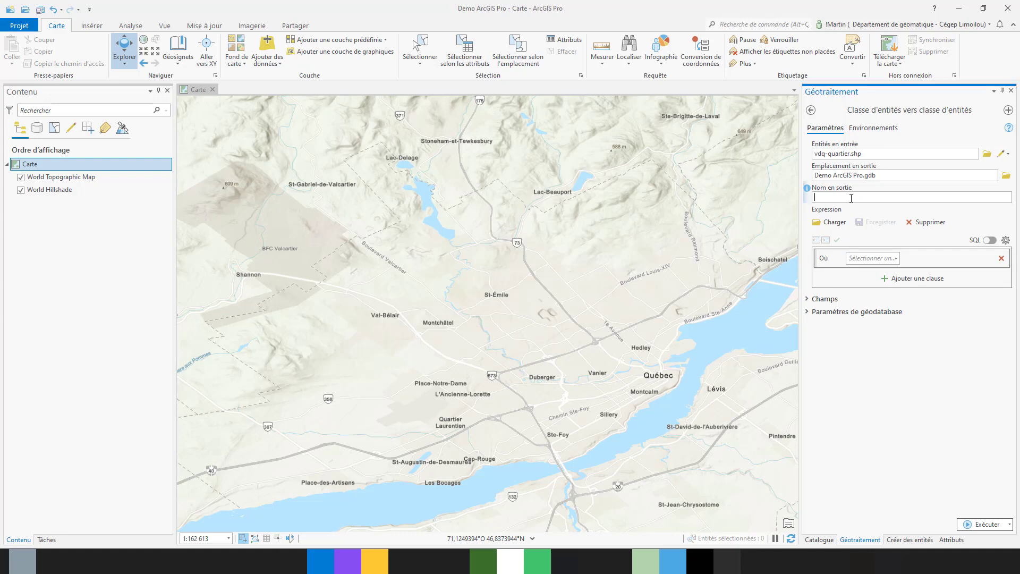
mouse_move(848, 155)
left_mouse_down()
mouse_move(804, 162)
mouse_move(851, 154)
left_mouse_up()
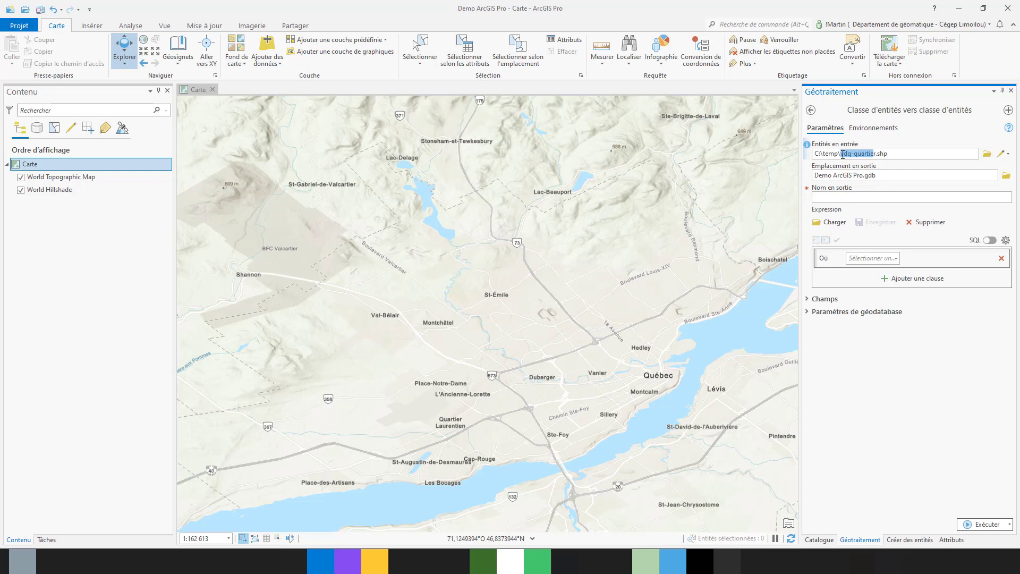
left_click(836, 195)
type("vdq-quartie")
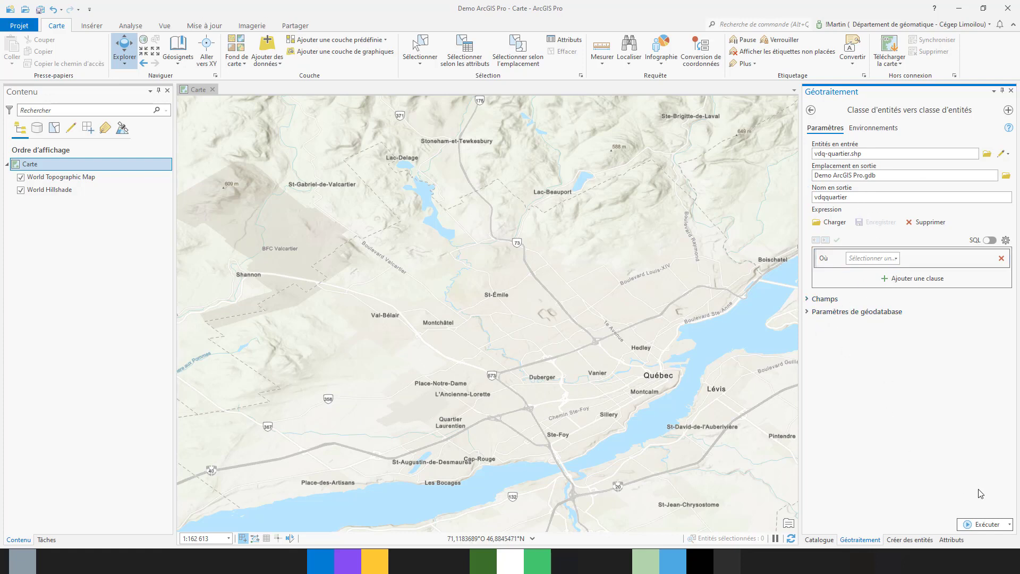
left_click(980, 525)
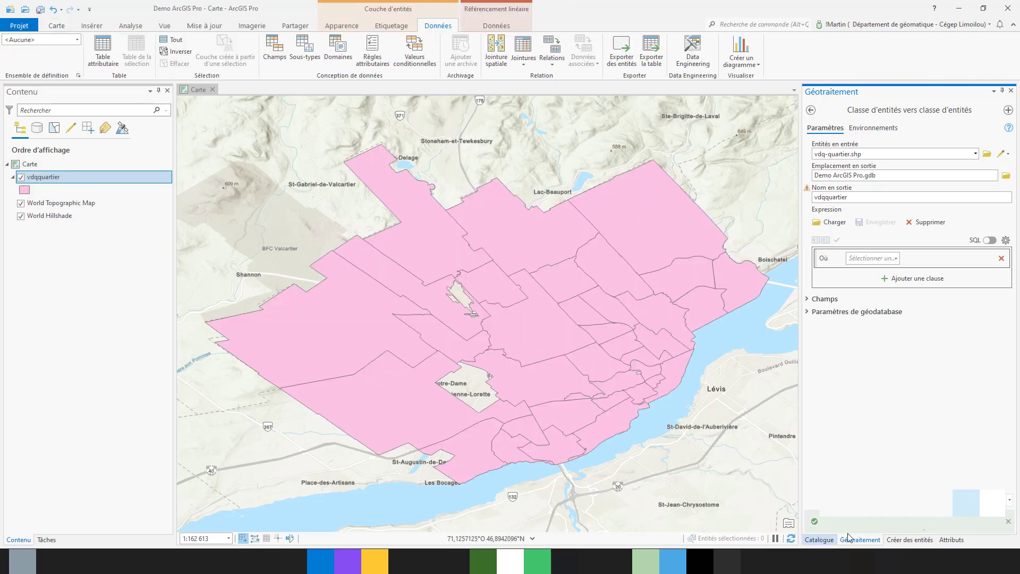
Start creating a new feature class (Classe d'entités) in Demo ArcGIS Pro.gdb in the project folder.
left_click(819, 540)
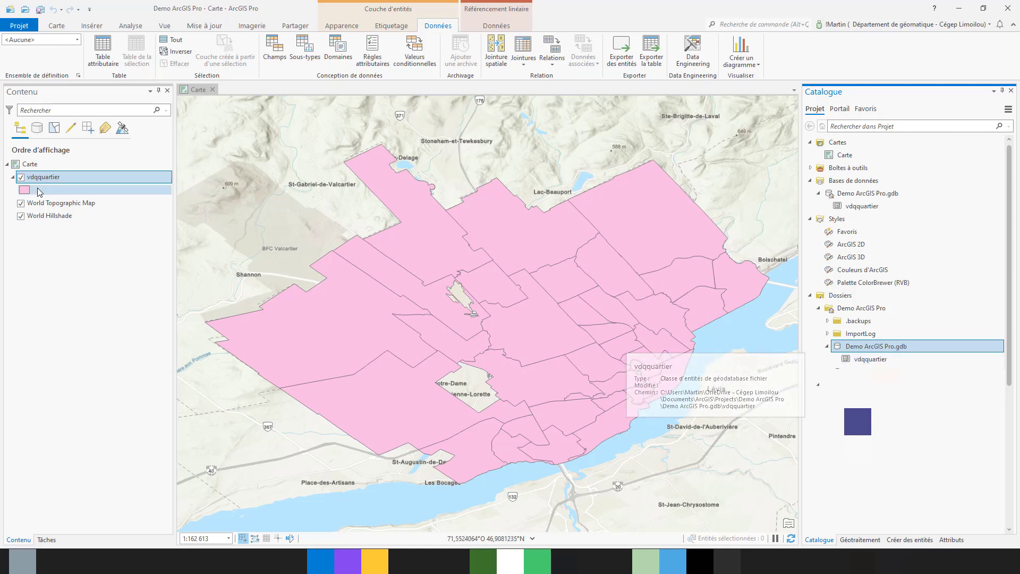
right_click(849, 349)
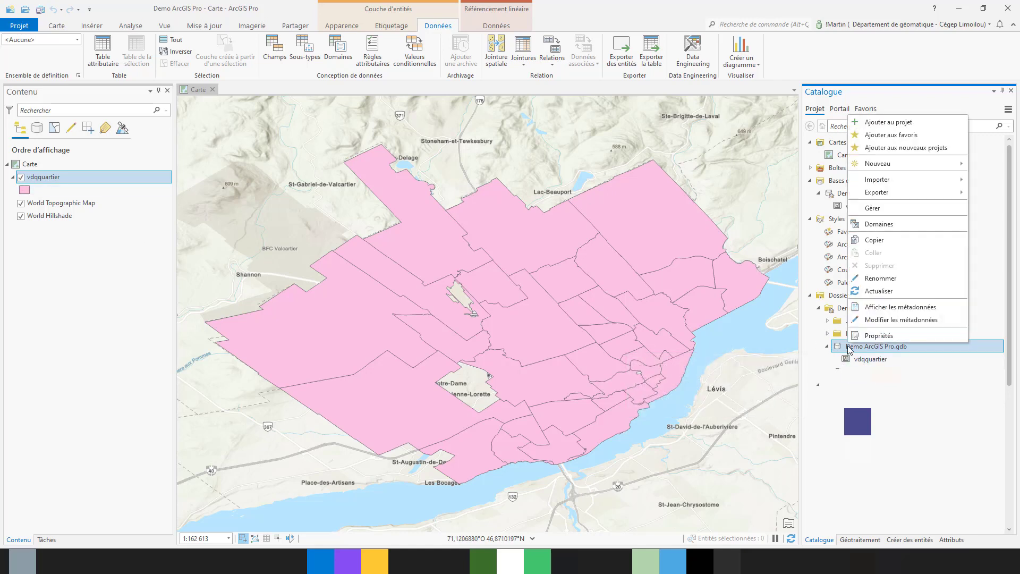
mouse_move(893, 170)
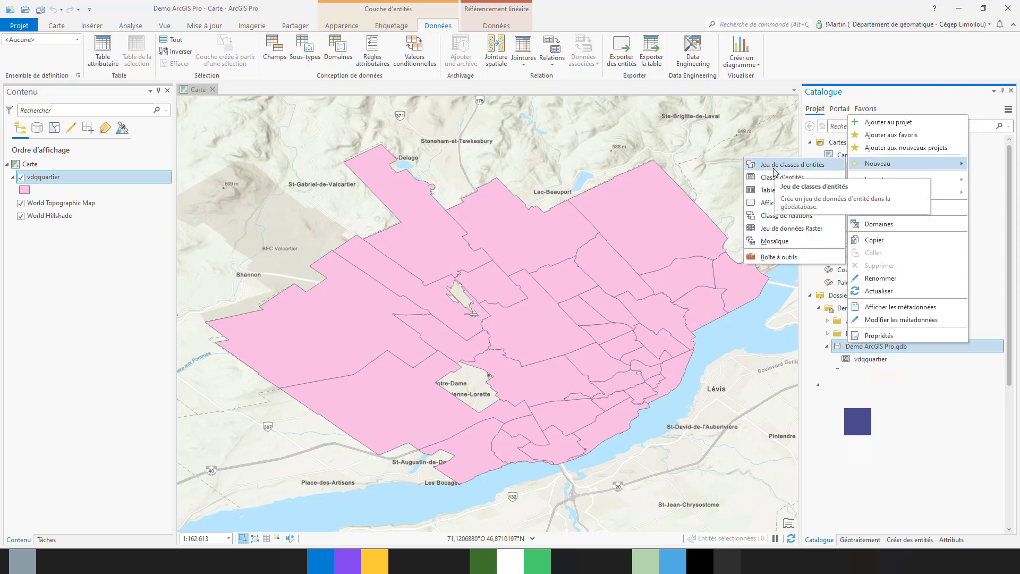
left_click(777, 182)
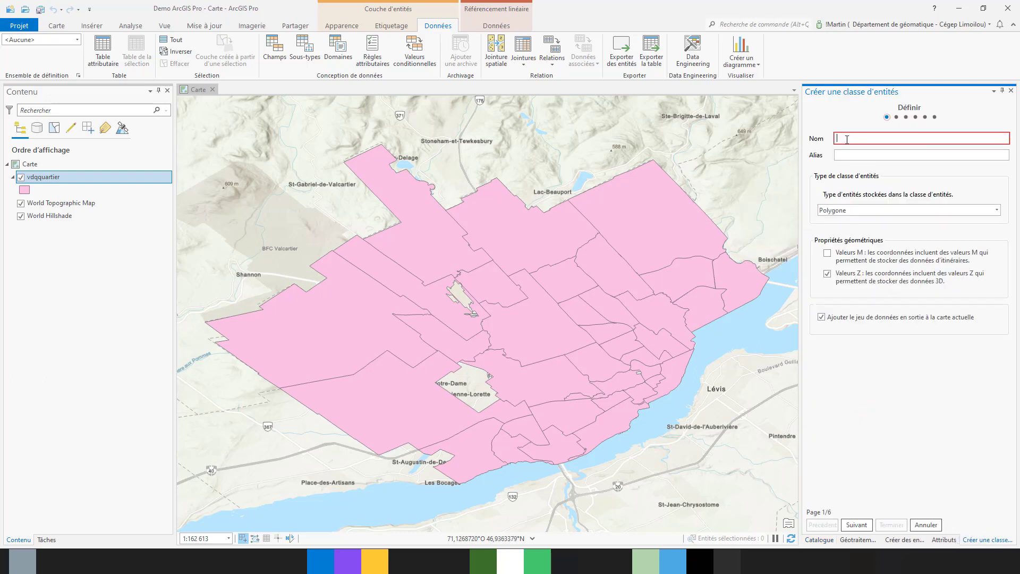
type("POI")
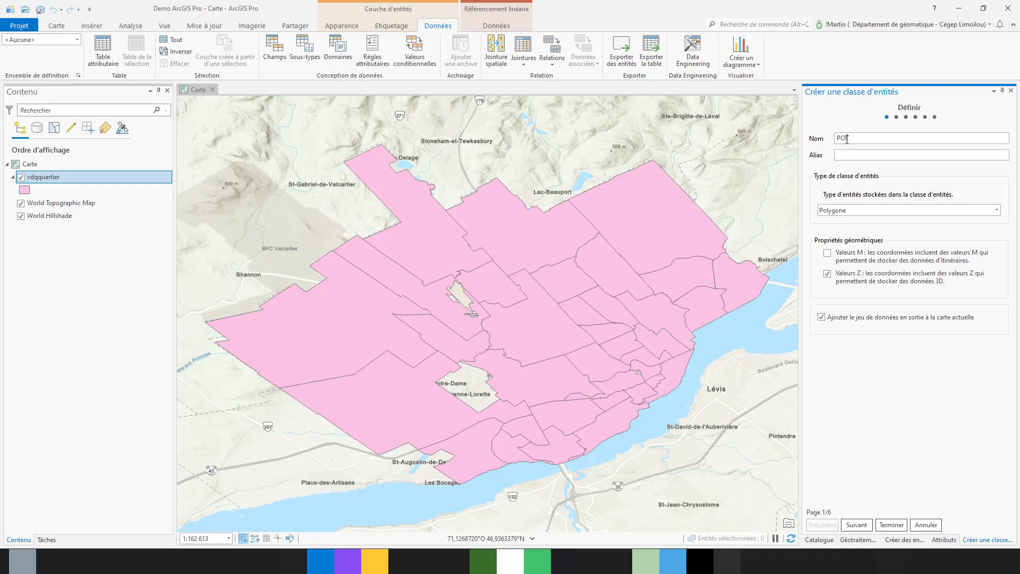
key("BackSpace")
key("BackSpace")
key("BackSpace")
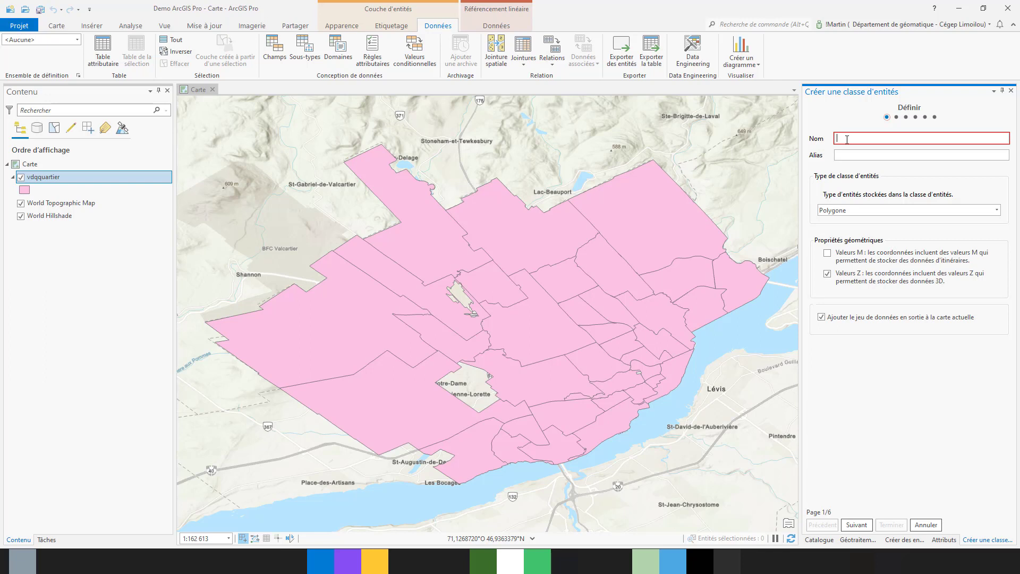
Name the new feature class Touristique, set its feature type to Point and continue to the field definitions.
type("Tour")
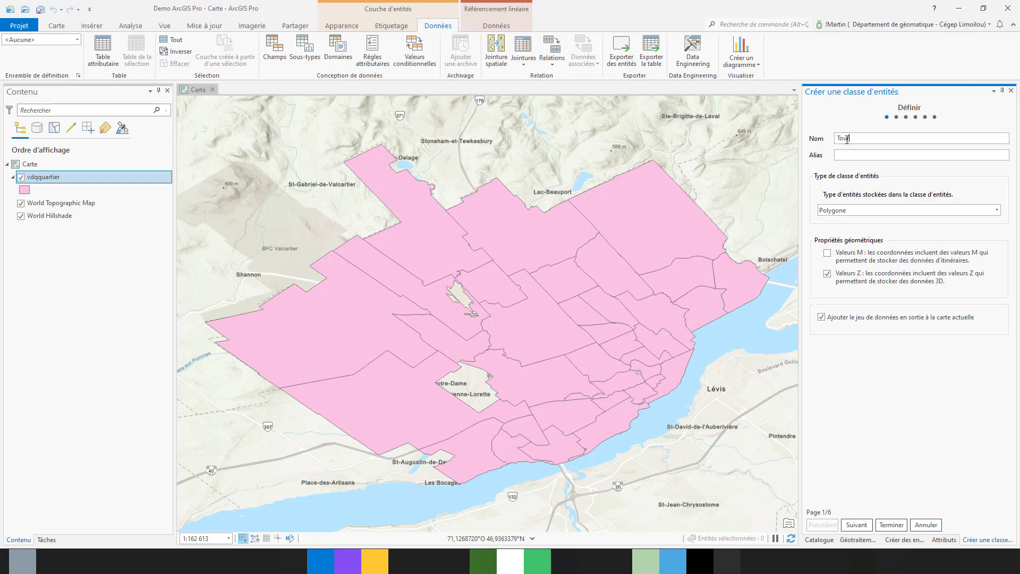
type("istique")
left_click(846, 213)
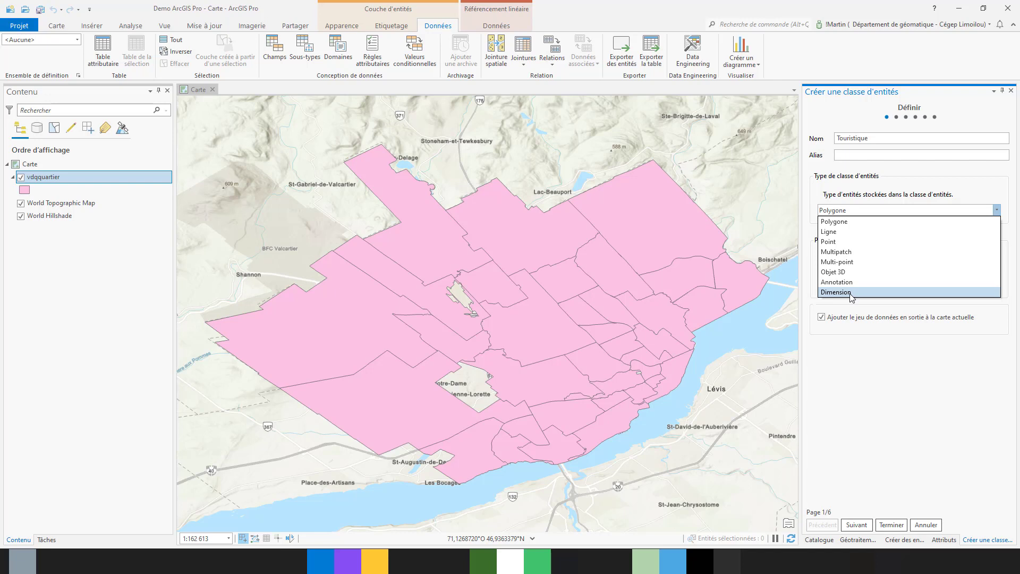
left_click(827, 242)
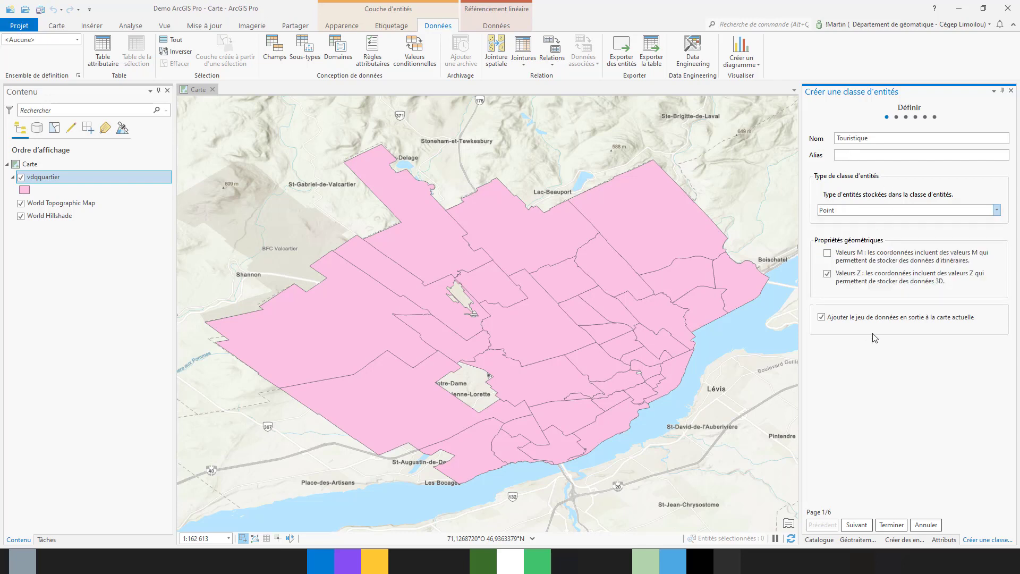
left_click(856, 524)
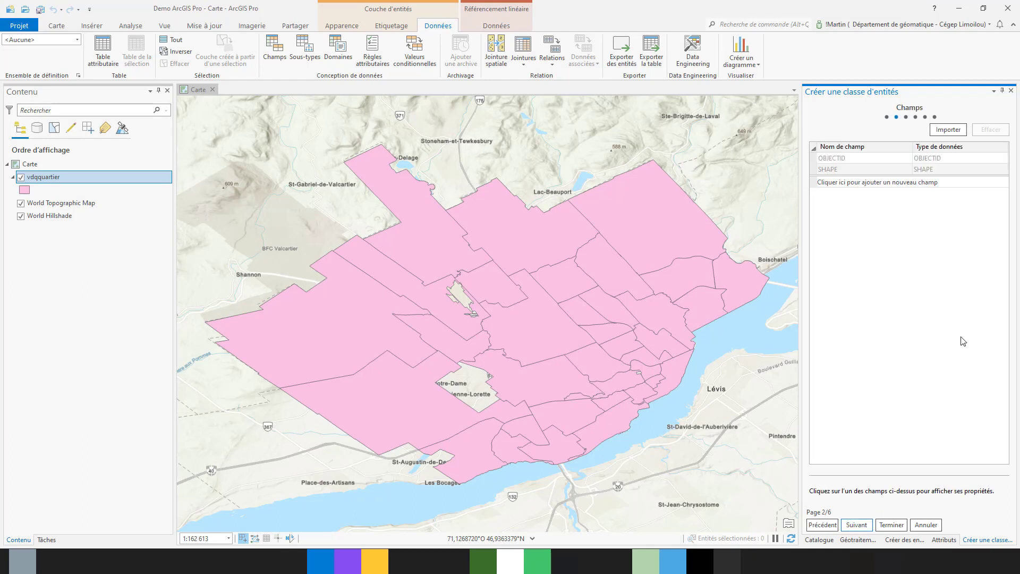
Add a new field named Description to the Touristique feature class.
left_click(847, 185)
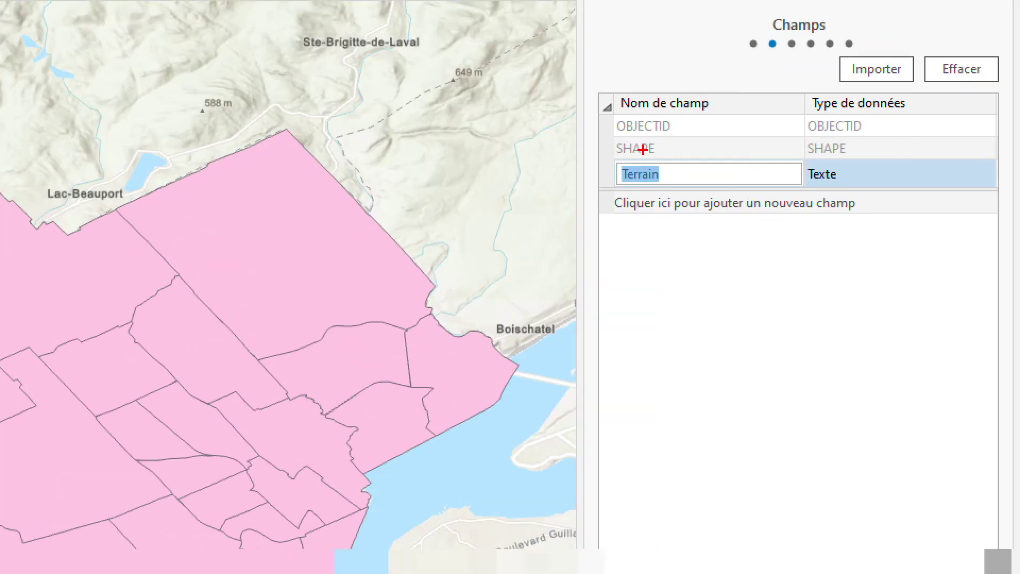
mouse_move(668, 156)
left_mouse_down()
mouse_move(607, 155)
mouse_move(646, 199)
mouse_move(669, 147)
left_mouse_up()
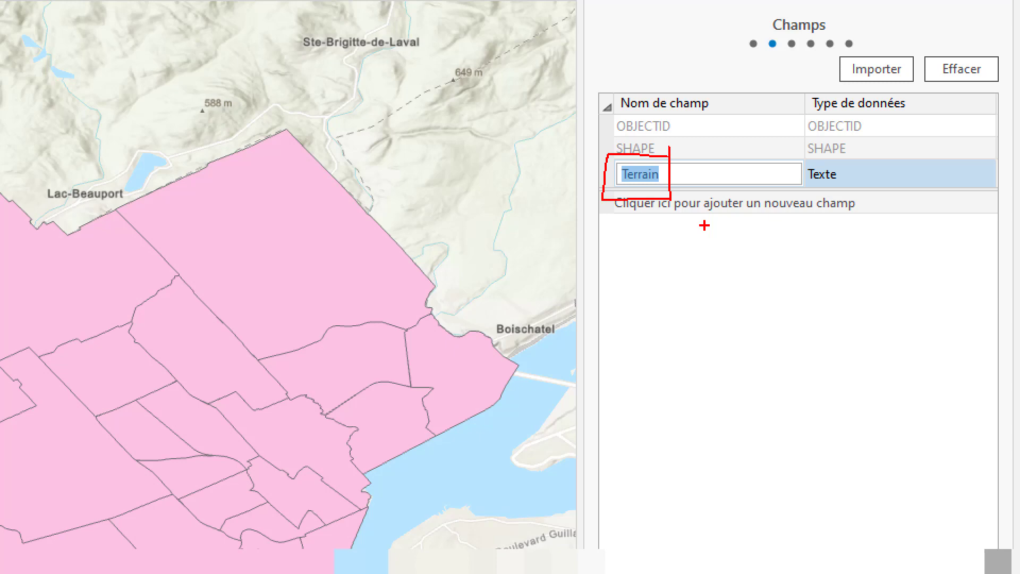
key("Escape")
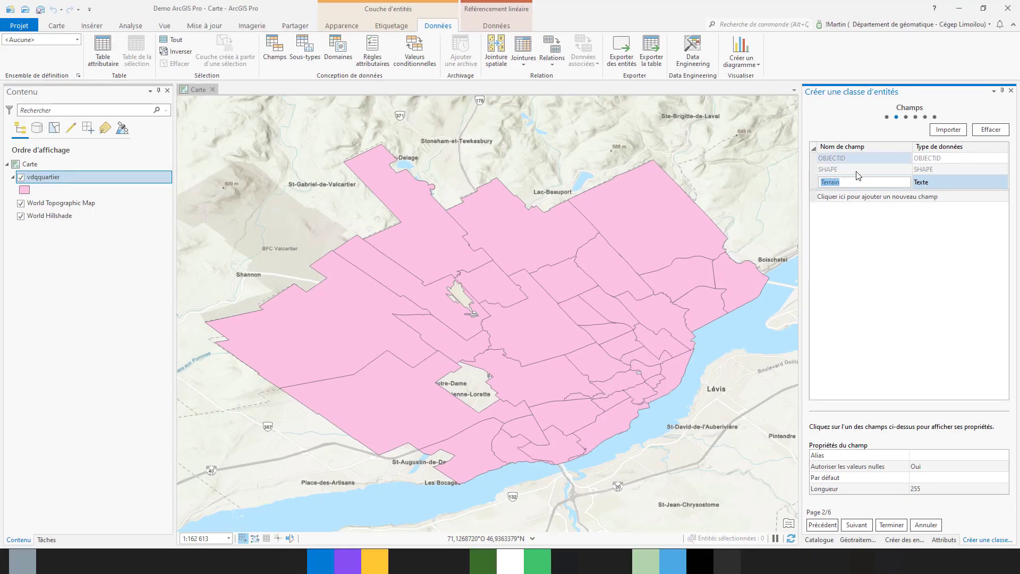
left_click(854, 185)
left_click_drag(856, 184, 802, 186)
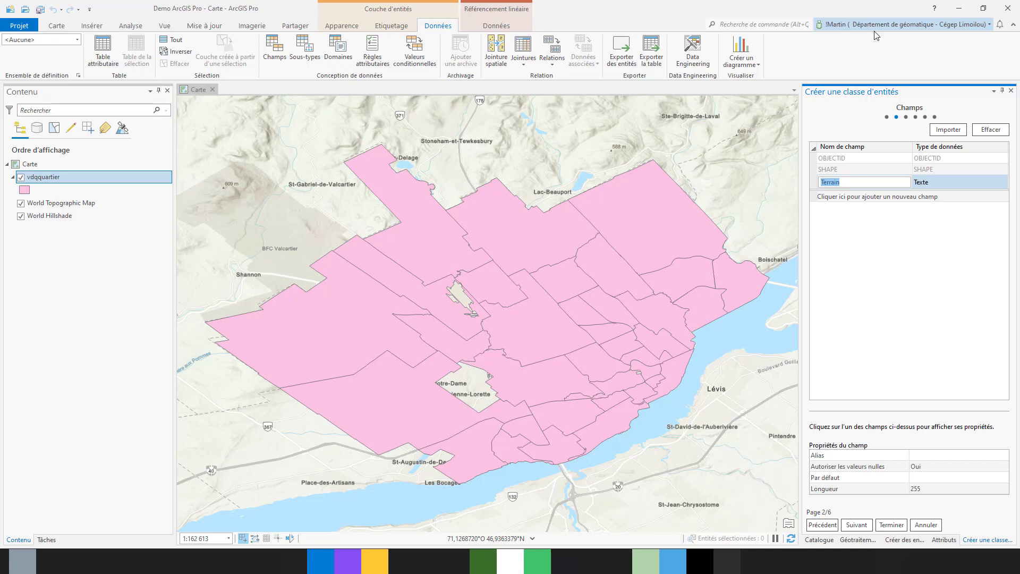
type("Description")
key("BackSpace")
key("BackSpace")
key("BackSpace")
key("BackSpace")
key("BackSpace")
type("ption")
Choose Texte as the Description field's data type, keep its default length and continue to the spatial reference.
left_click(938, 181)
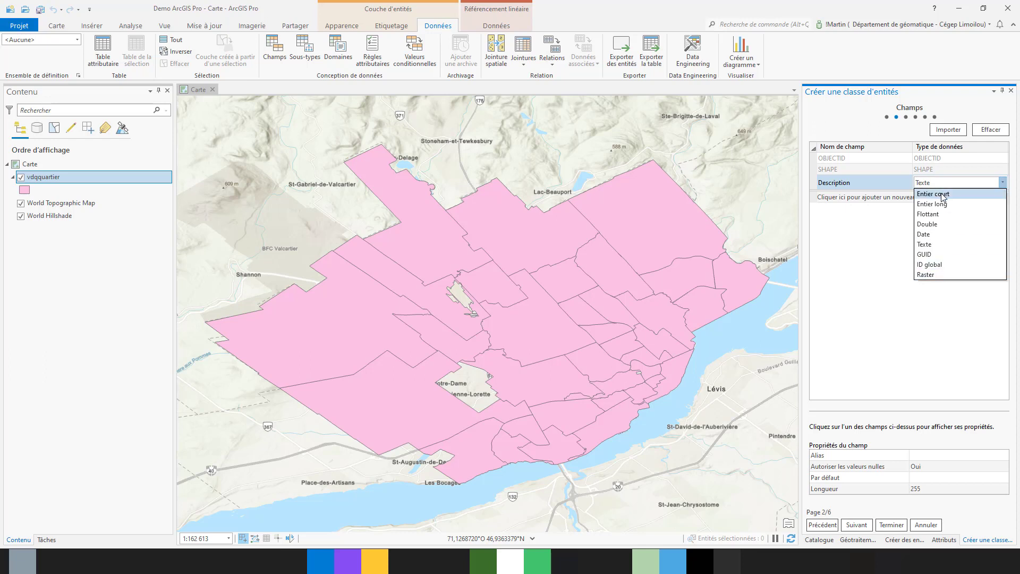
left_click(932, 244)
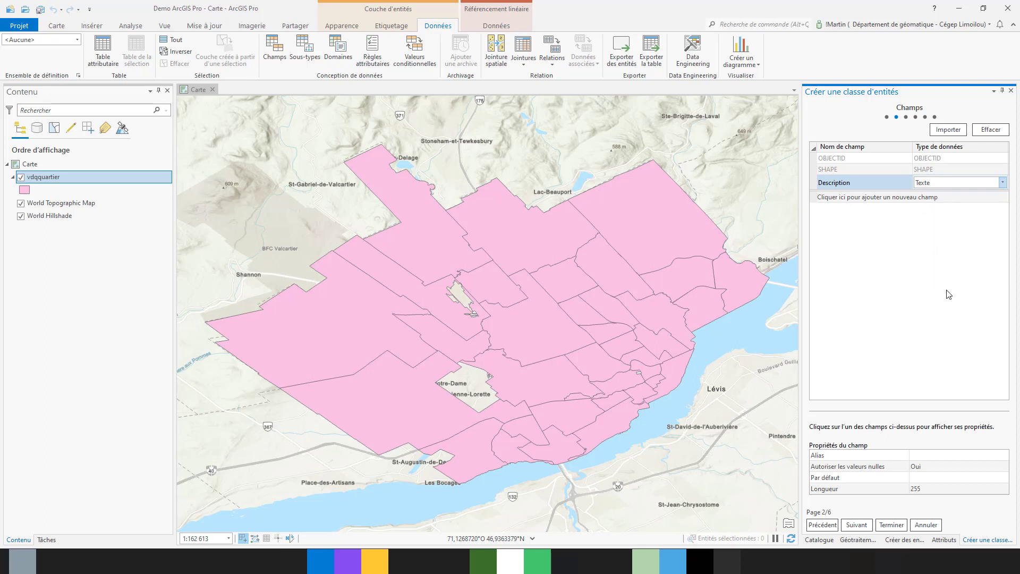
left_click(930, 477)
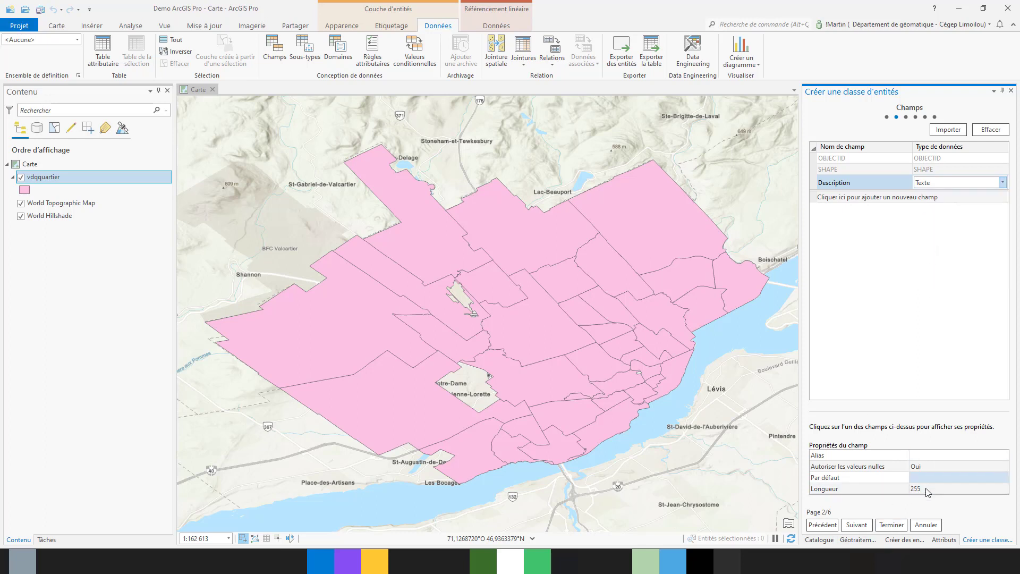
left_click(924, 490)
left_click(919, 489)
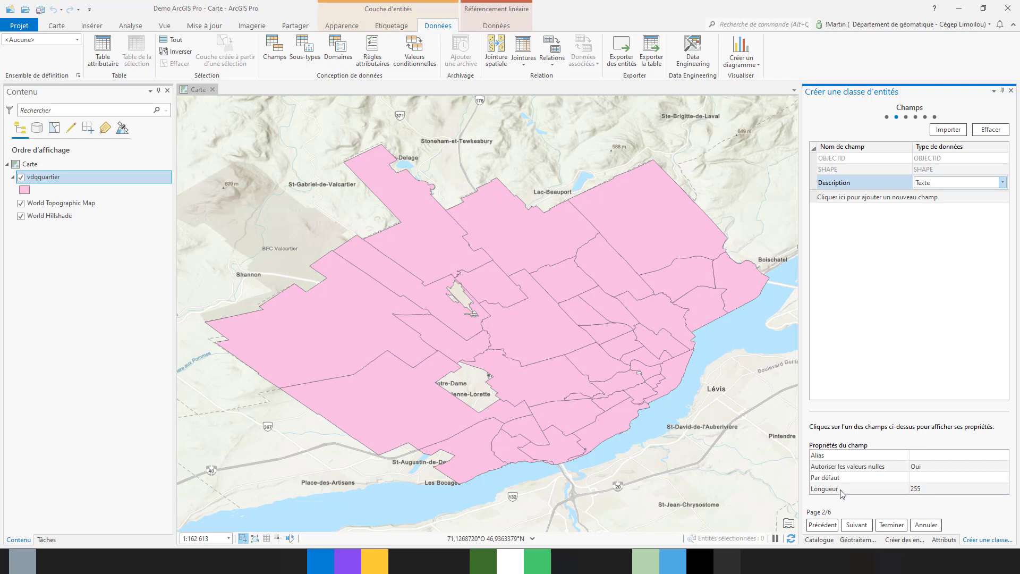
left_click(857, 525)
left_click(857, 526)
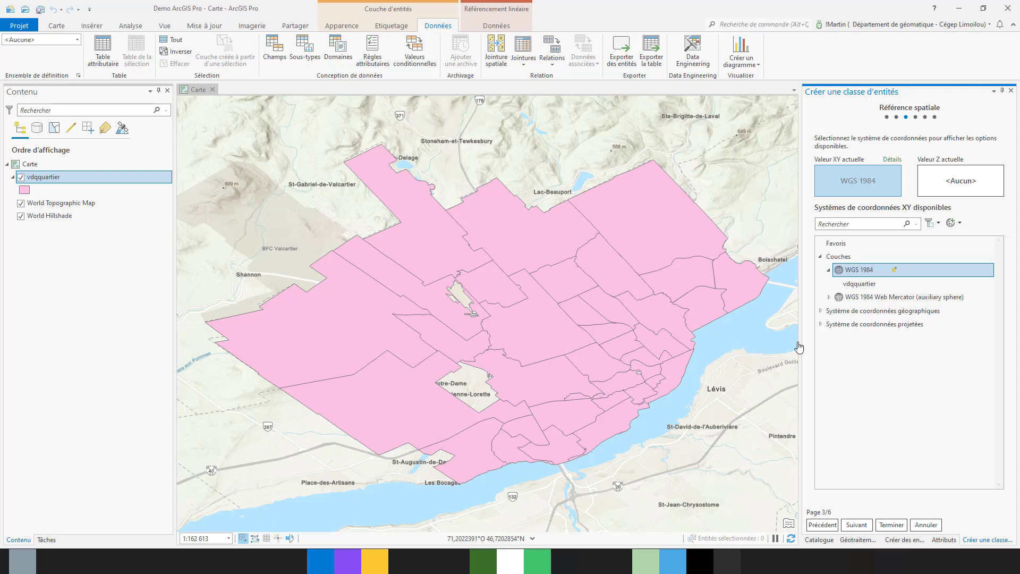
Choose WGS 1984 Web Mercator (auxiliary sphere) as the XY coordinate system and finish creating the feature class with default tolerance, resolution and storage settings.
left_click(908, 297)
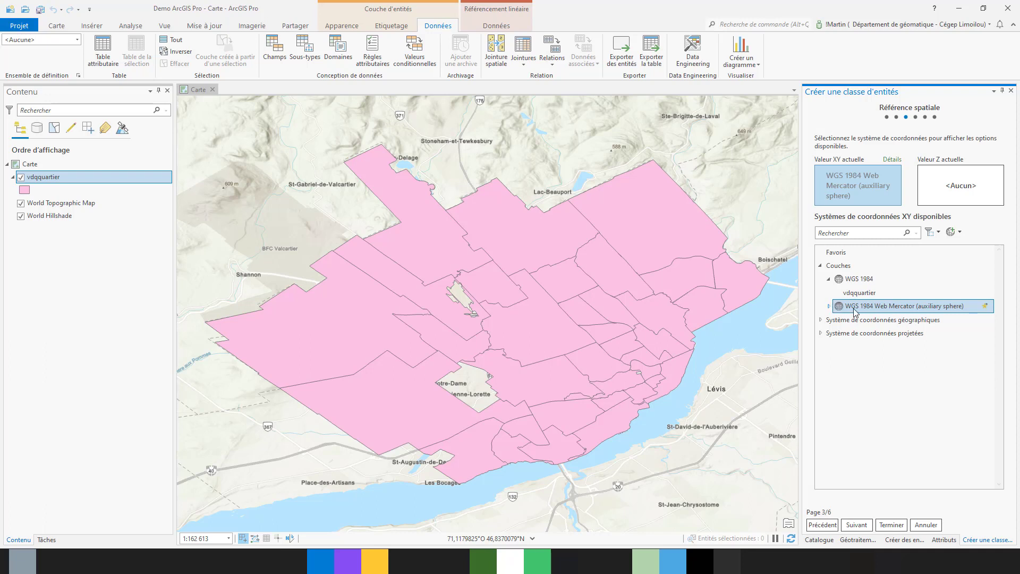
left_click(861, 525)
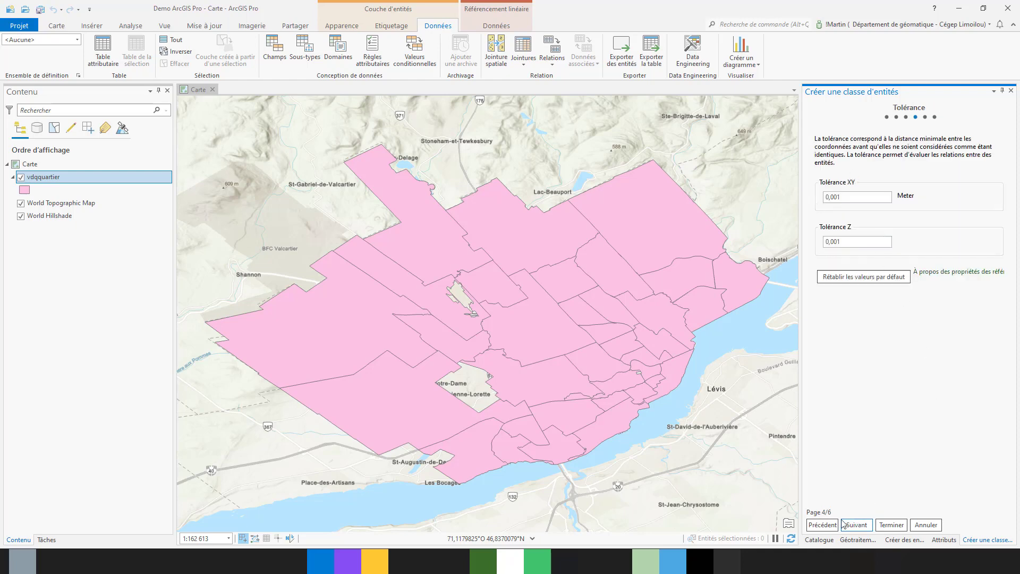
left_click(862, 526)
left_click(864, 526)
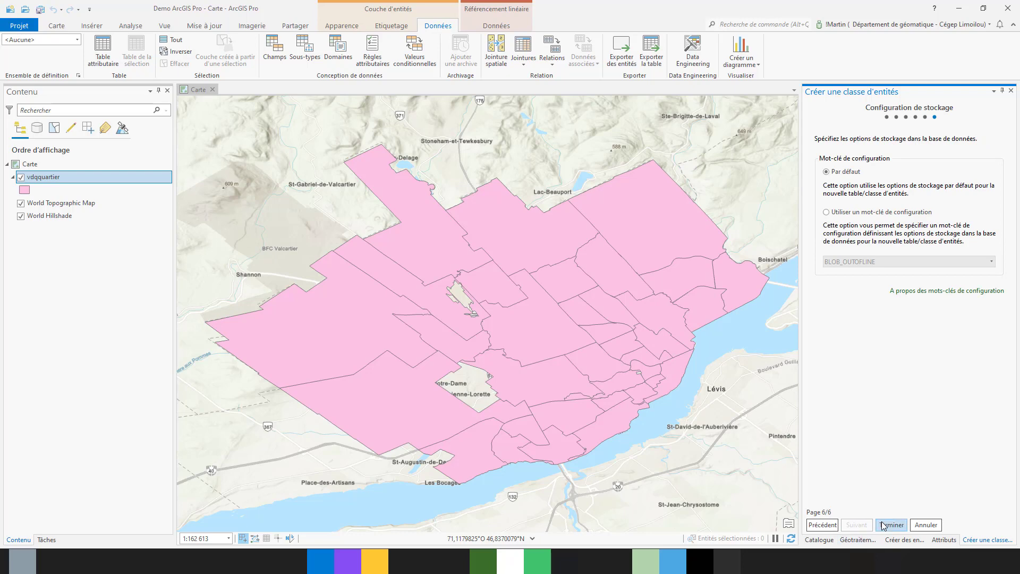
left_click(891, 524)
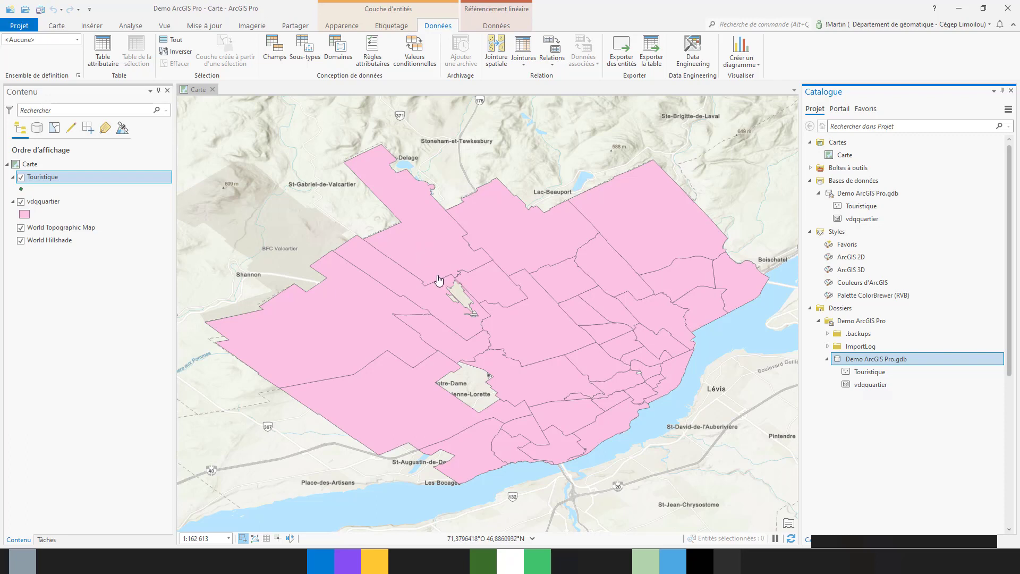
Open the editing (Mise à jour) settings in the application options.
left_click(201, 32)
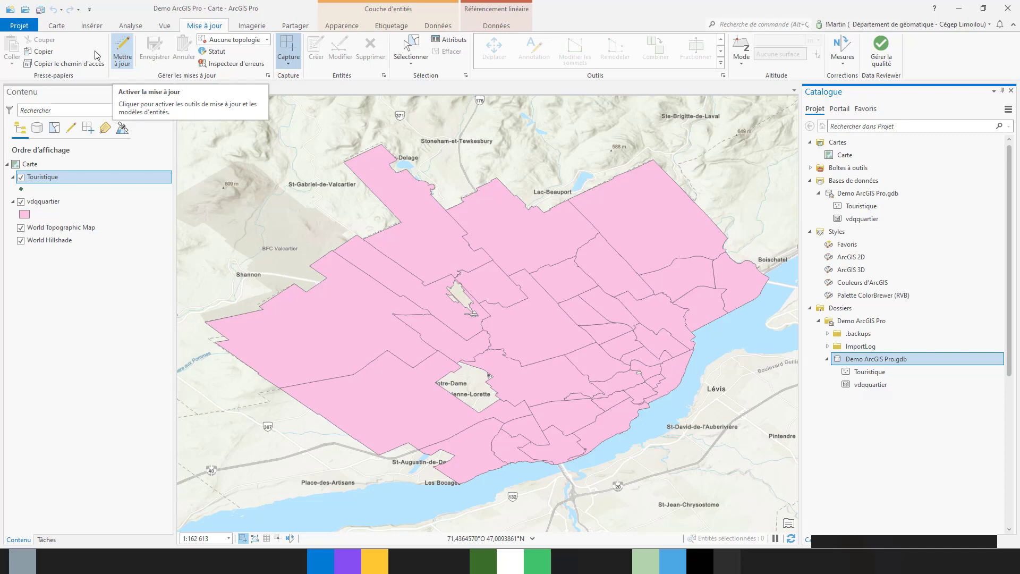
left_click(20, 25)
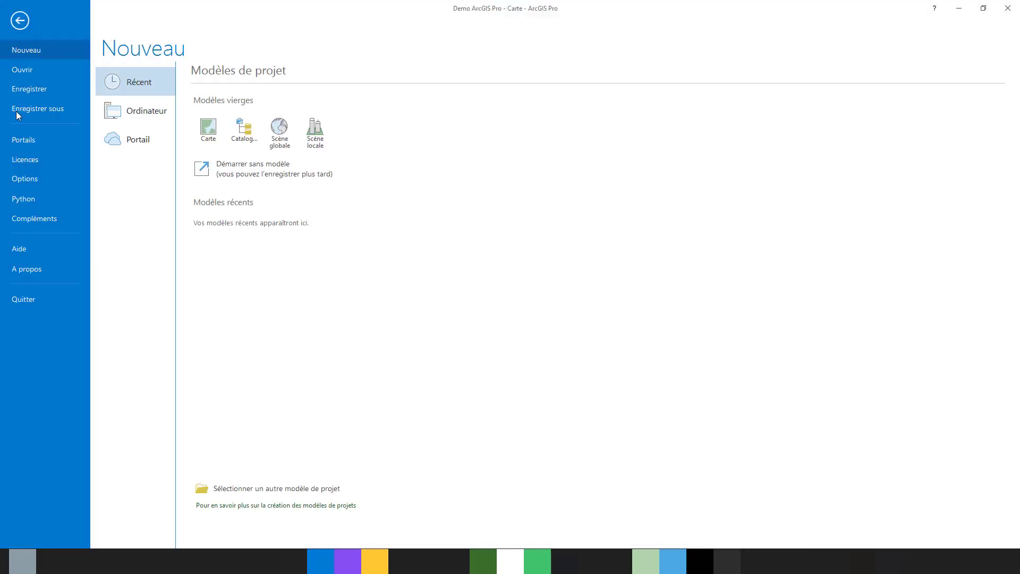
left_click(25, 179)
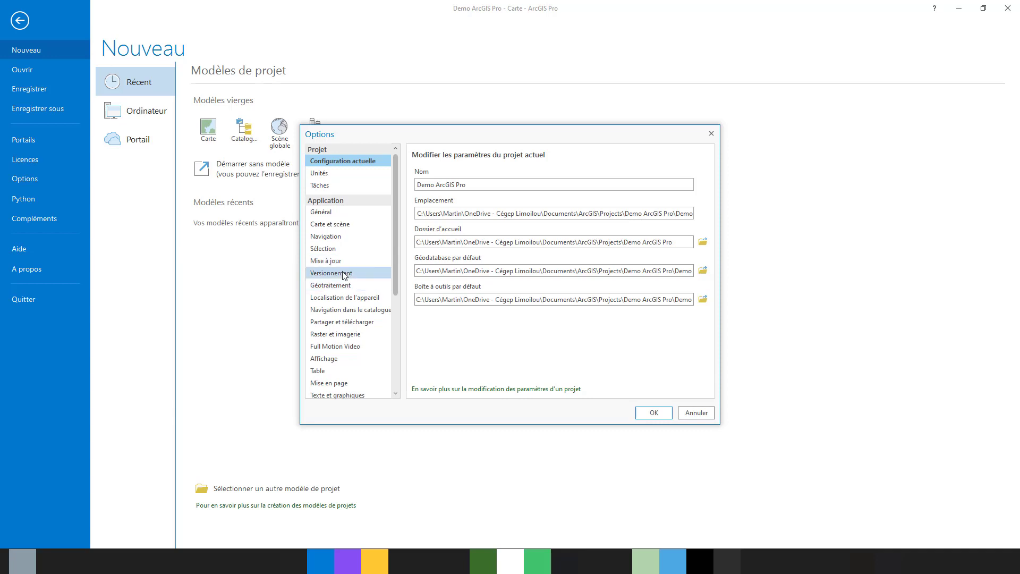
left_click(340, 262)
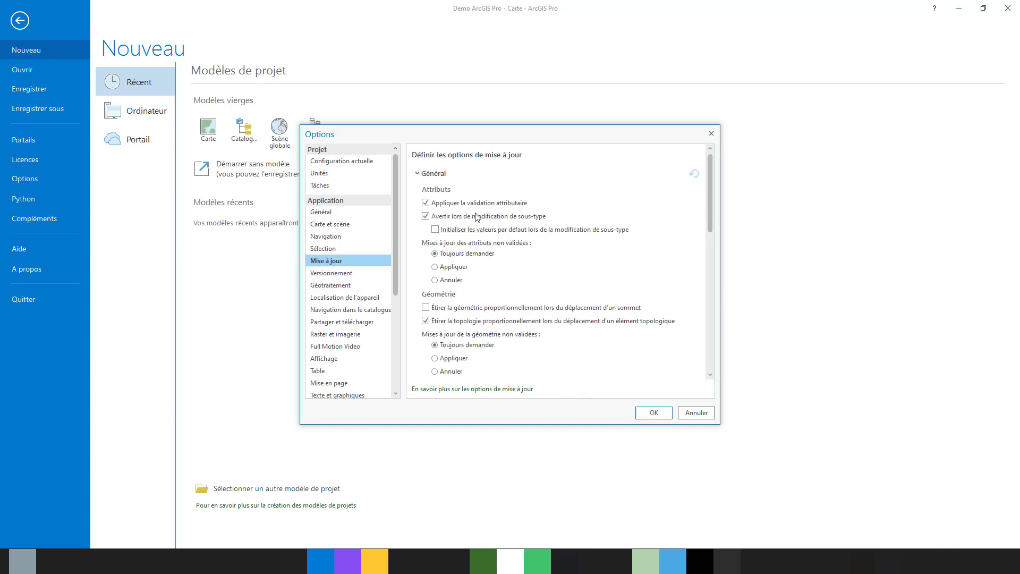
Examine the general, geometry, productivity and session settings for editing, including the option to enable and disable editing.
scroll(542, 236, "down", 2)
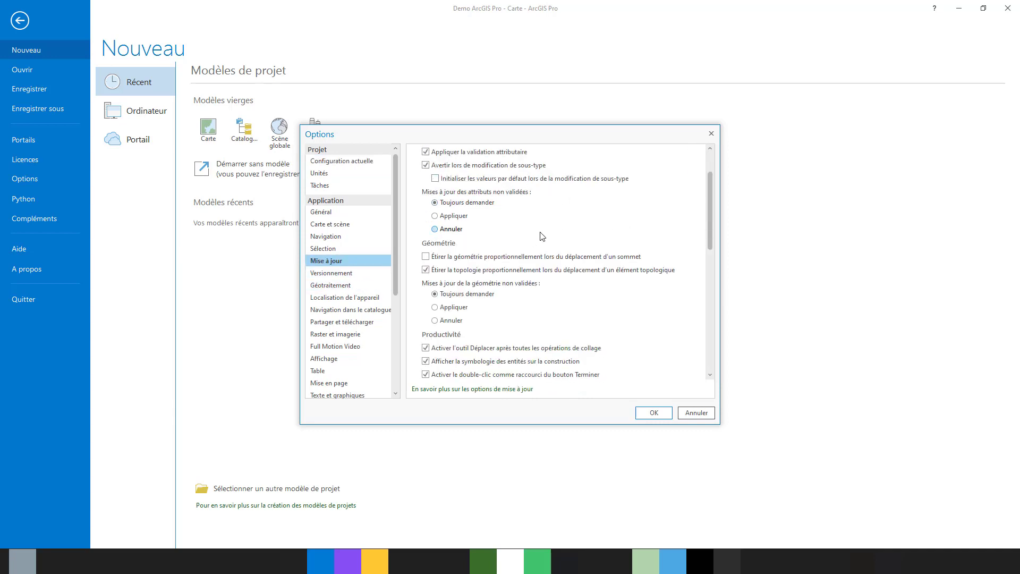
scroll(541, 236, "down", 9)
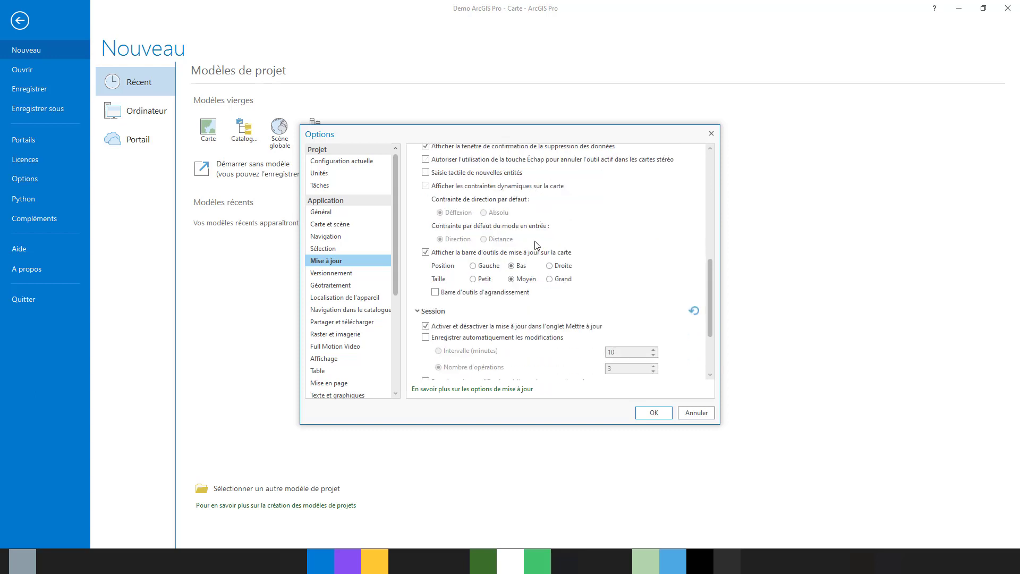
scroll(536, 245, "down", 2)
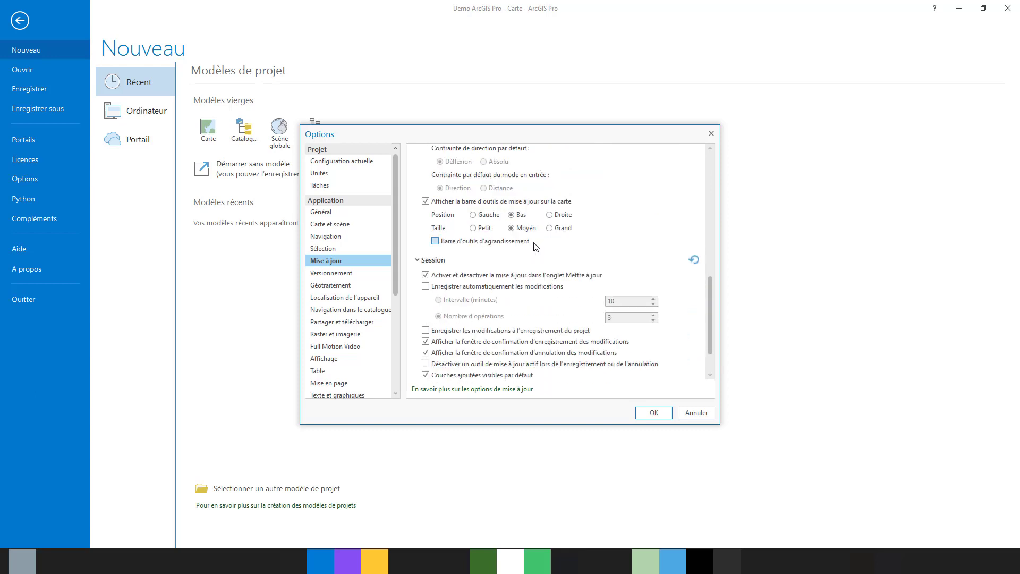
scroll(536, 246, "up", 8)
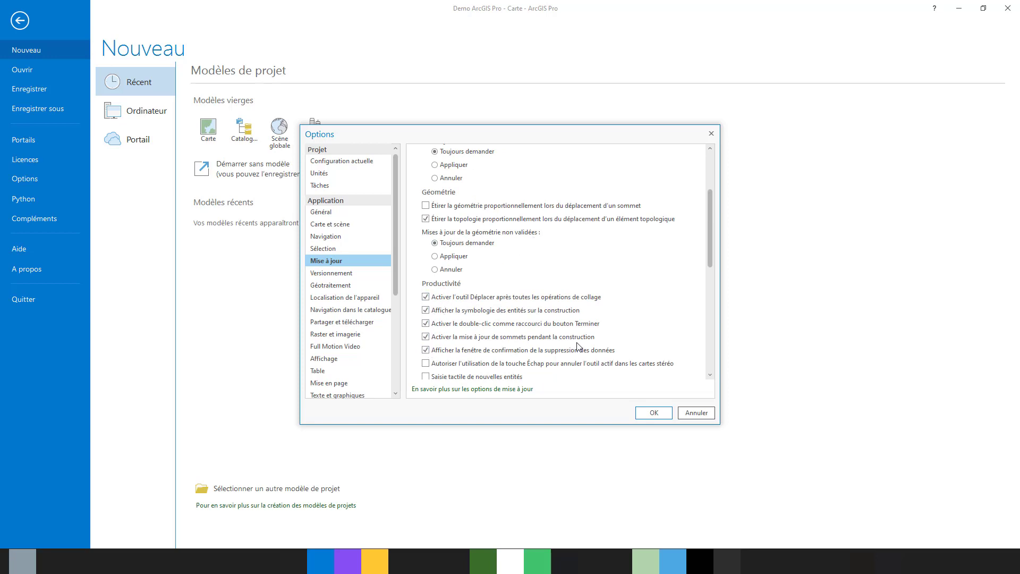
scroll(530, 333, "up", 4)
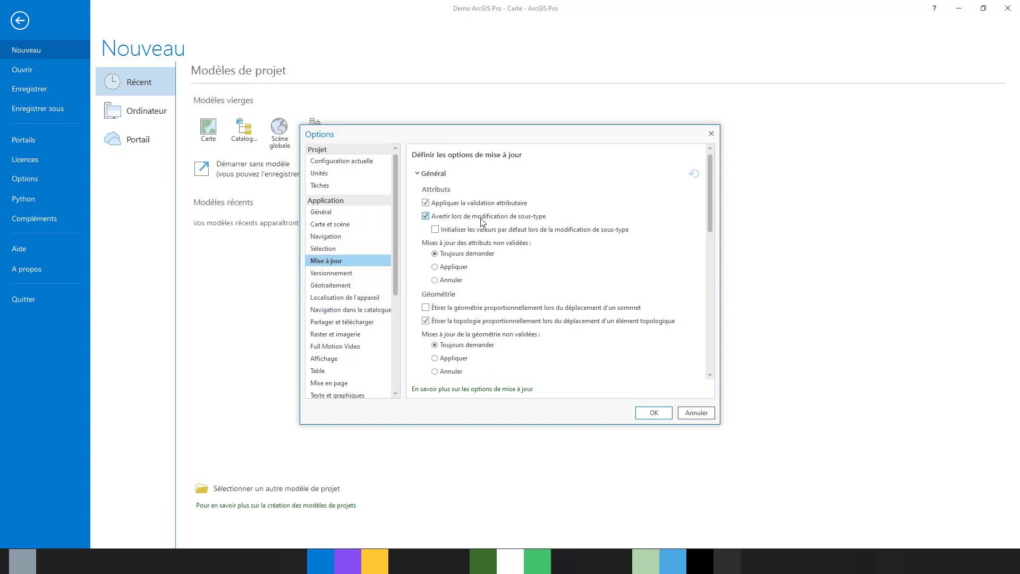
scroll(497, 349, "down", 3)
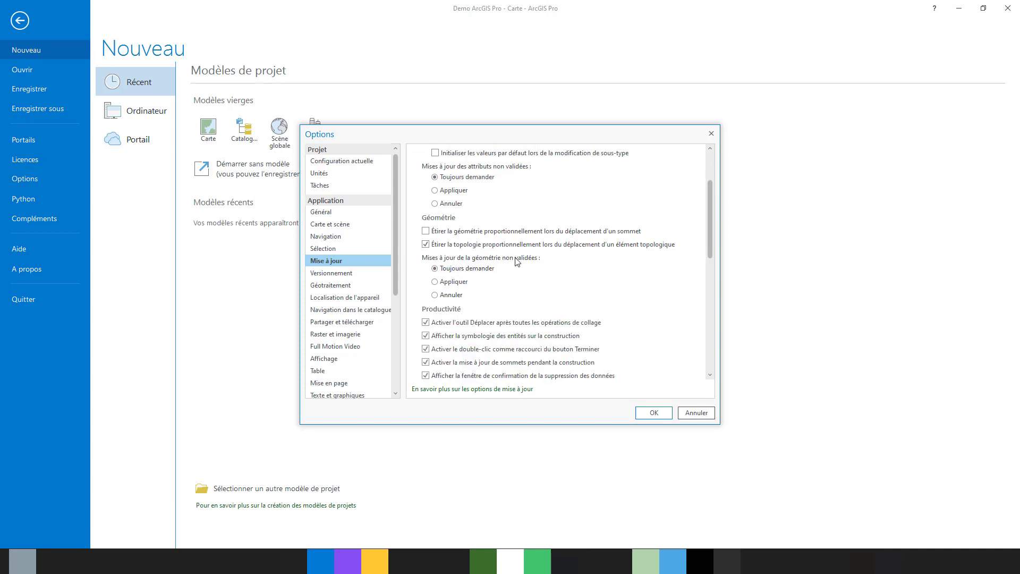
scroll(530, 325, "down", 5)
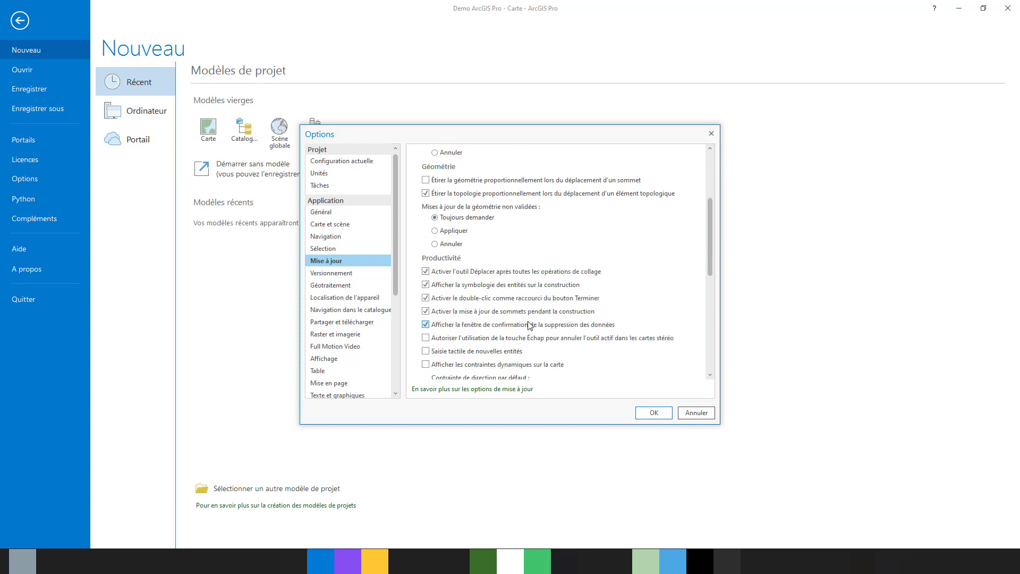
scroll(530, 325, "down", 5)
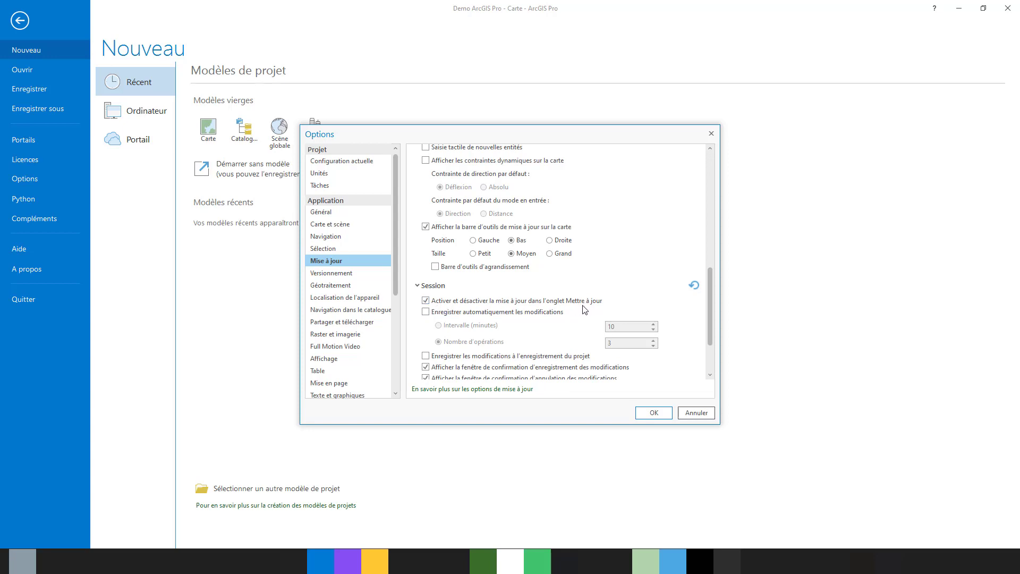
Leave the options without applying changes, enable editing and activate the Touristique point template for creating features.
left_click(695, 413)
left_click(19, 21)
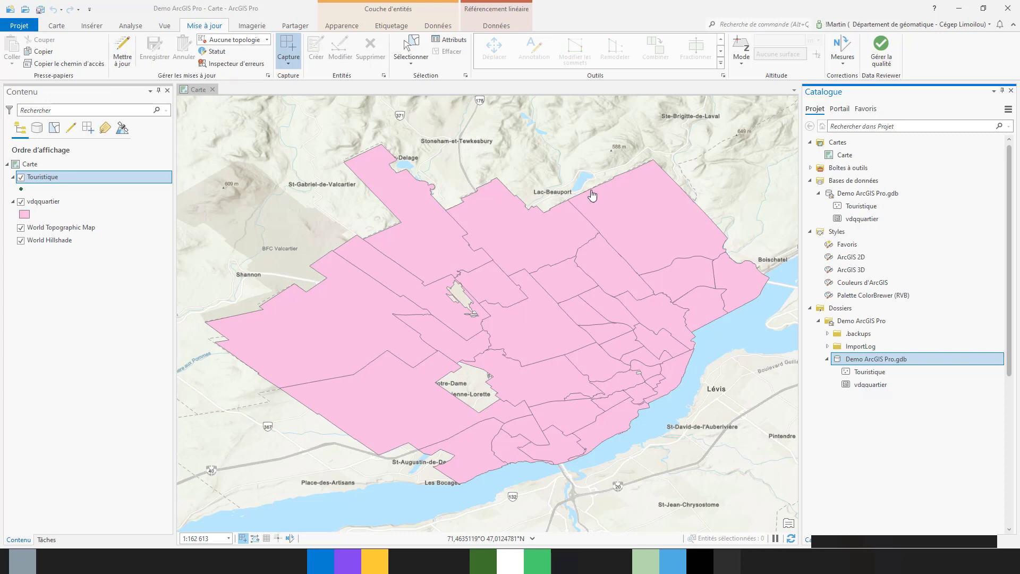
left_click(122, 55)
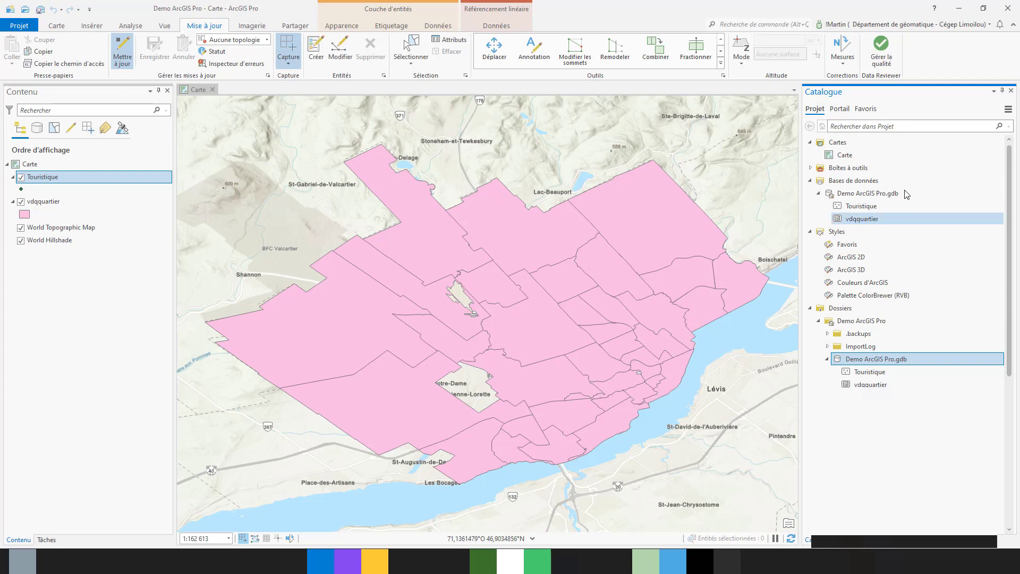
left_click(317, 52)
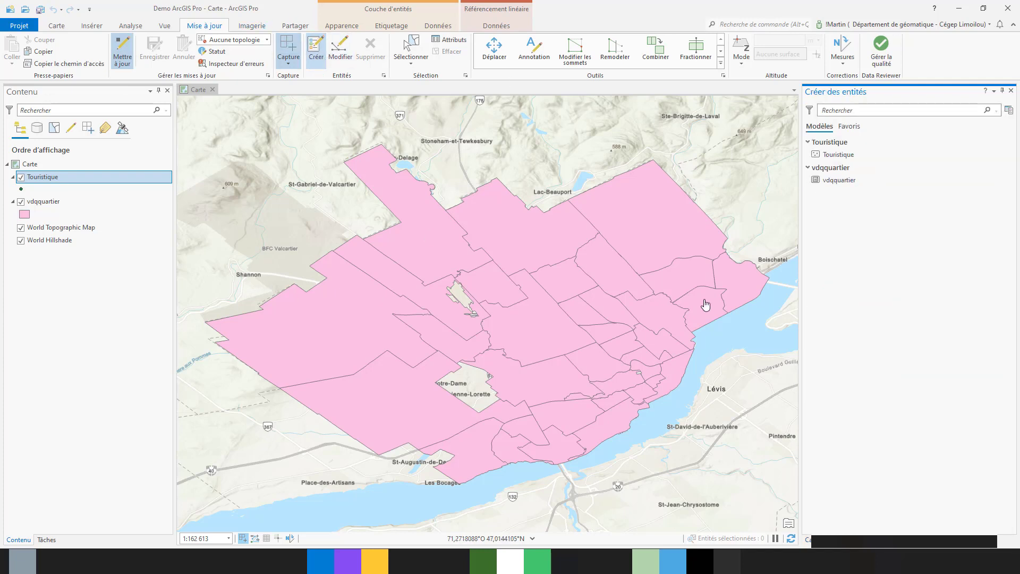
left_click(846, 156)
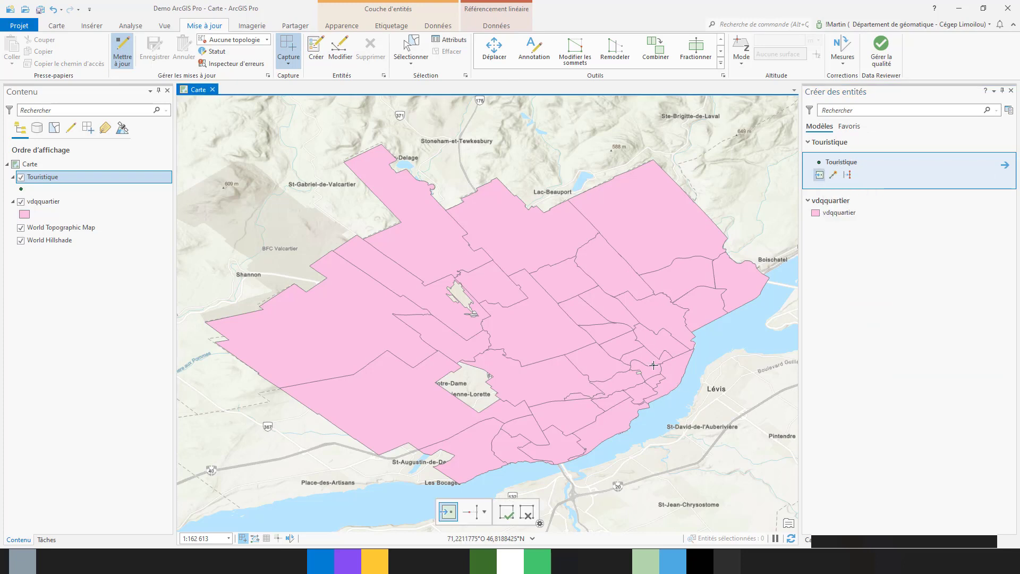
Hide the vdqquartier layer and place a Touristique point in the port basin just southeast of the Port de Québec-Estuaire label.
left_click(20, 202)
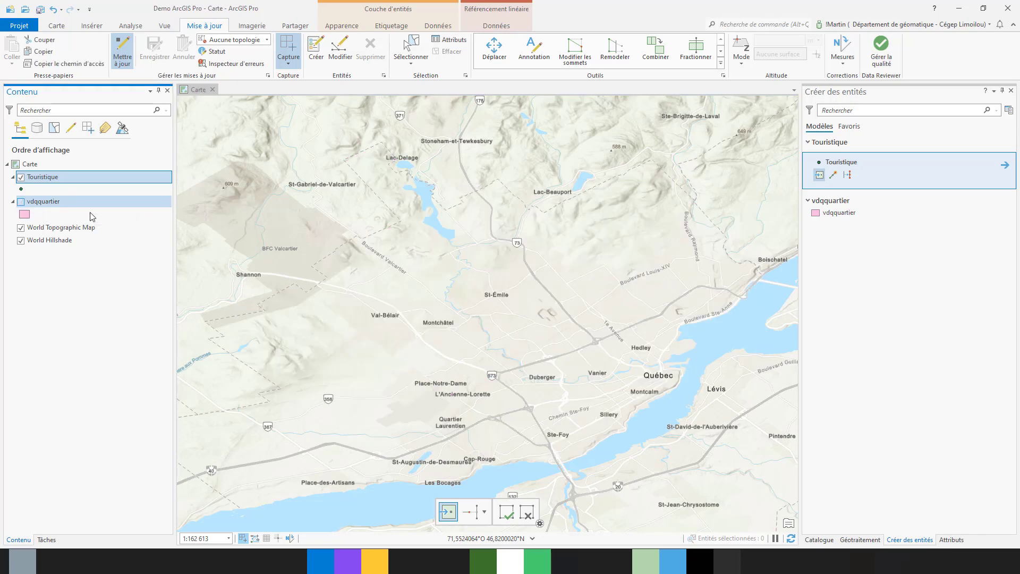
scroll(679, 368, "up", 5)
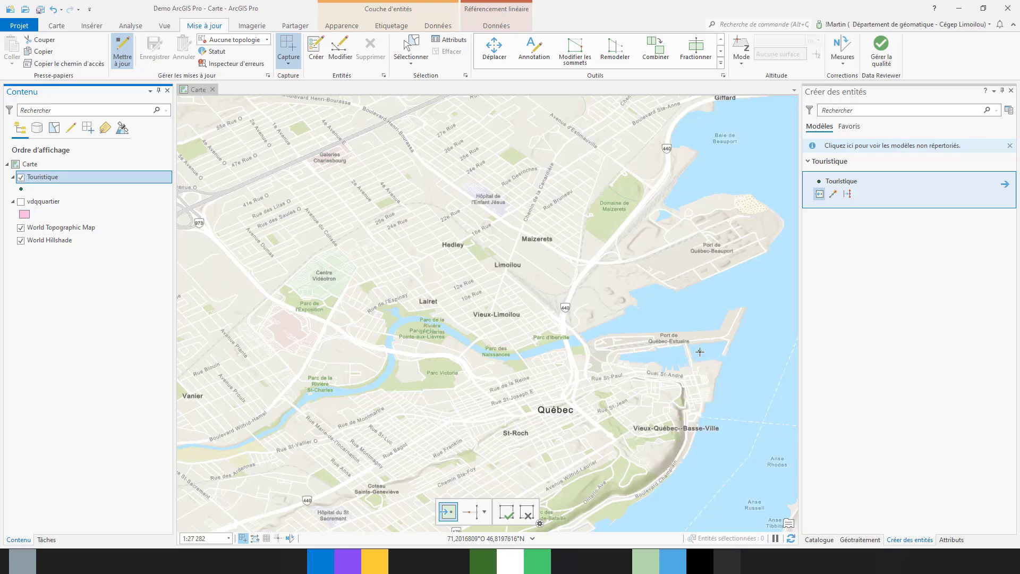
left_click(700, 351)
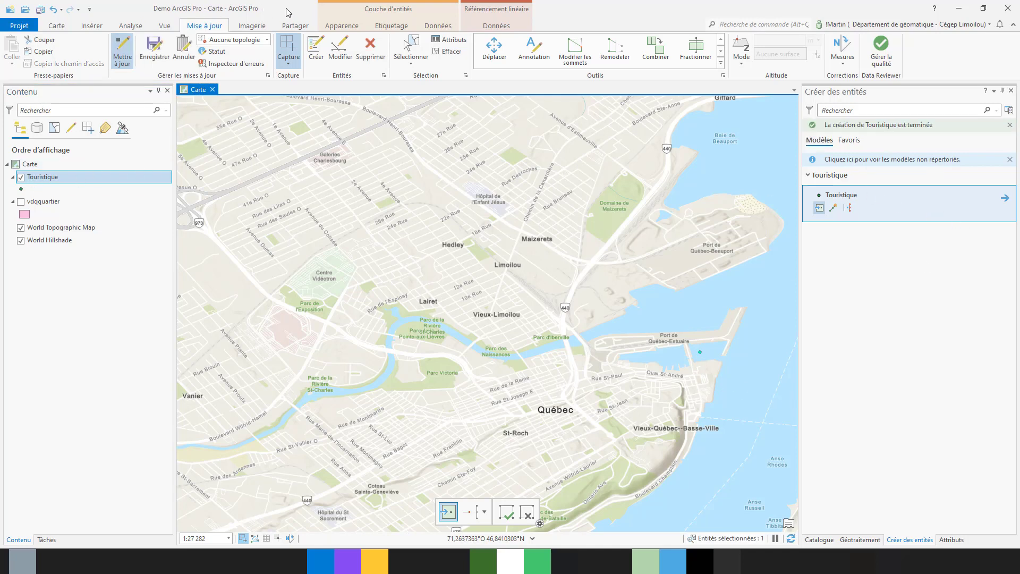
Set the new point's Description attribute to Port, apply it and save the edits.
left_click(449, 39)
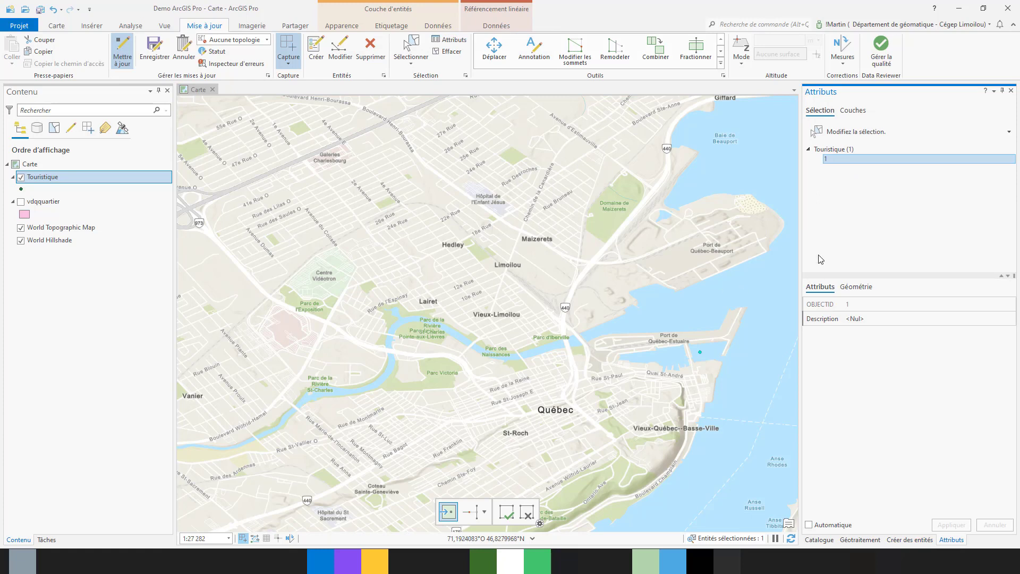
left_click(868, 319)
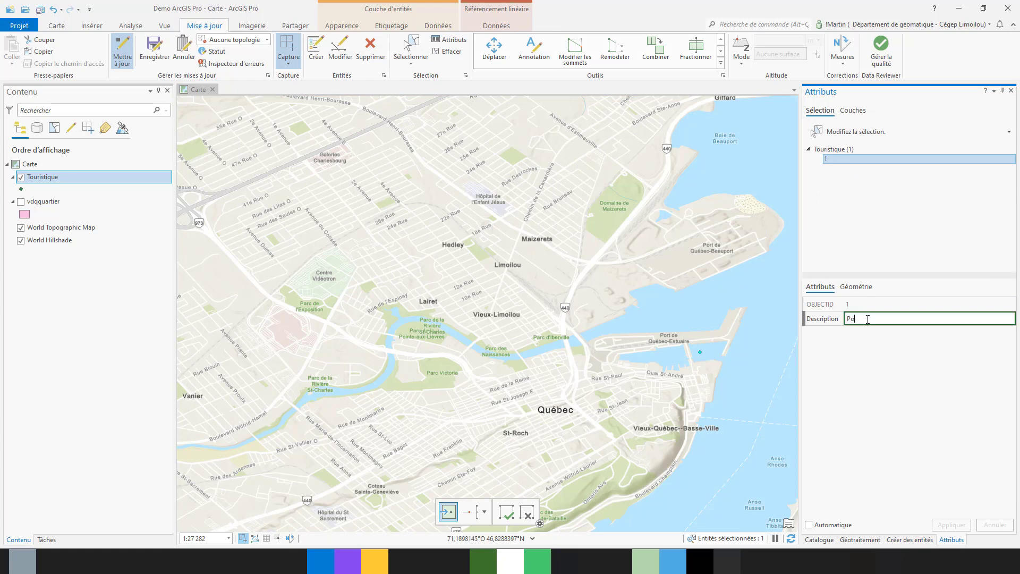
key("Tab")
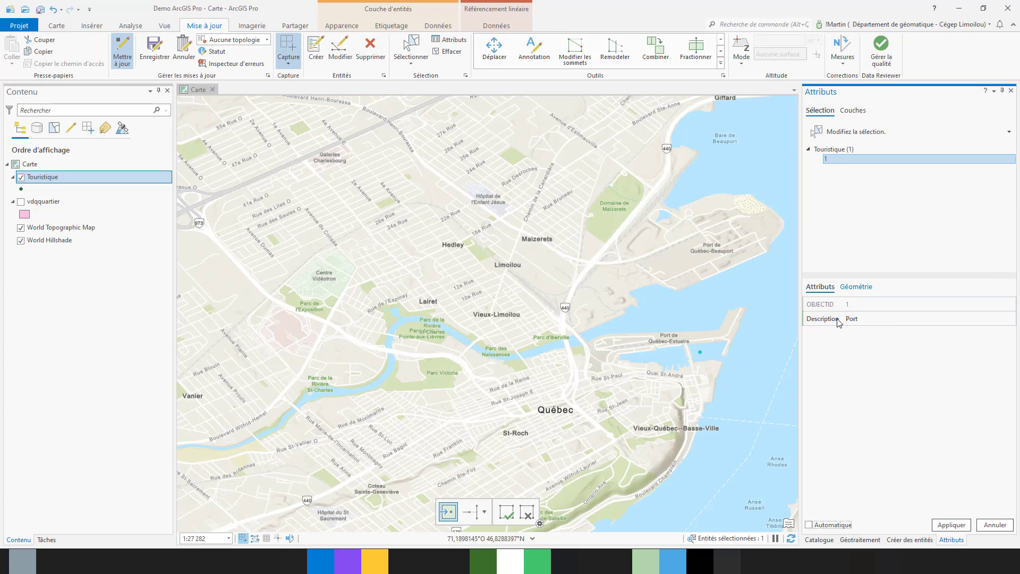
left_click(935, 524)
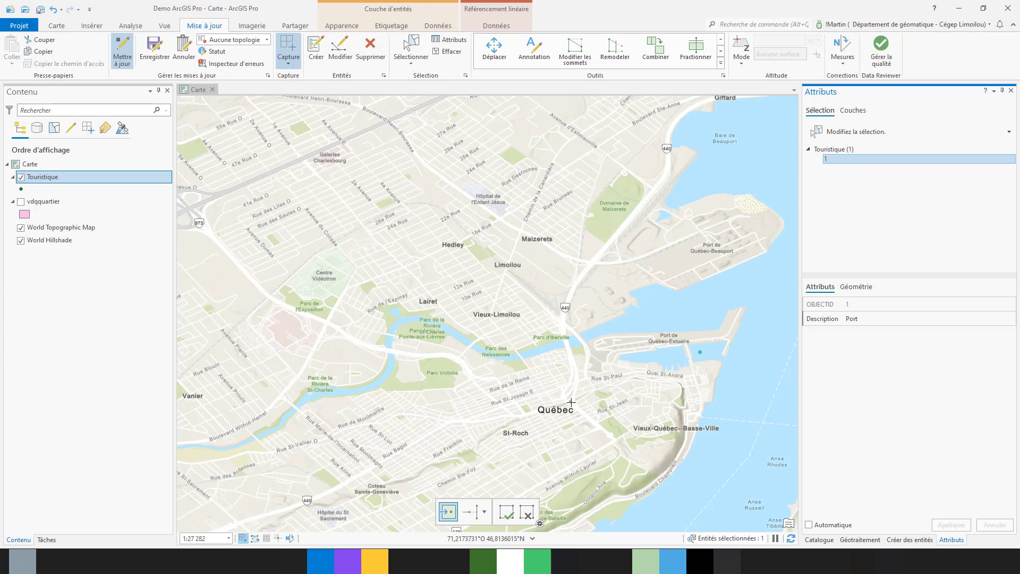
left_click(158, 44)
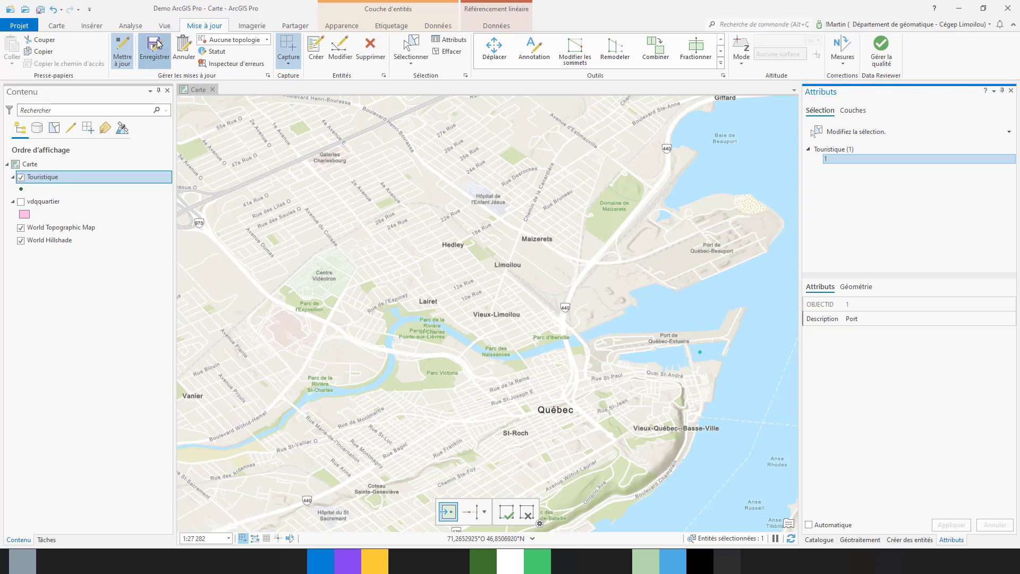
left_click(541, 301)
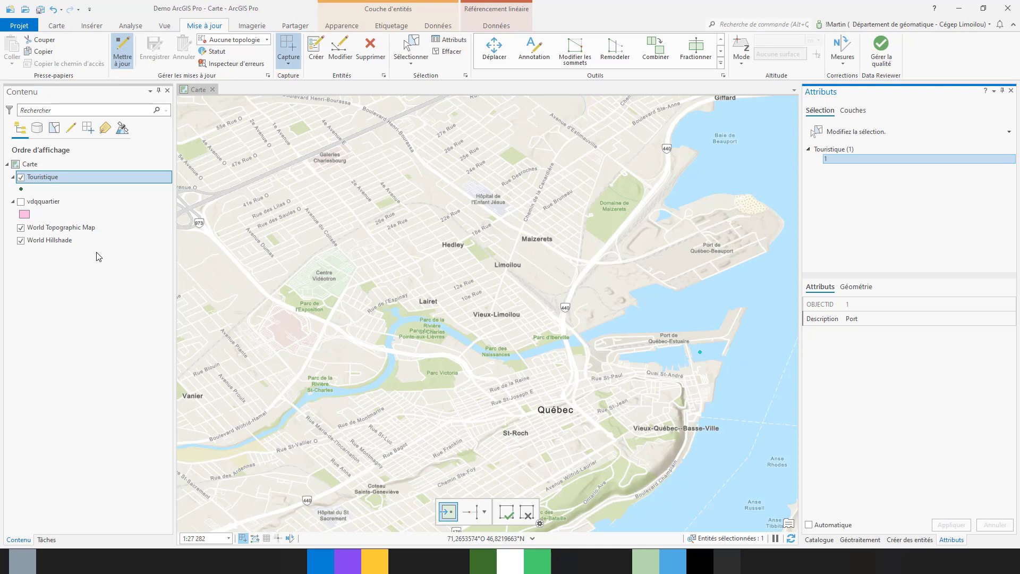
Check the saved record in the Touristique attribute table, then close the table.
left_click(693, 382)
right_click(53, 180)
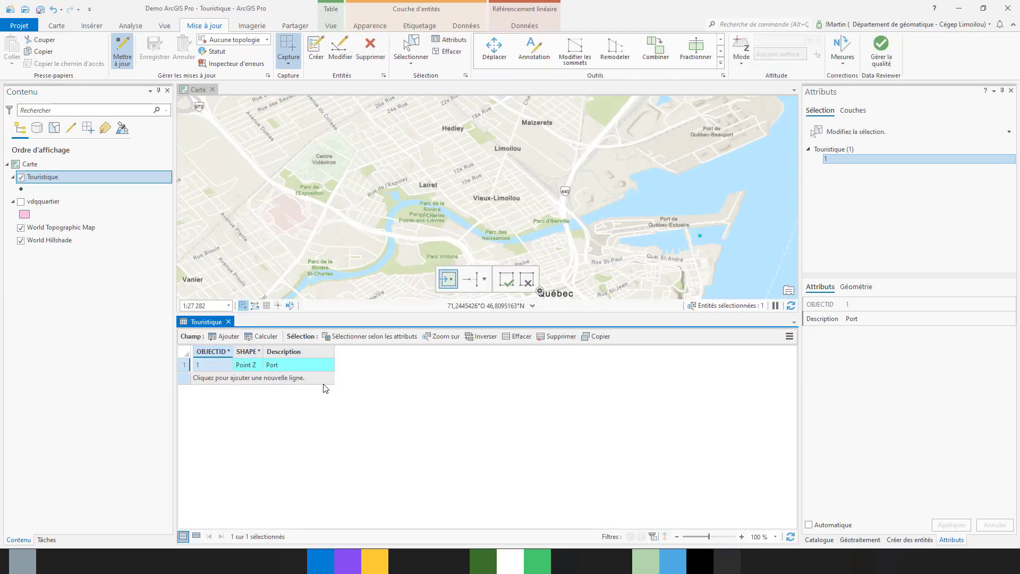
left_click(228, 322)
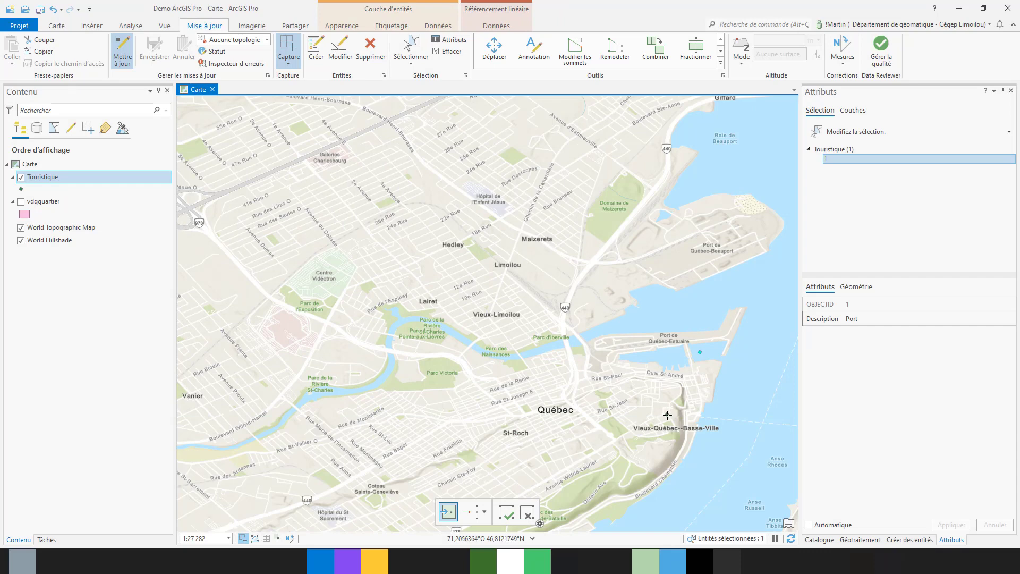
Change the Touristique point symbol to the blue question-mark information symbol from the ArcGIS 2D gallery.
left_click(22, 189)
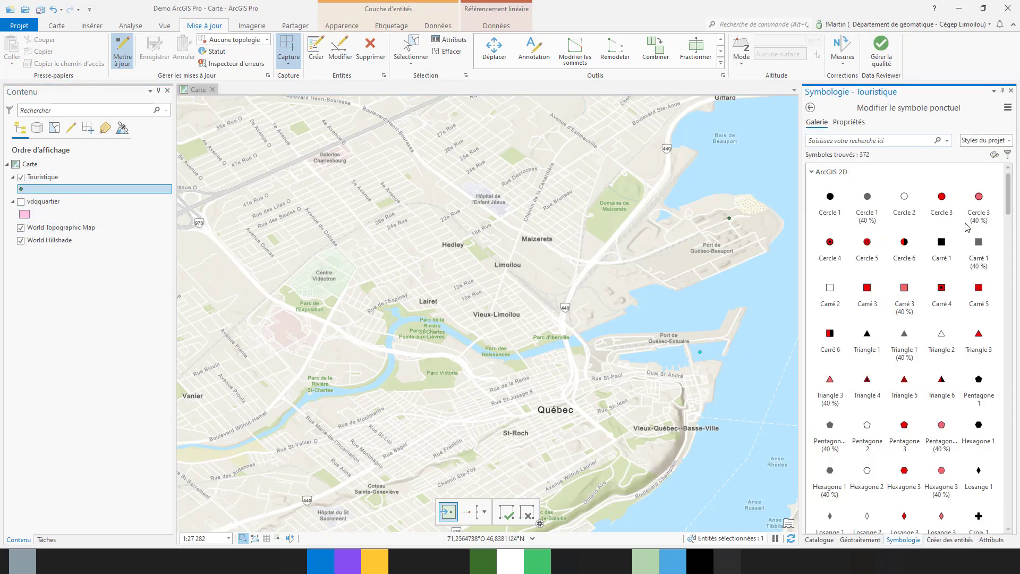
scroll(969, 209, "down", 7)
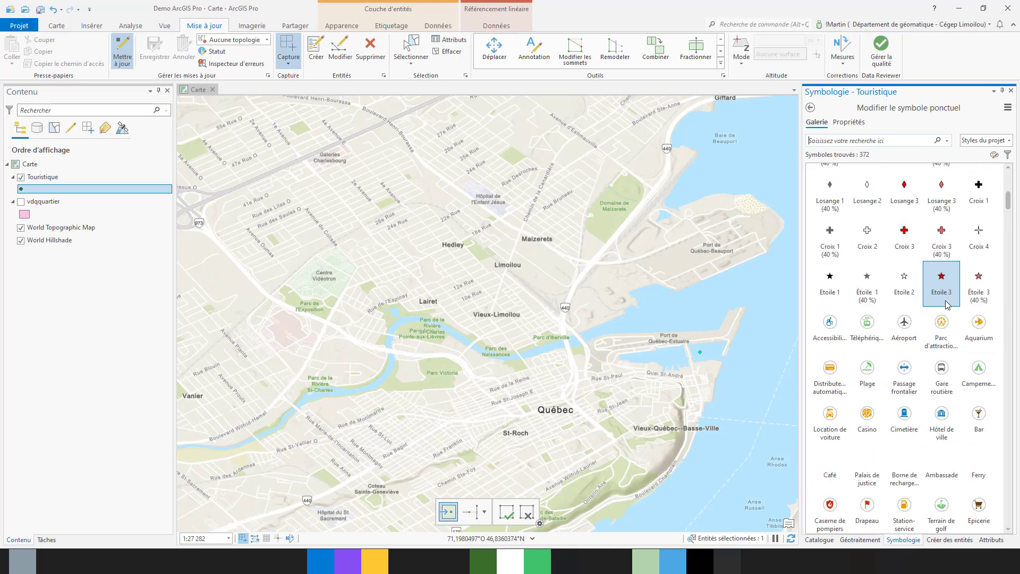
scroll(963, 393, "down", 5)
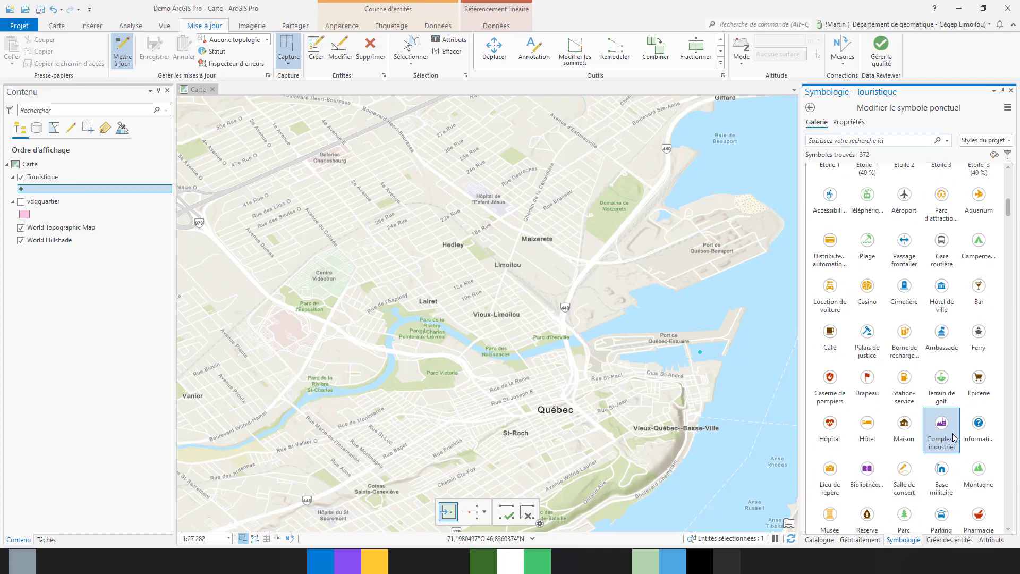
left_click(979, 350)
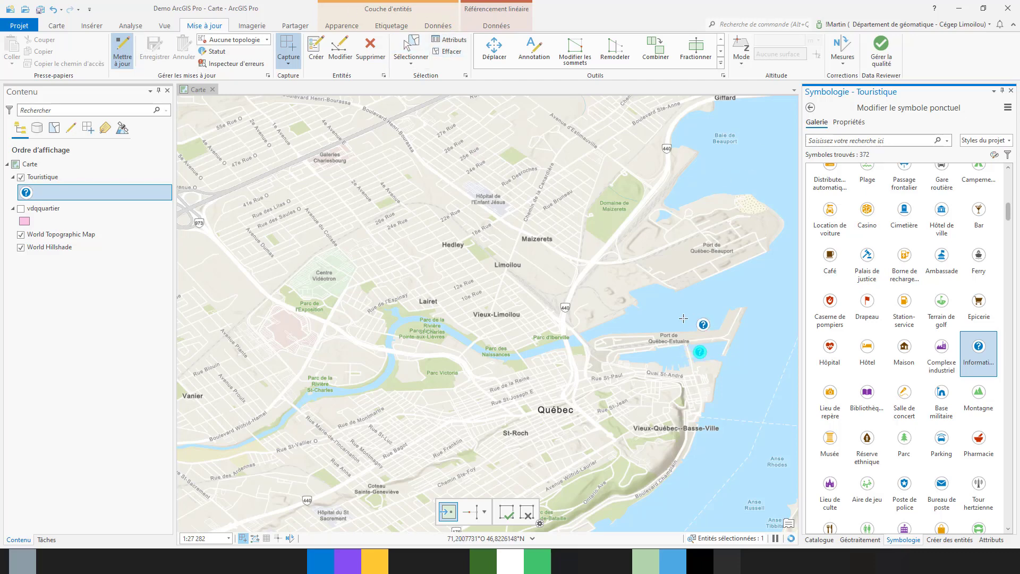
Clear the feature selection and change the Touristique point symbol to the red Cercle 3.
left_click(448, 51)
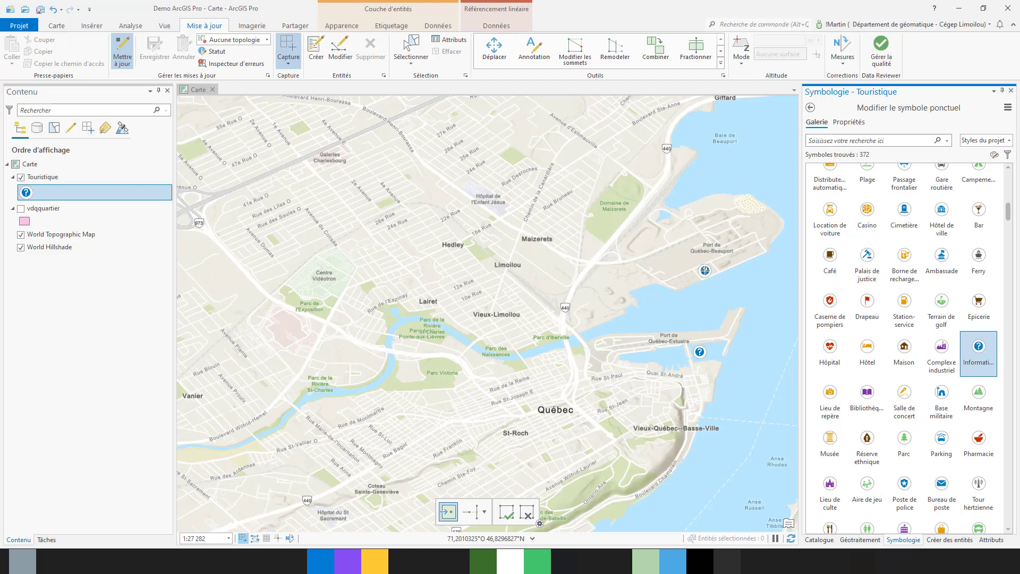
scroll(975, 263, "up", 5)
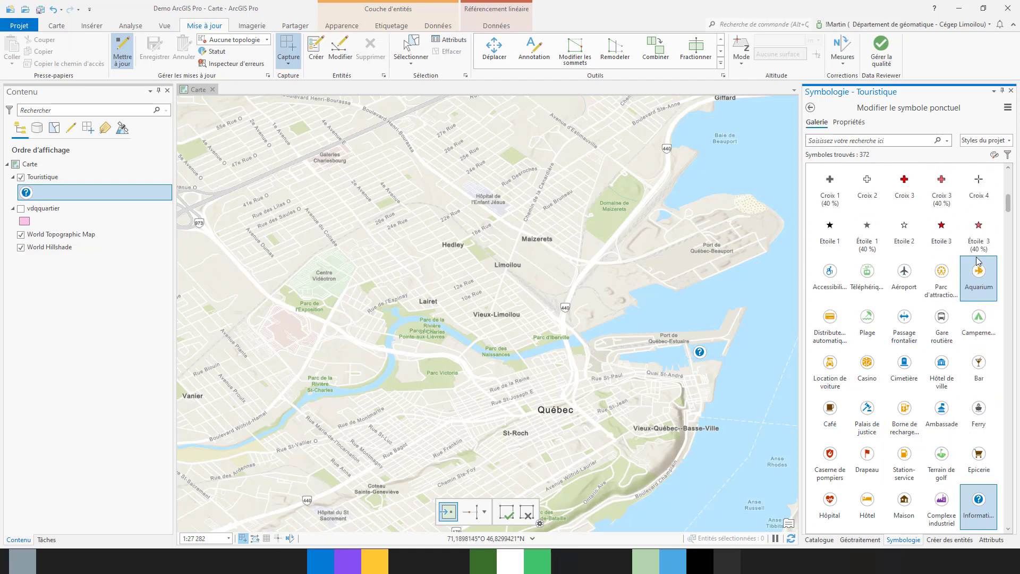
scroll(976, 263, "up", 3)
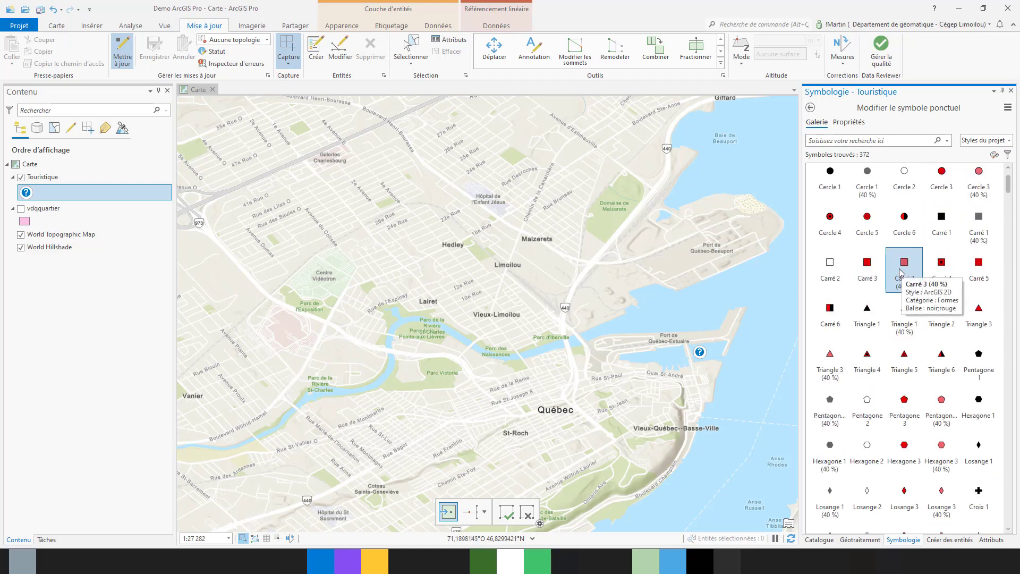
left_click(945, 196)
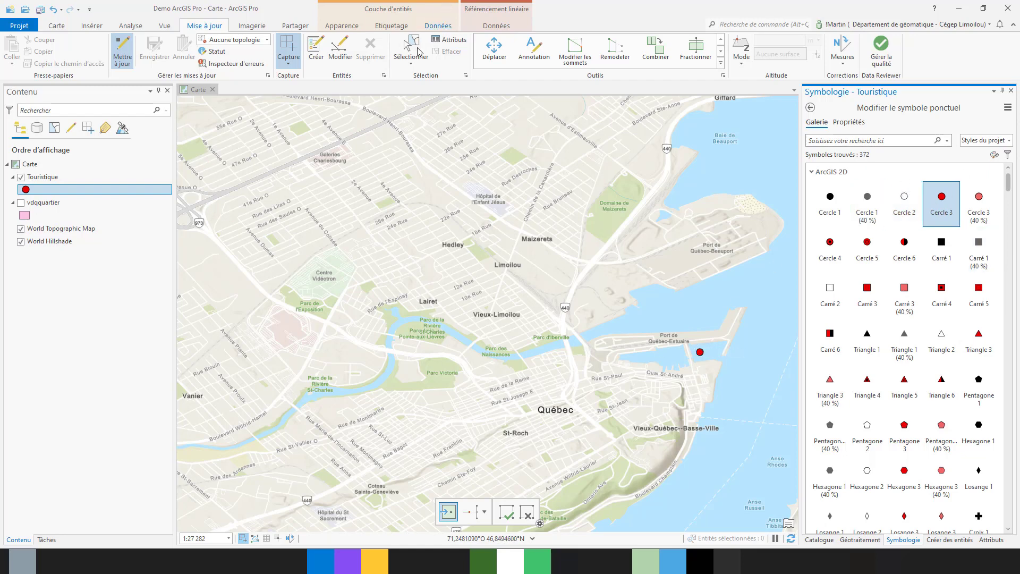
Inspect the port point's attributes with the Explorer tool, then close its pop-up window.
left_click(56, 25)
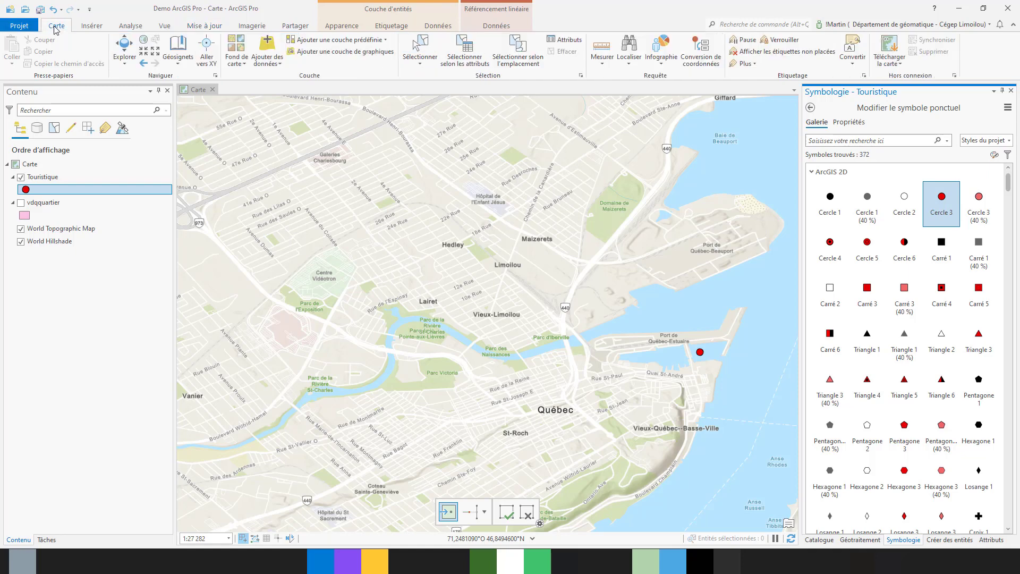
left_click(121, 45)
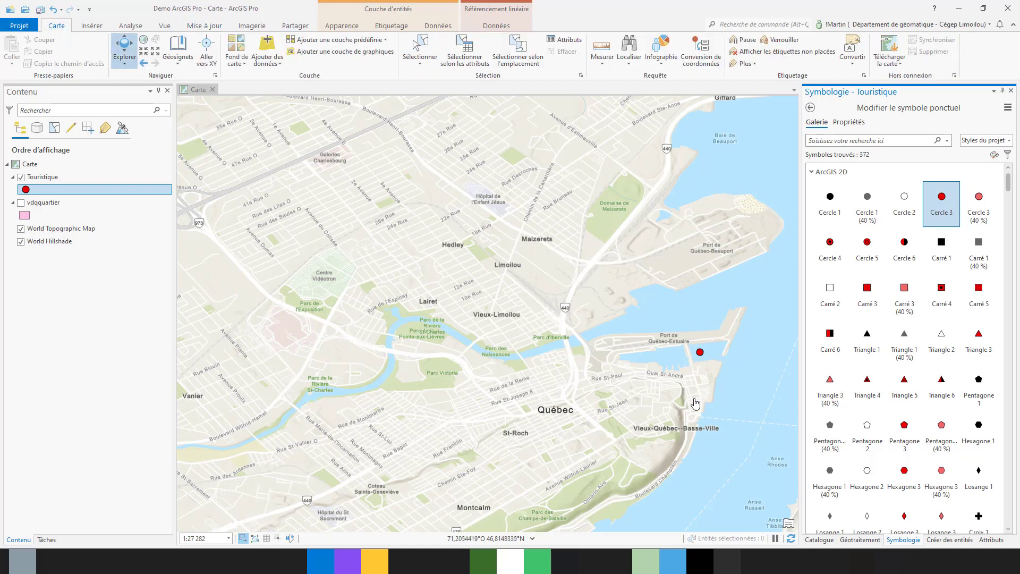
left_click(700, 353)
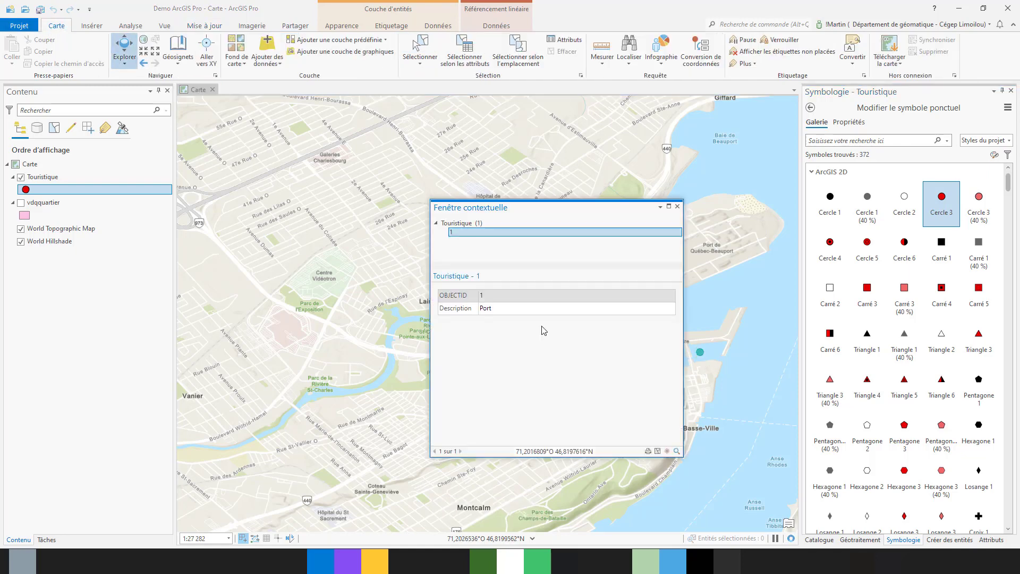
left_click(678, 207)
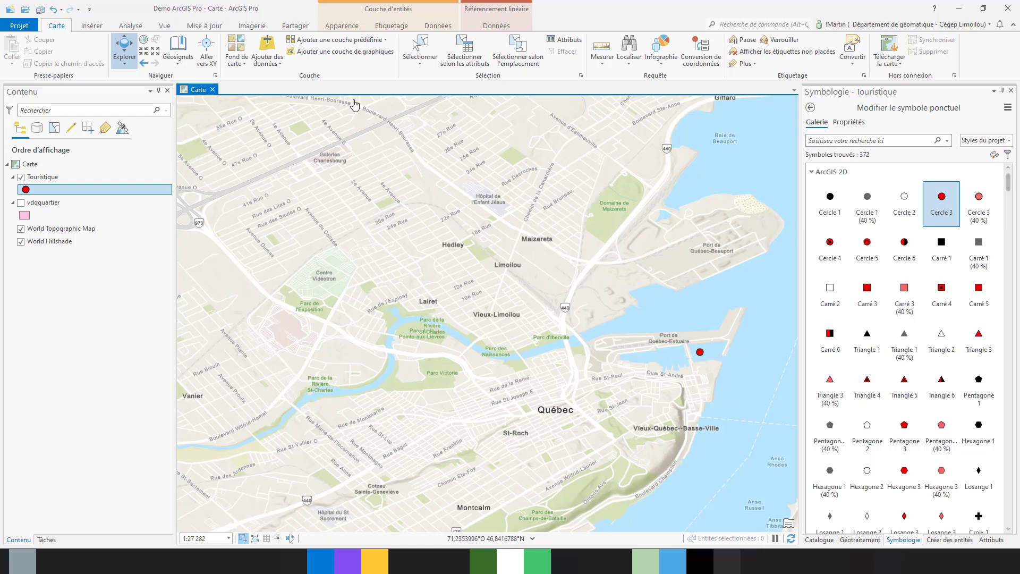
Turn off editing and open the field design view of the Touristique layer.
left_click(194, 26)
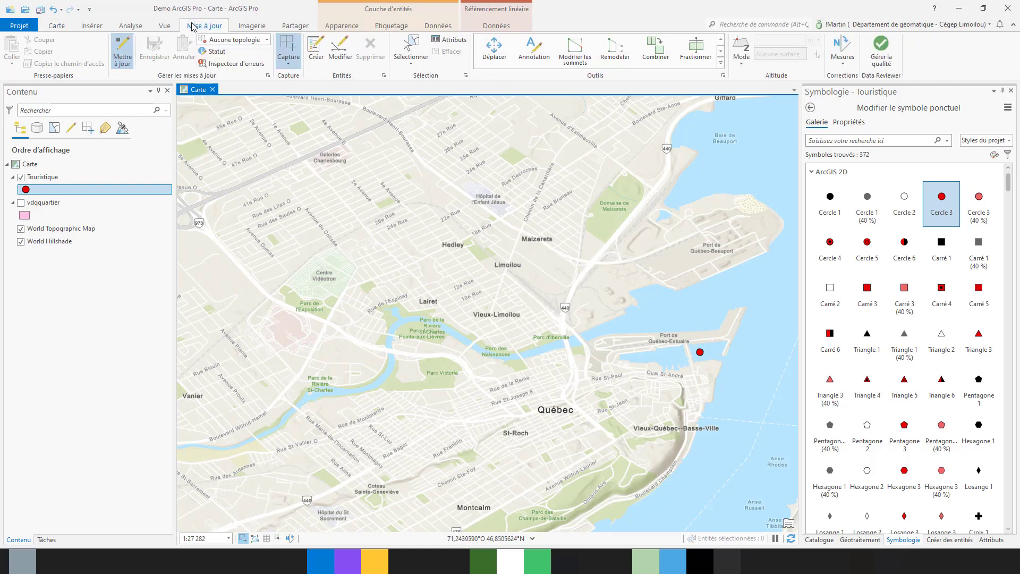
left_click(122, 51)
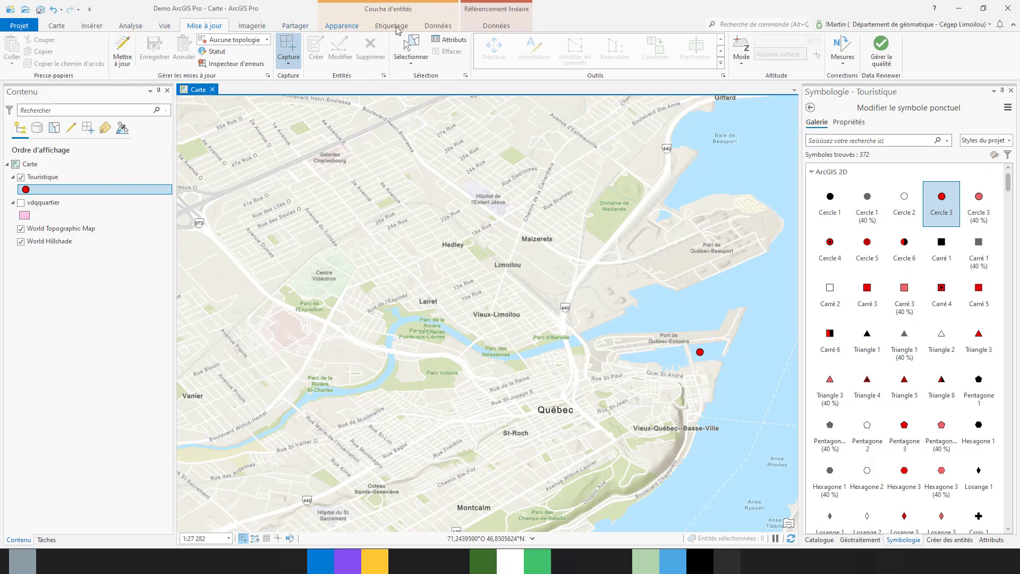
left_click(438, 25)
left_click(275, 50)
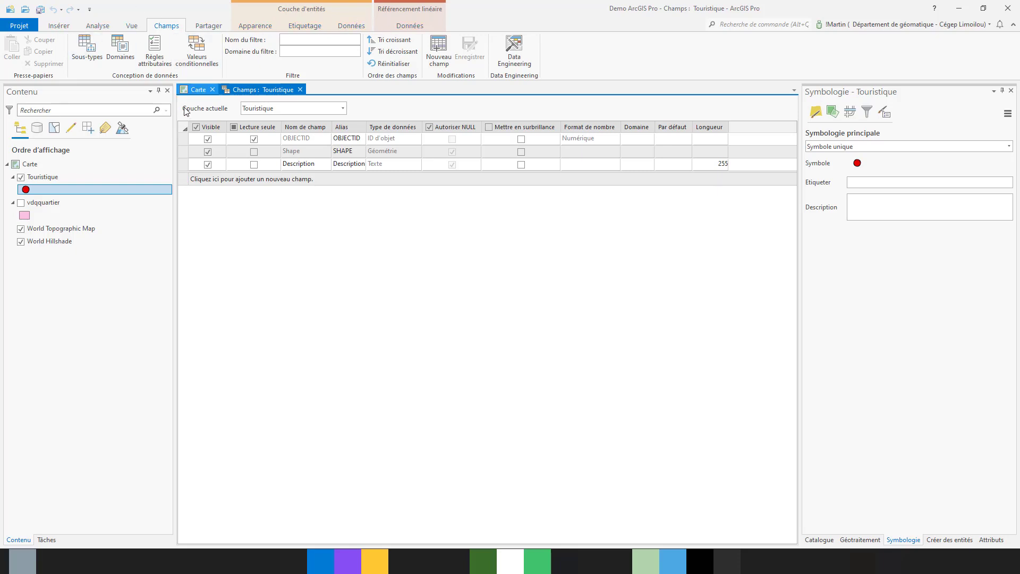
Return to the map and check the editing status of the session.
left_click(199, 89)
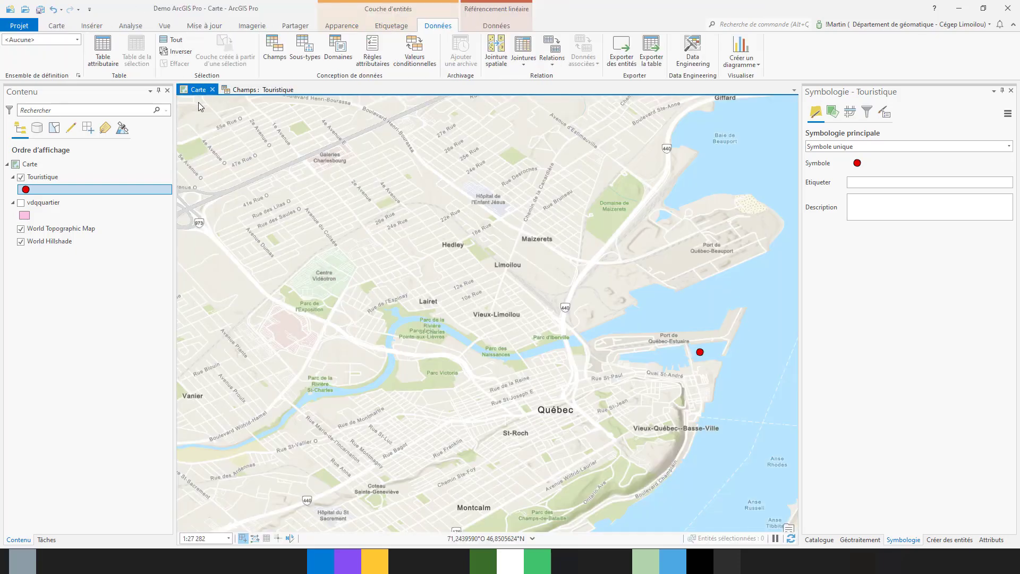
left_click(206, 27)
left_click(122, 51)
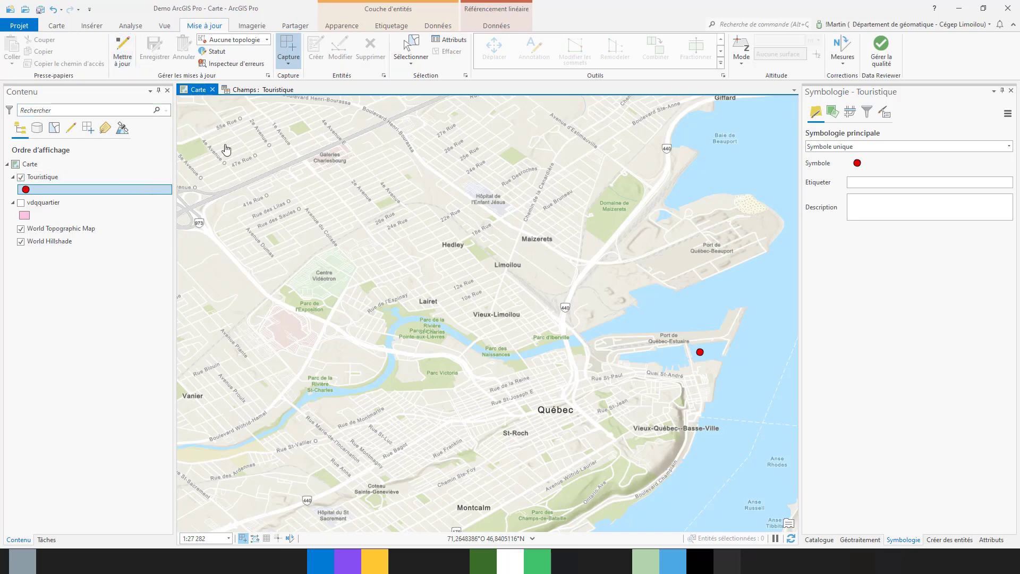
left_click(257, 90)
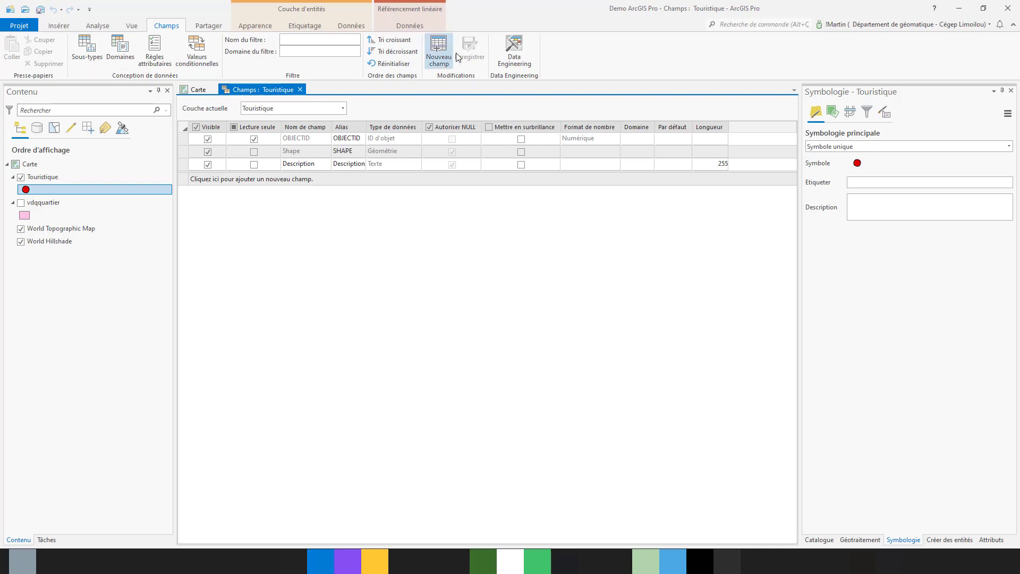
left_click(437, 59)
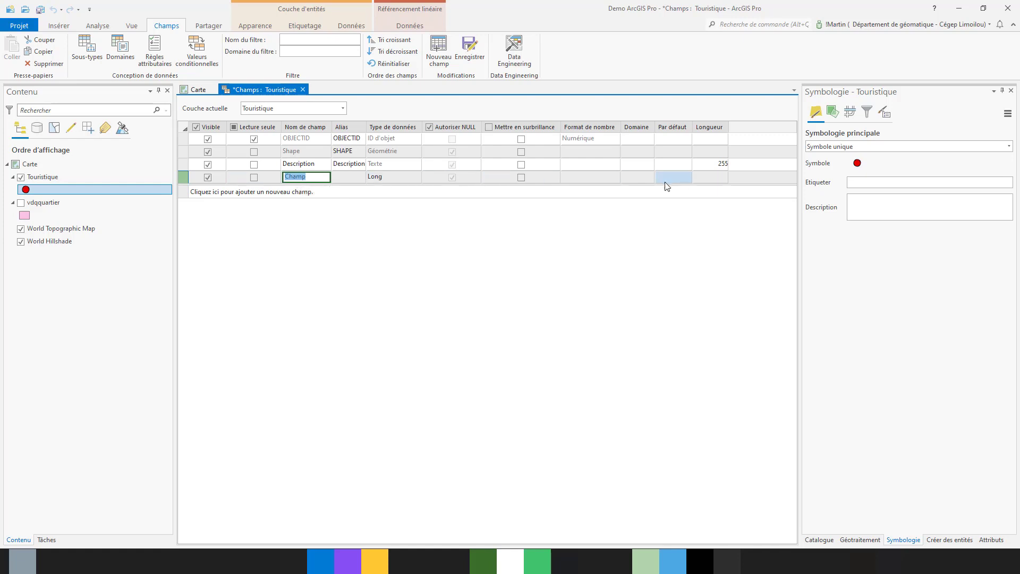
left_click(181, 178)
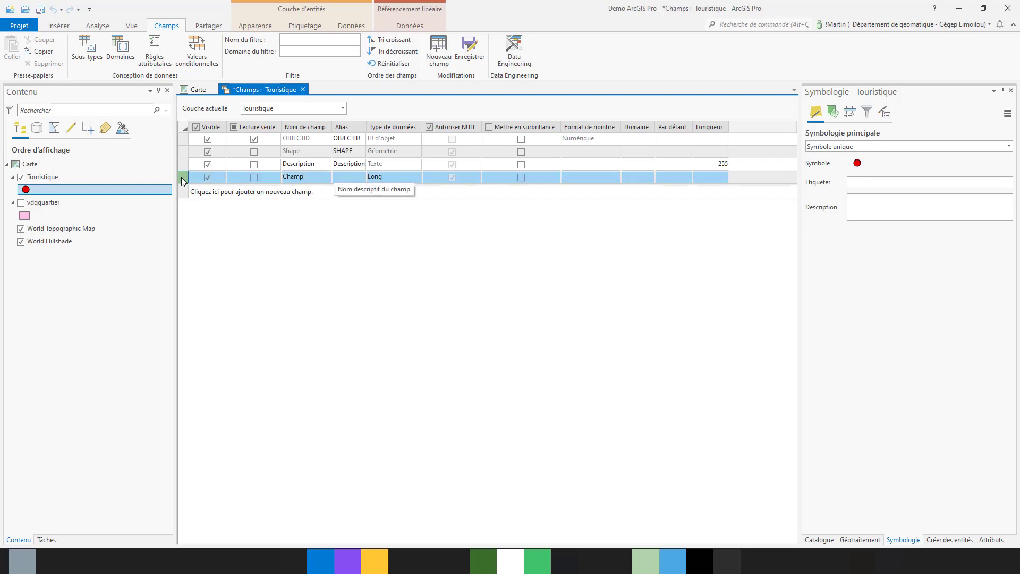
key("Delete")
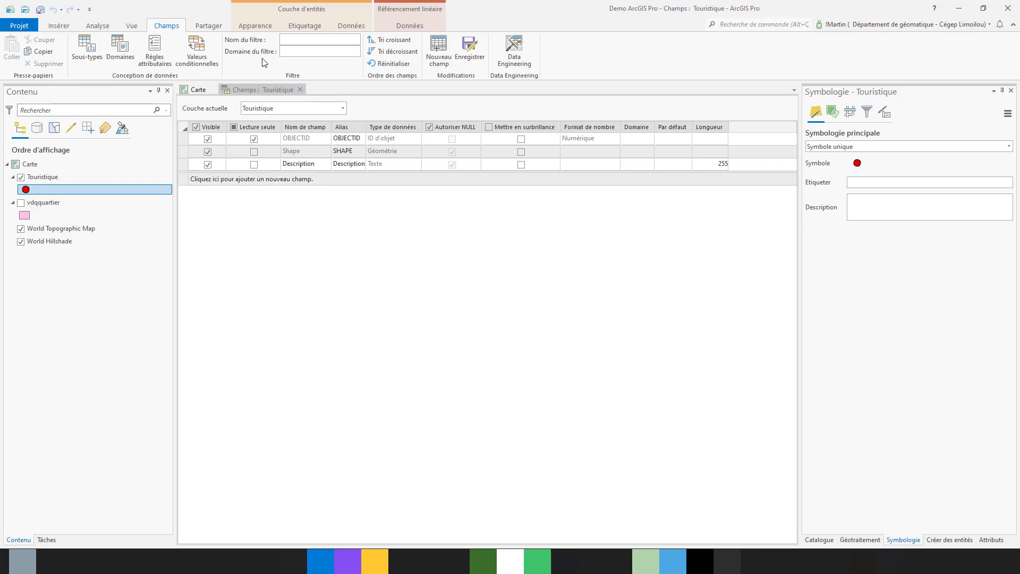
left_click(461, 45)
left_click(198, 89)
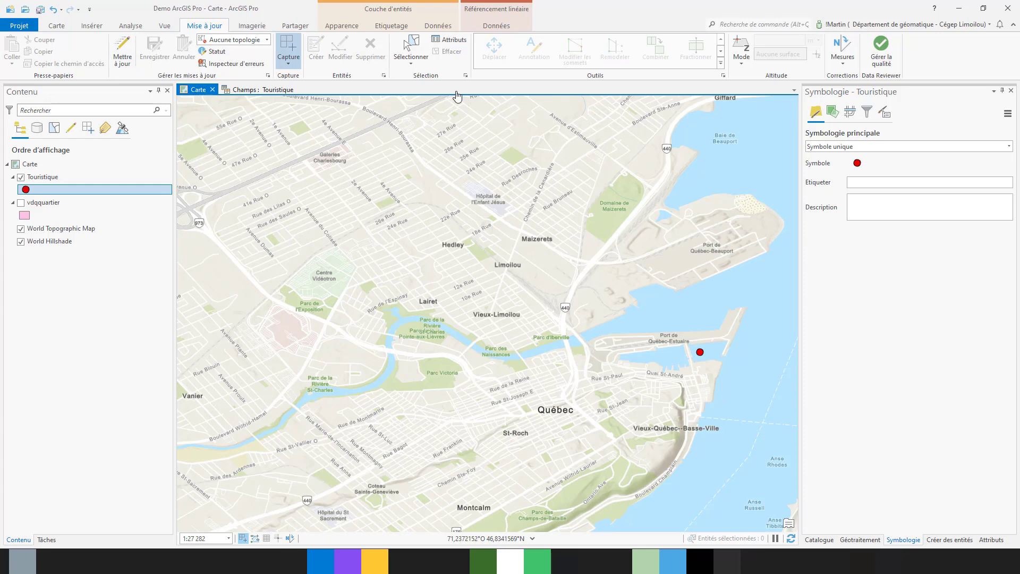
Add a Texte field named Desc2 in the Touristique layer's field design, save it and close the field view.
left_click(438, 26)
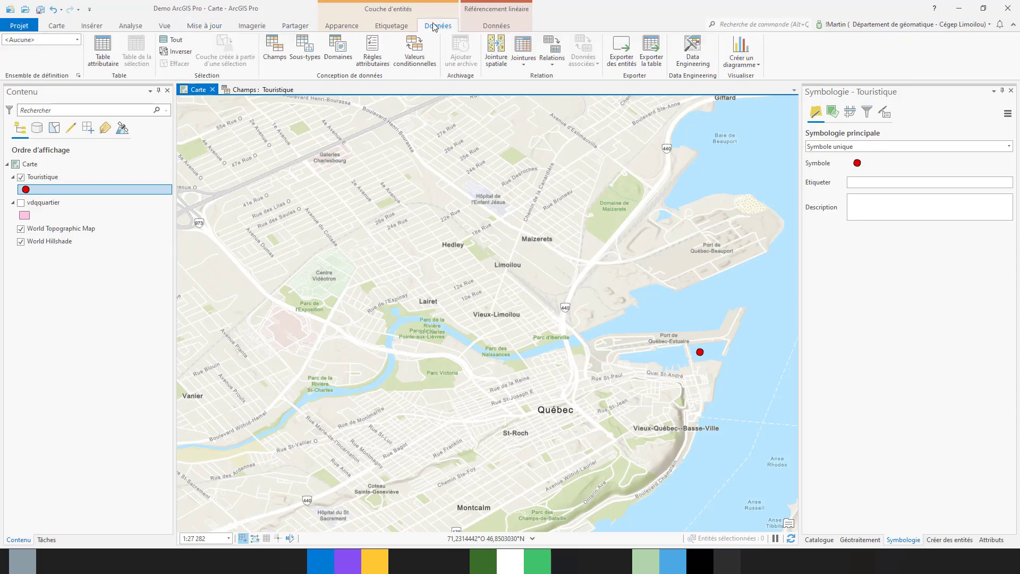
left_click(275, 54)
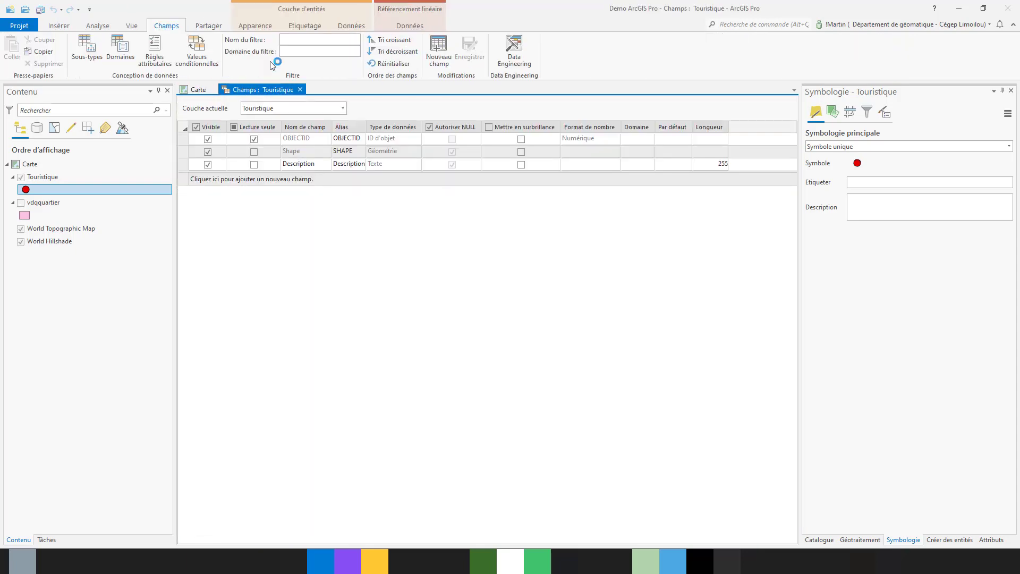
left_click(302, 166)
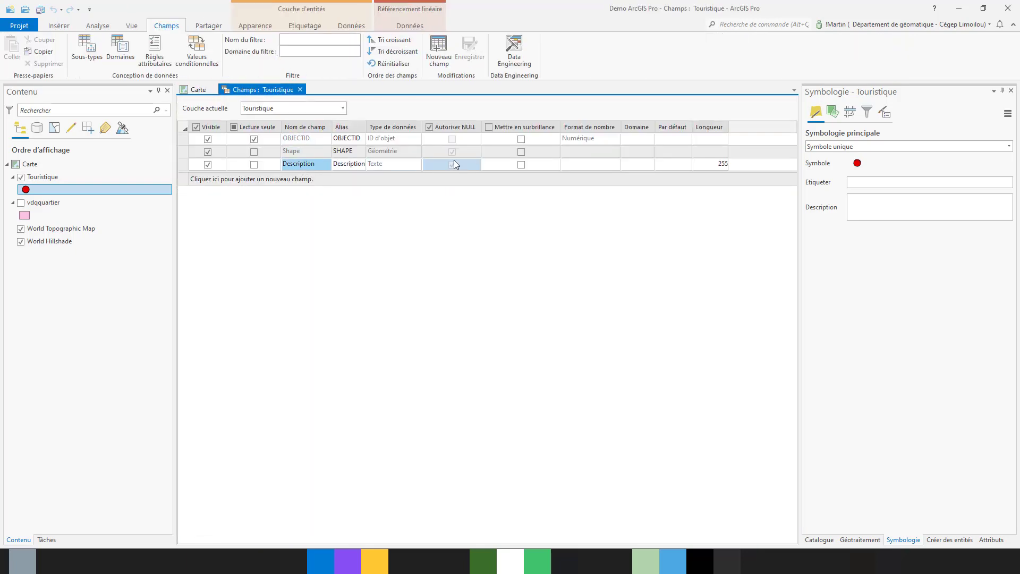
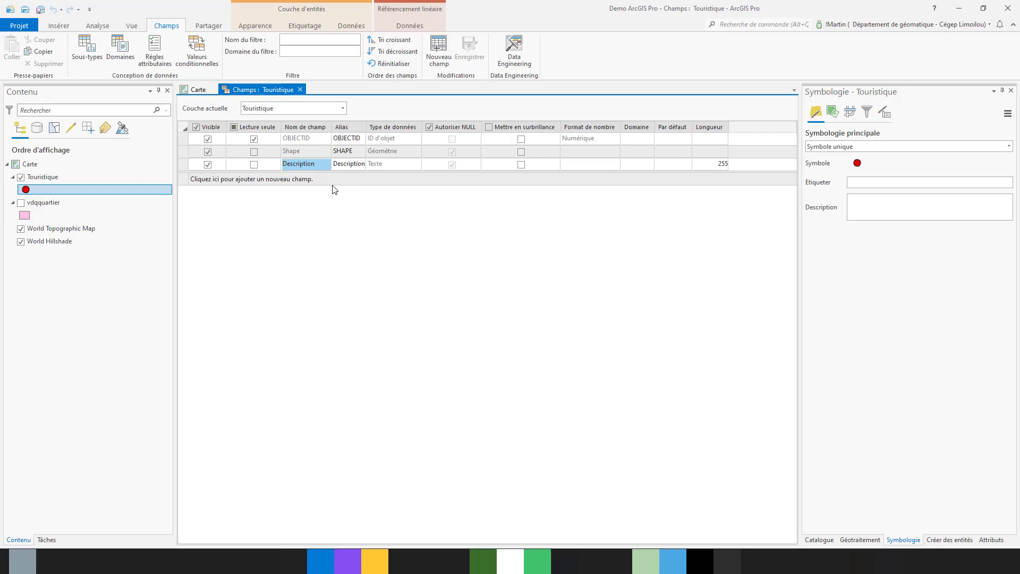
left_click(225, 179)
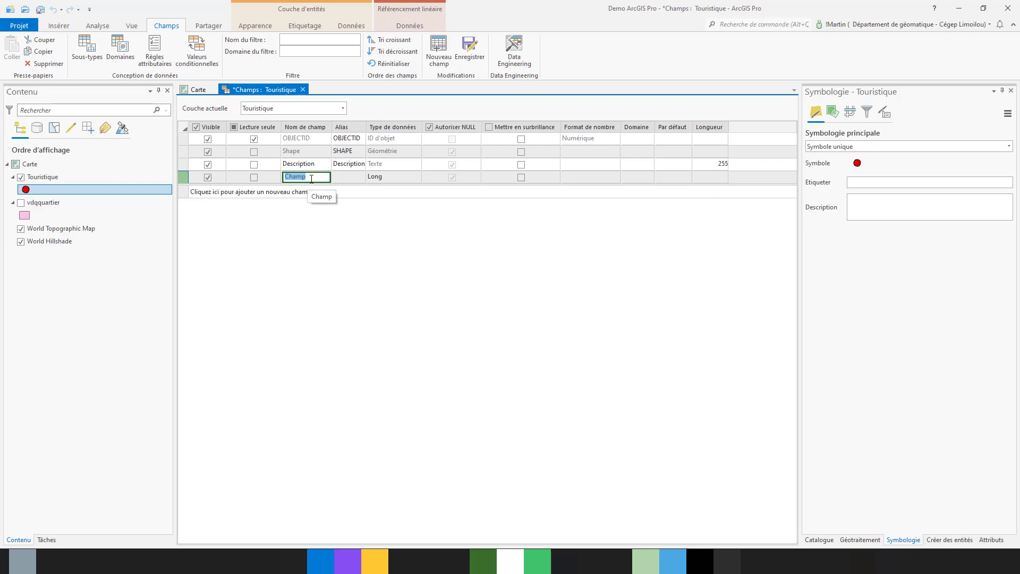
type("Des")
key("Tab")
key("Tab")
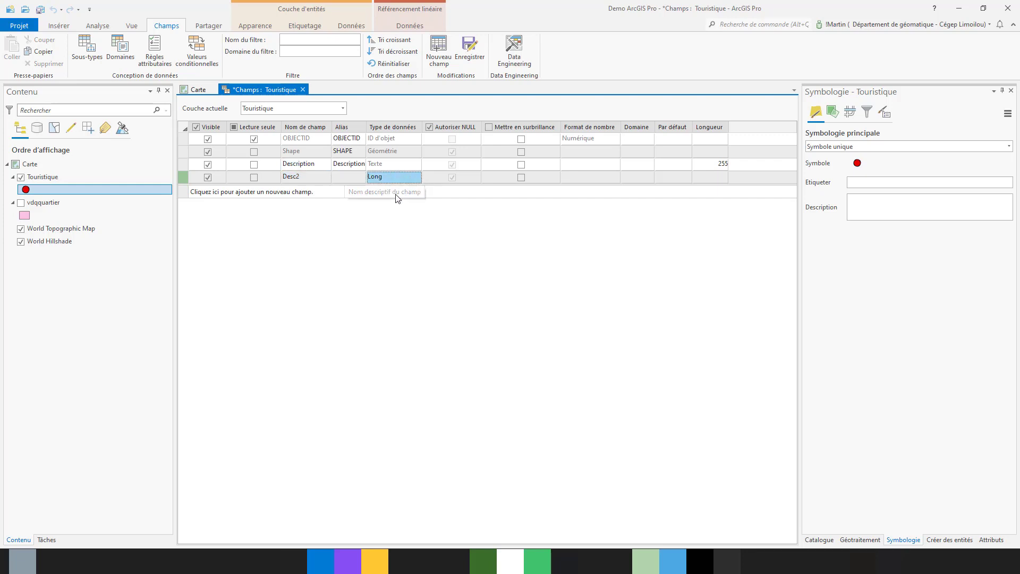
left_click(393, 178)
left_click(385, 240)
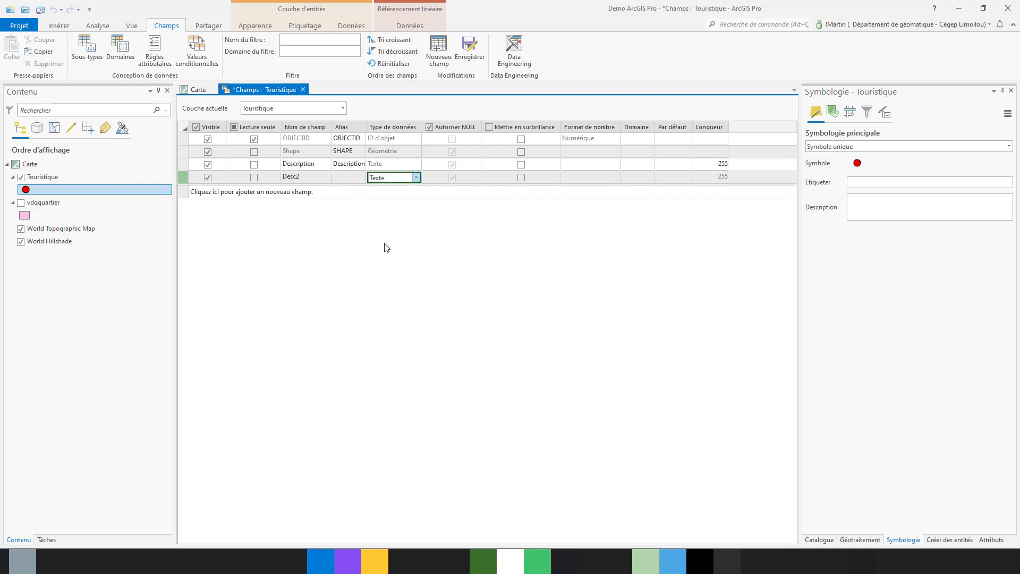
left_click(468, 48)
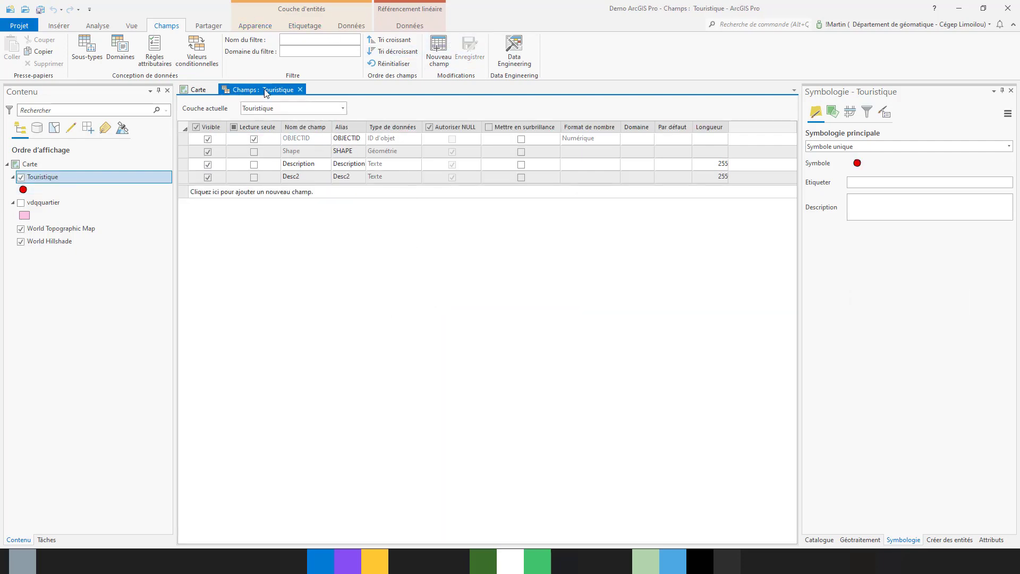
left_click(300, 90)
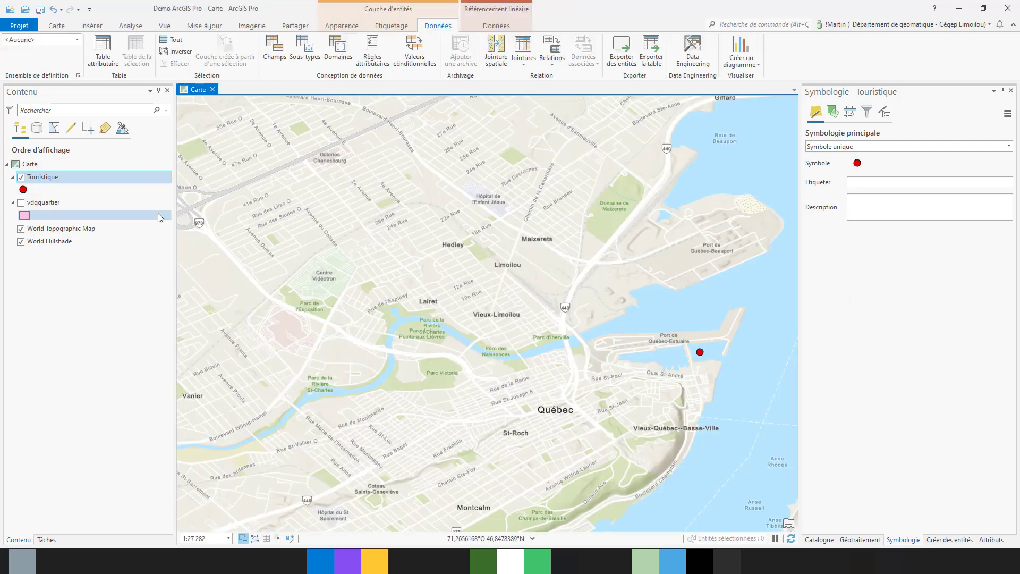
Open the attribute table of the Touristique layer and turn on editing.
right_click(53, 181)
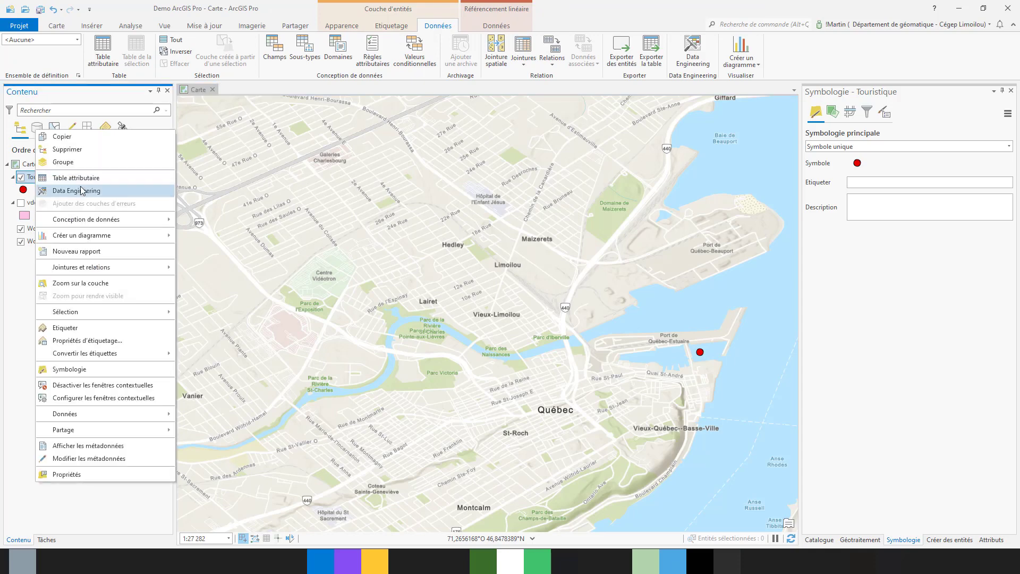
key("Return")
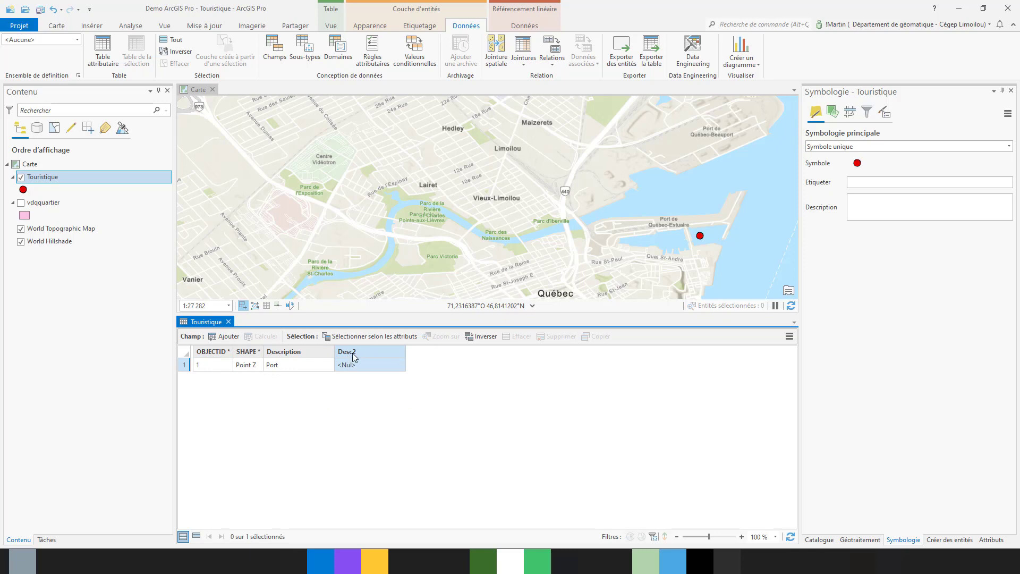
right_click(354, 353)
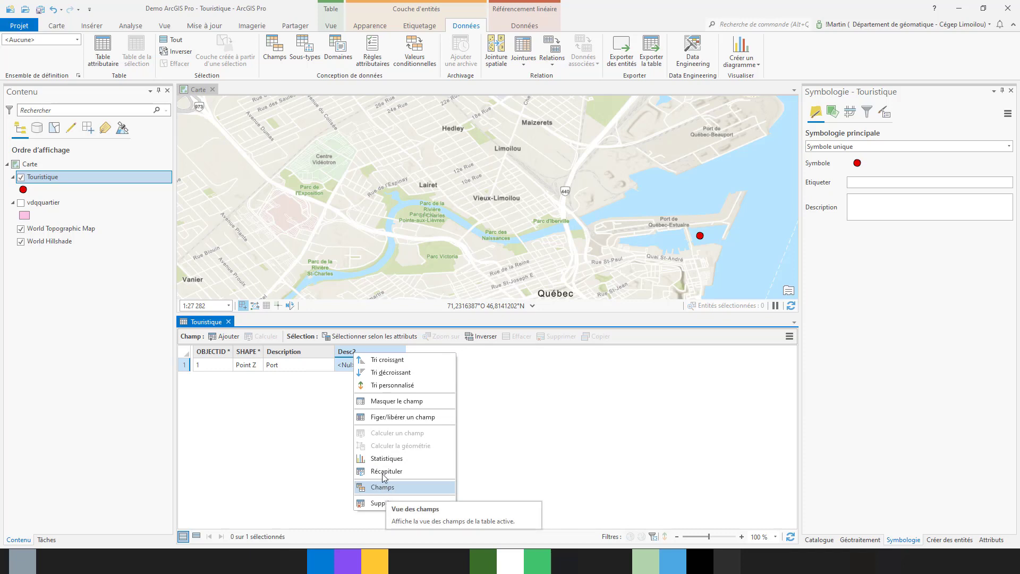
left_click(546, 455)
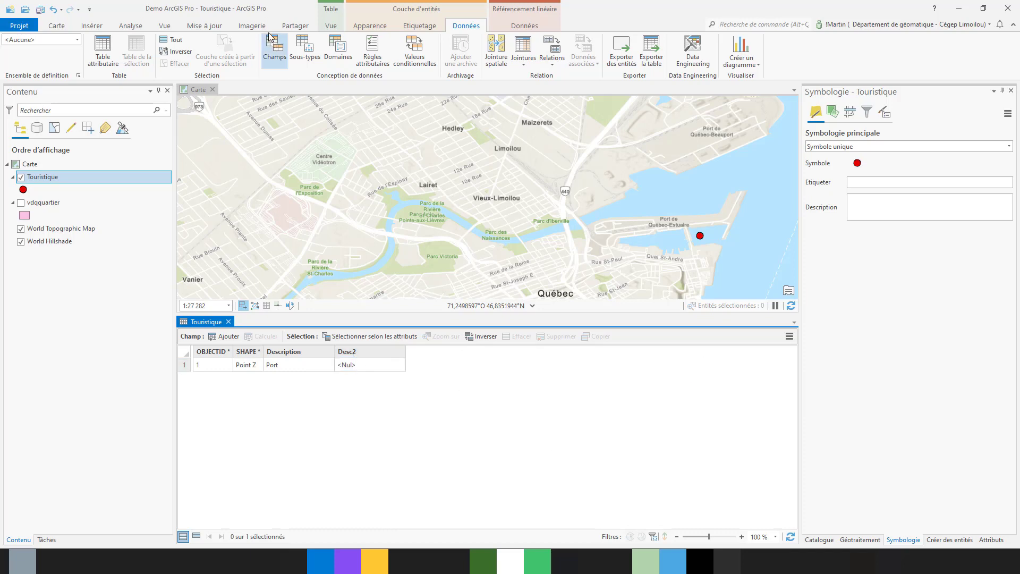
left_click(204, 27)
left_click(122, 50)
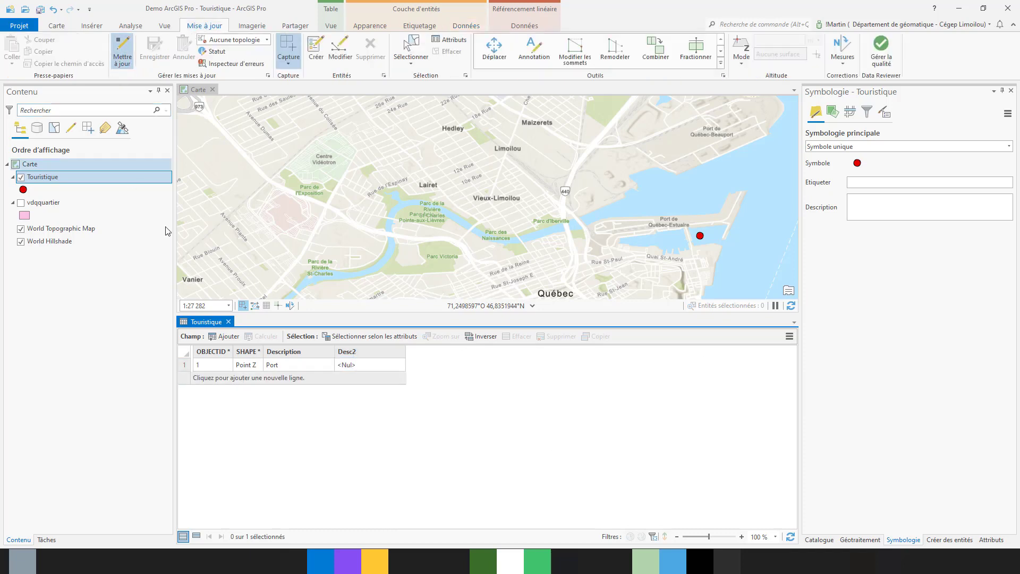
Calculate the Desc2 field with the Python 3 expression !Description!, apply it, then close the tool and the attribute table.
right_click(377, 352)
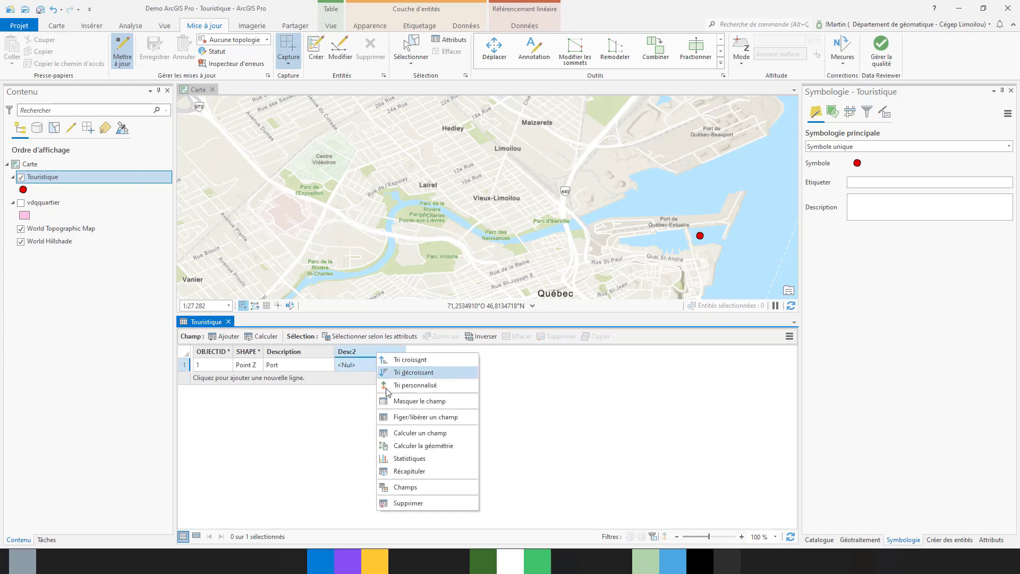
left_click(388, 434)
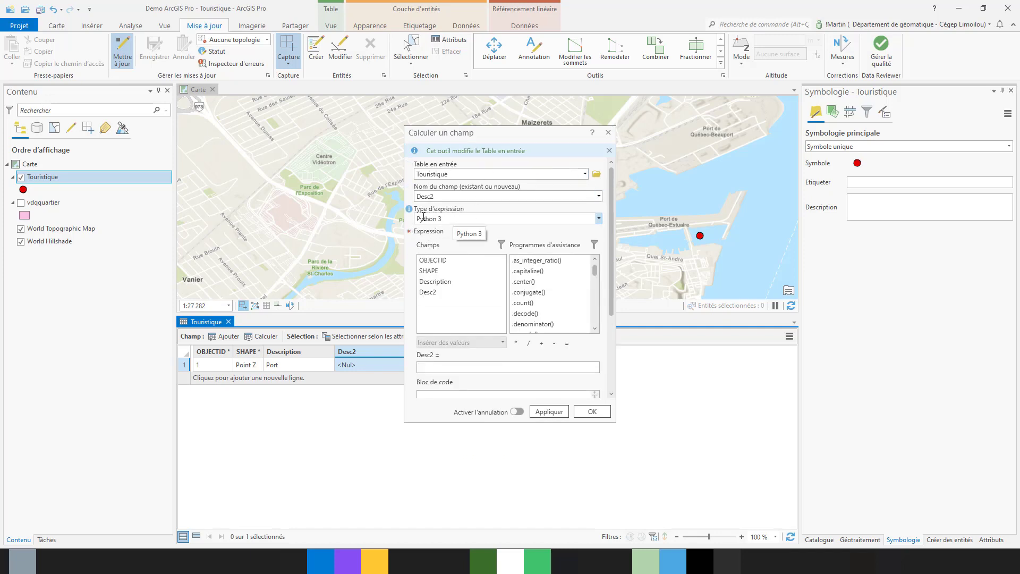
left_click(598, 218)
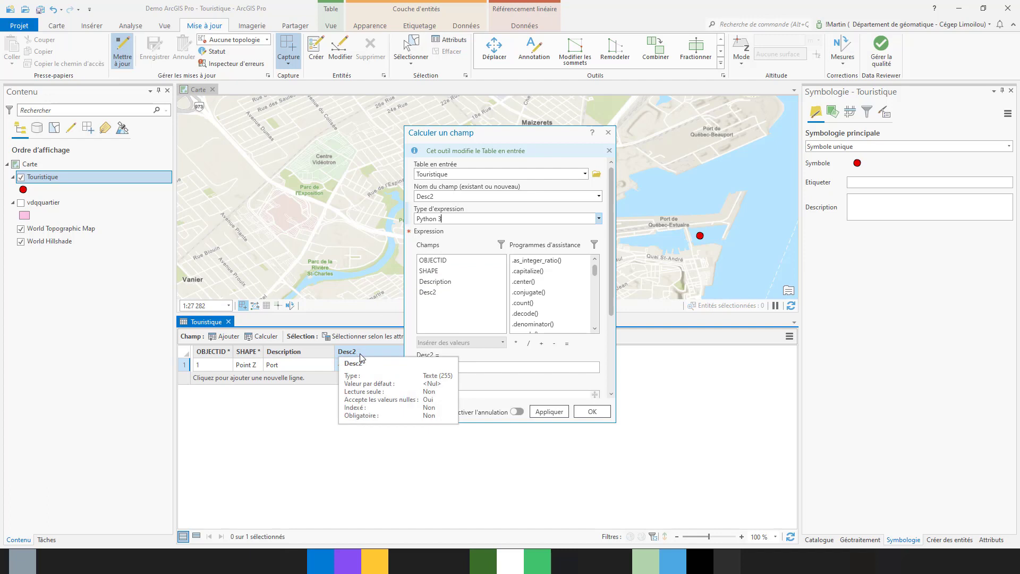
double_click(443, 282)
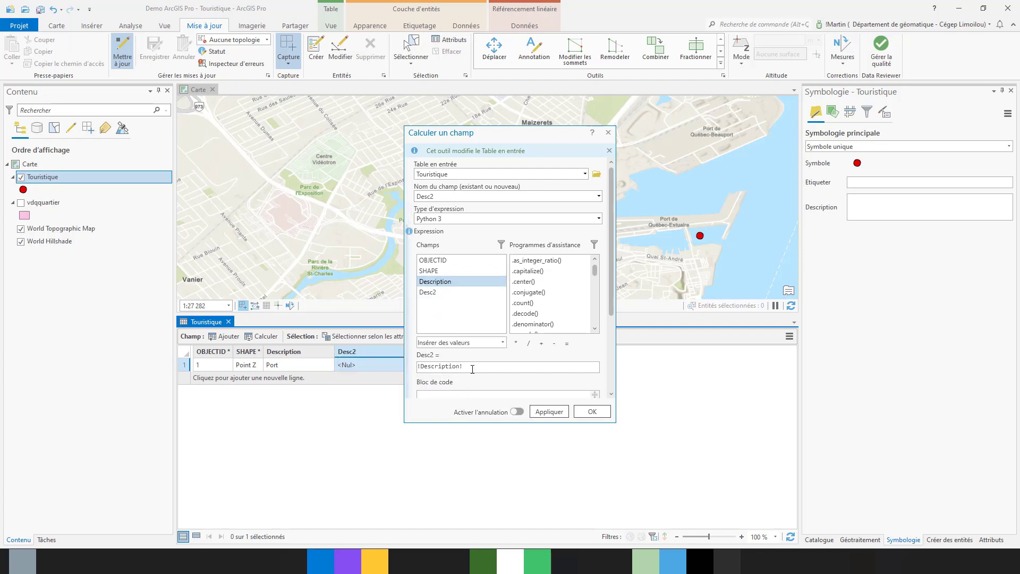
left_click_drag(607, 294, 604, 384)
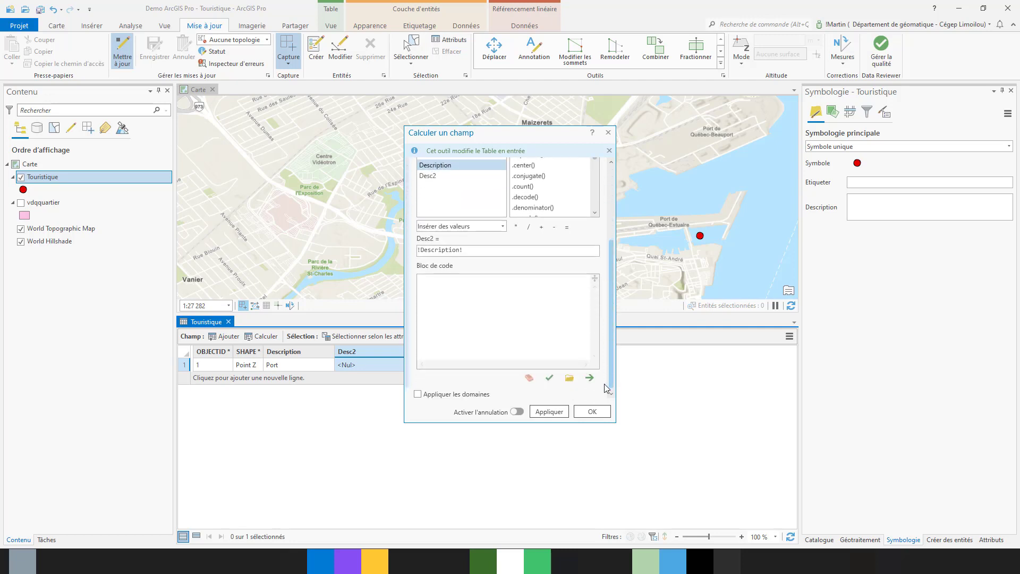
left_click(553, 412)
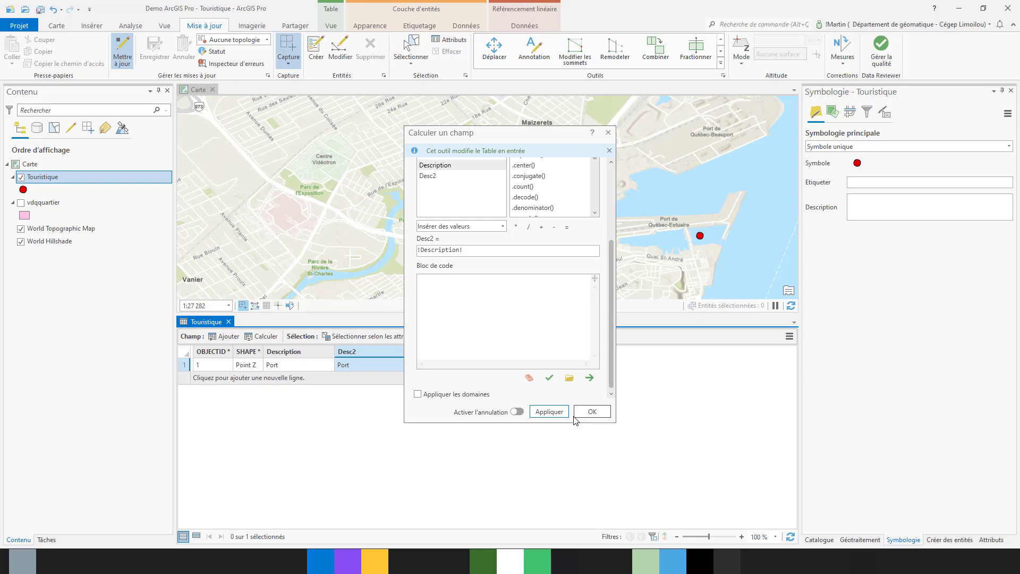
left_click(608, 133)
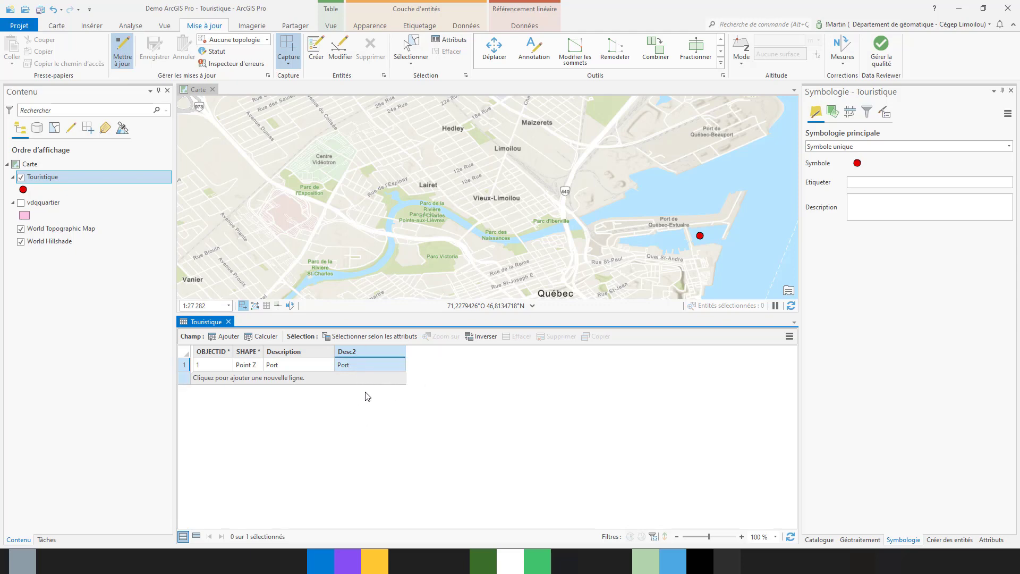
left_click(228, 322)
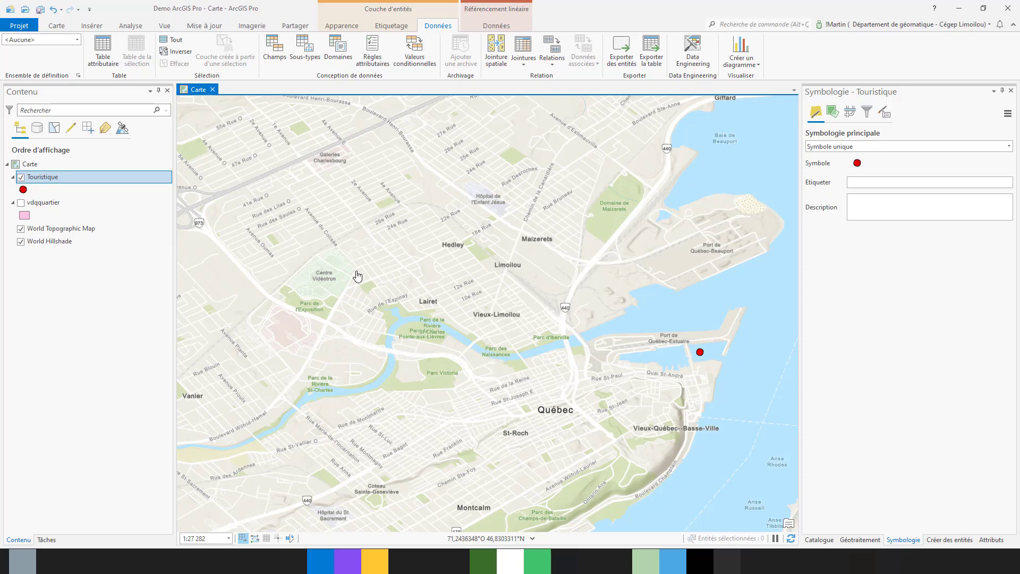
Display the vdqquartier layer and give its polygons the Contour noir (2 pts) symbol.
left_click_drag(446, 331, 420, 313)
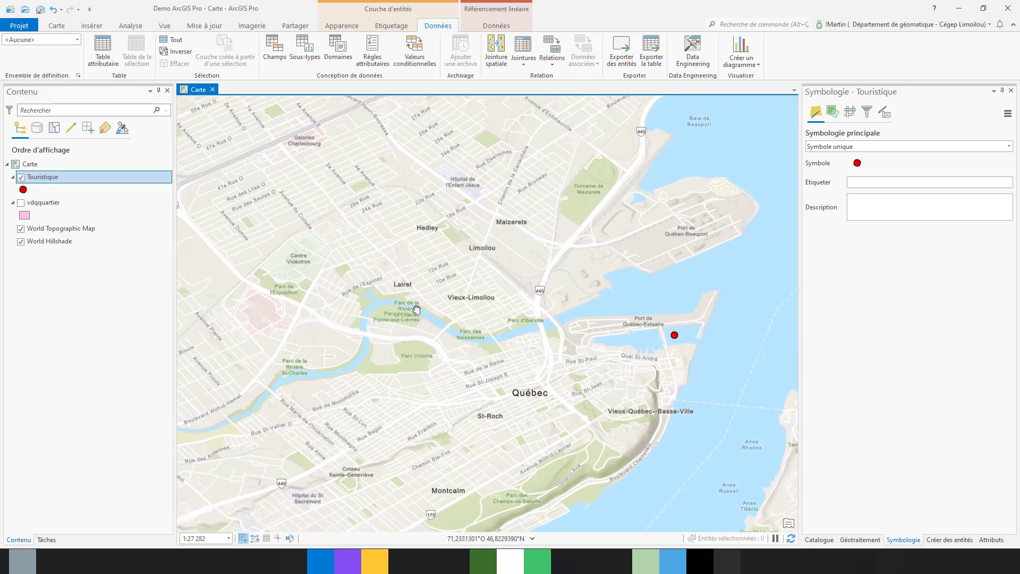
left_click(21, 203)
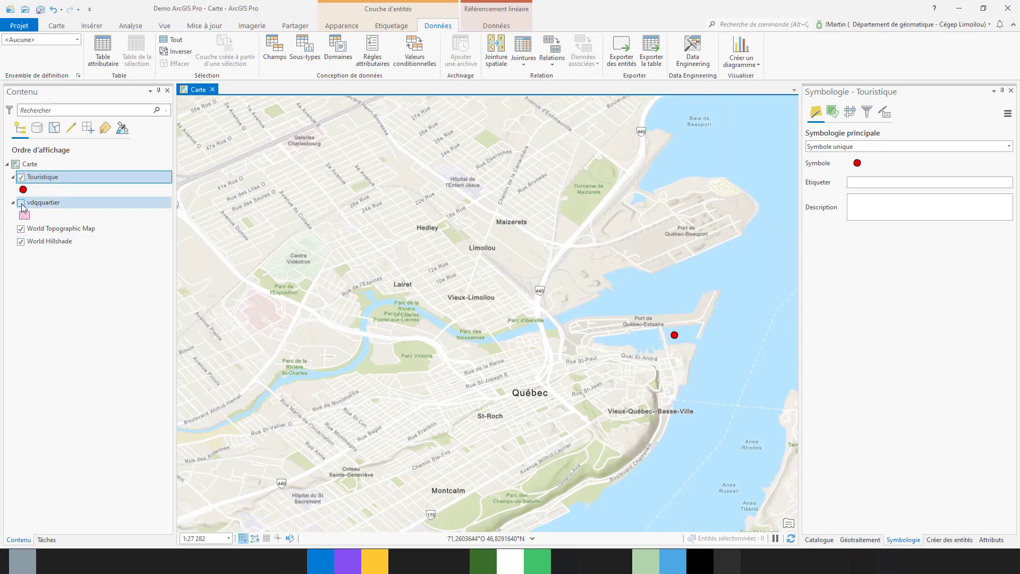
left_click(24, 215)
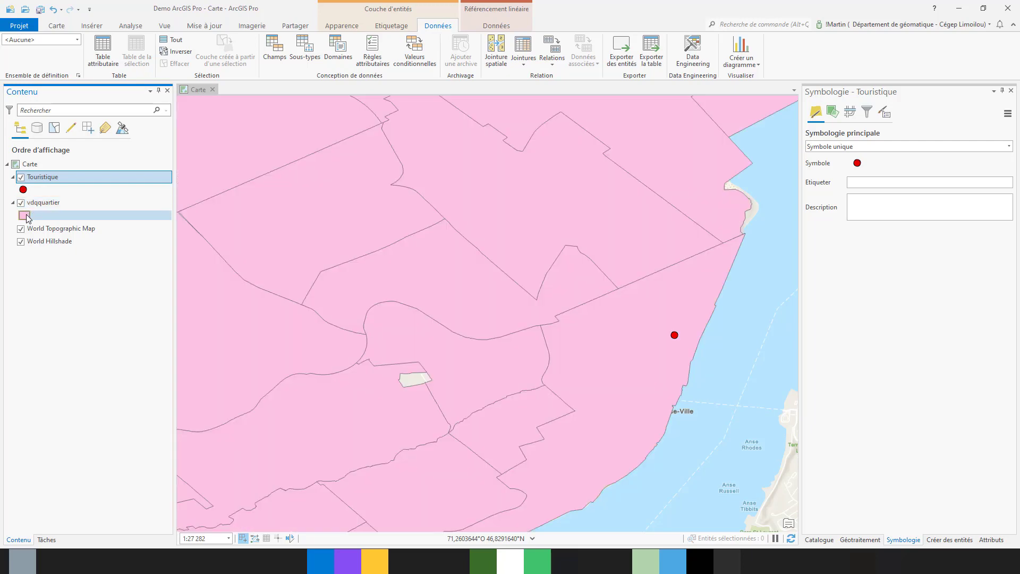
left_click(865, 202)
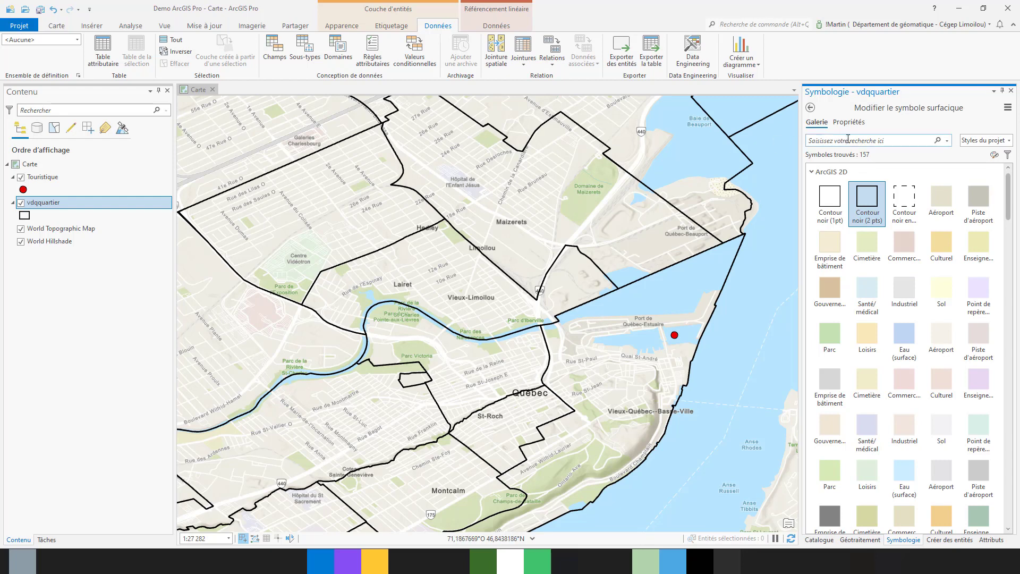
Change the outline colour of the vdqquartier polygon symbol to dark grey and apply it.
left_click(850, 122)
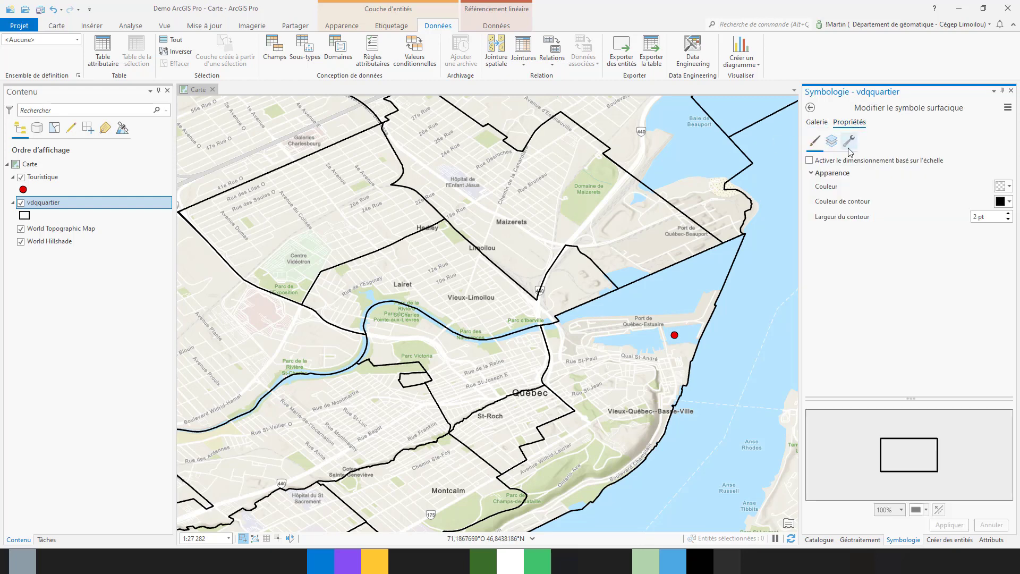
left_click(1005, 201)
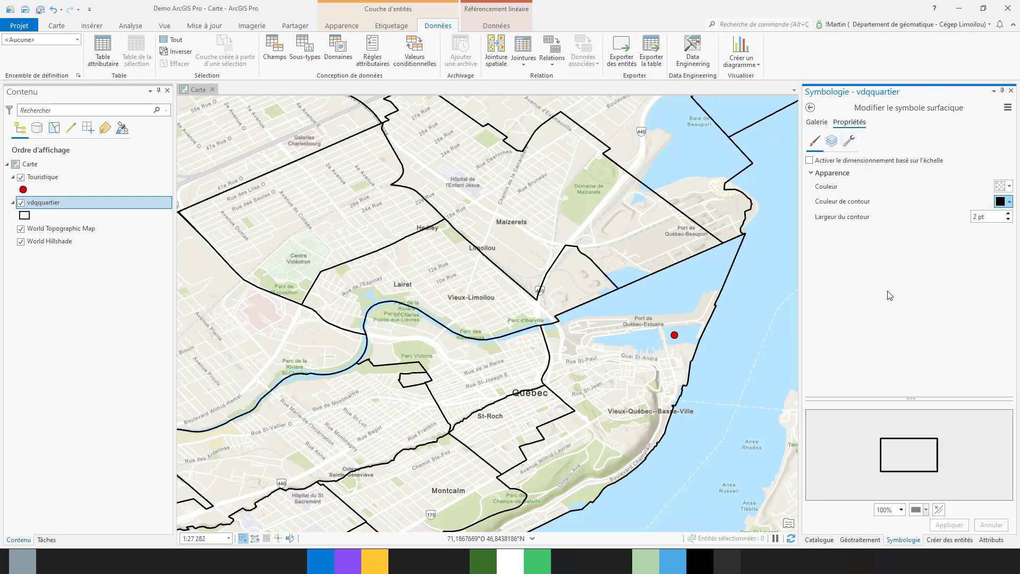
left_click(887, 292)
left_click(949, 524)
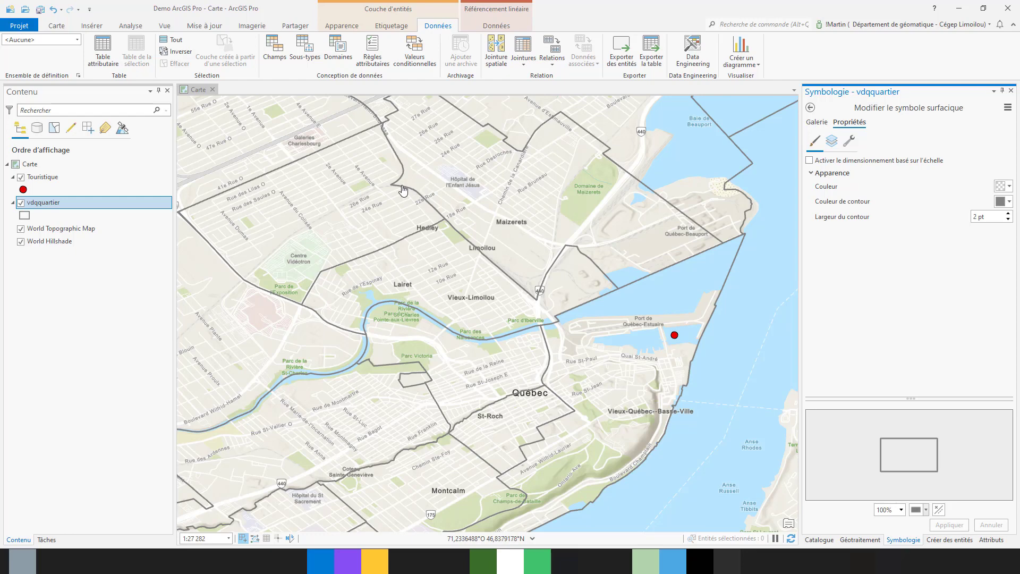
Save the project and set up sharing the map as a web layer named DemoPro with summary Demo ArcGIS Pro and tag Demo.
left_click(41, 10)
left_click(294, 26)
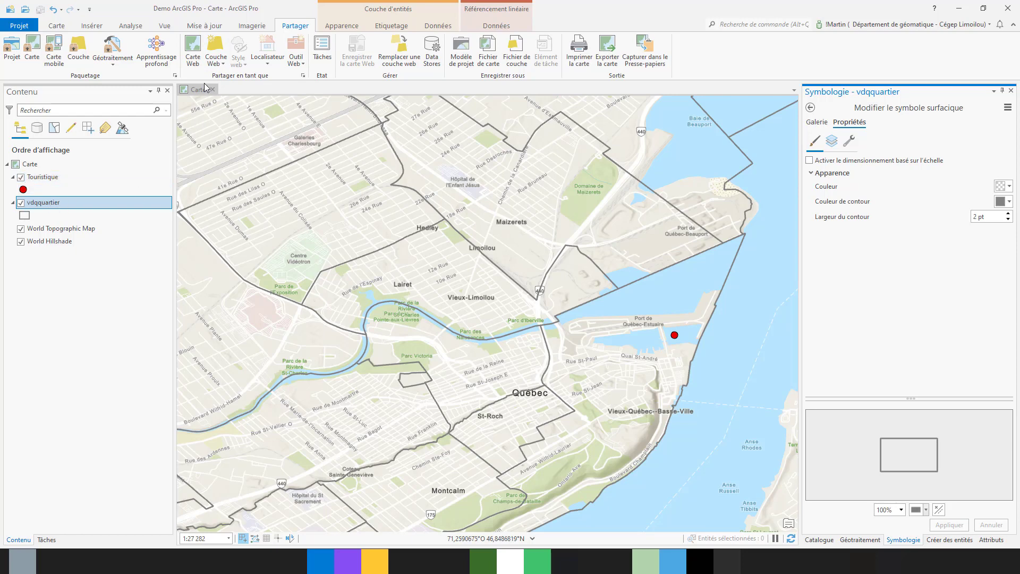
left_click(215, 47)
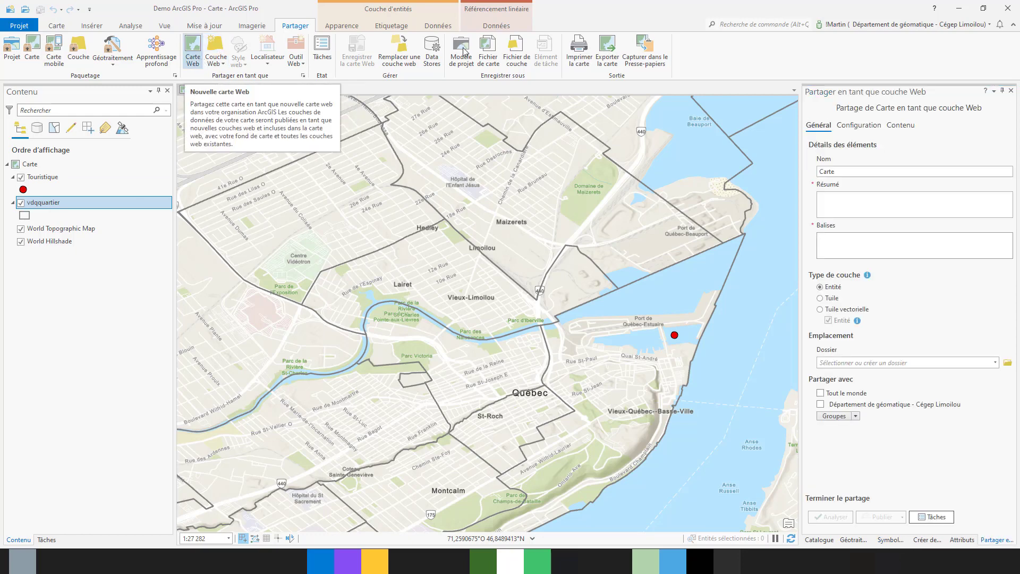
left_click(875, 174)
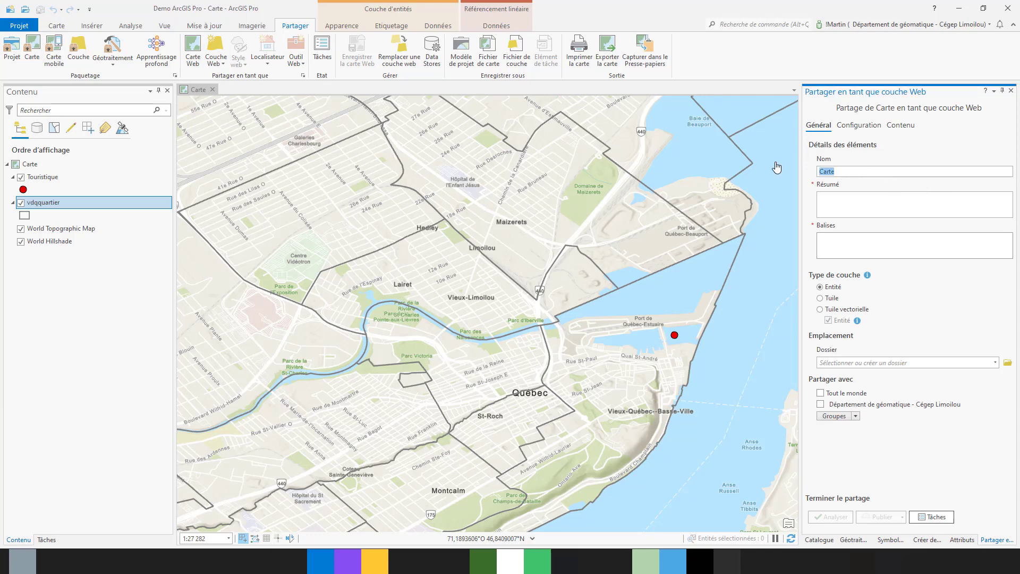
type("Demo ArcGIS Pro")
left_click(875, 248)
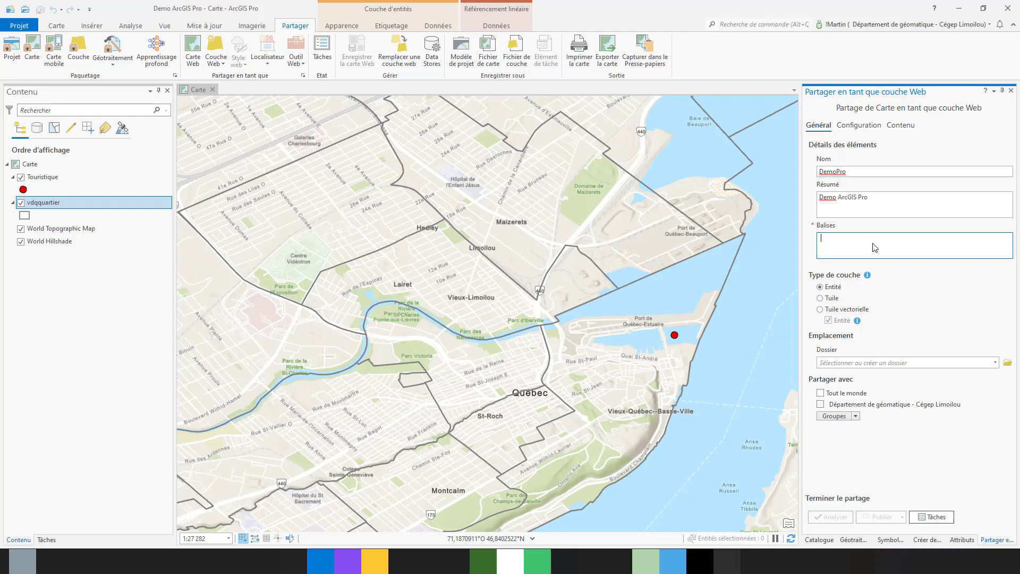
type("D")
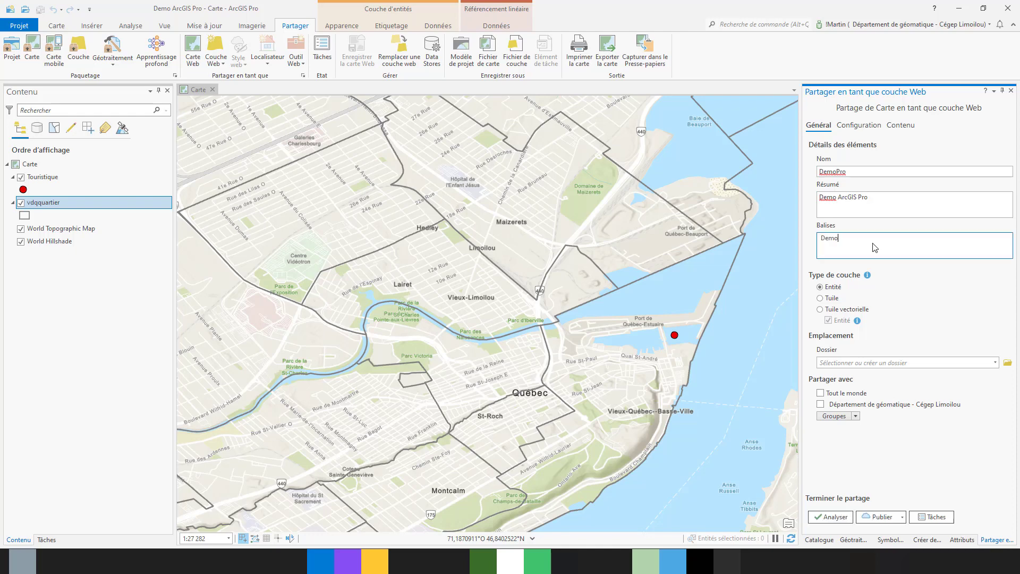
type("emo")
key("Return")
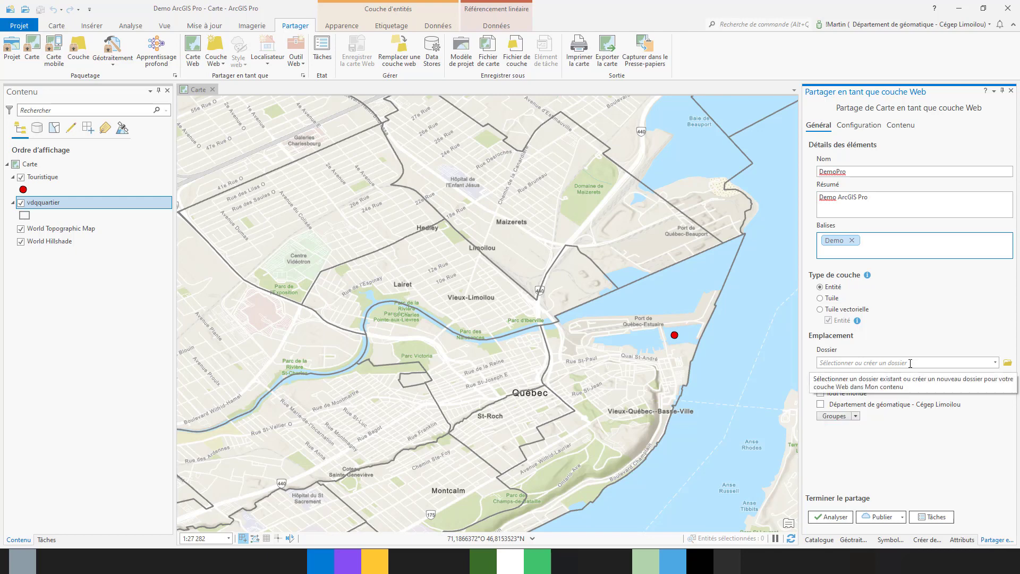
Review the feature properties in the web layer configuration and the layers included in its content.
left_click(873, 126)
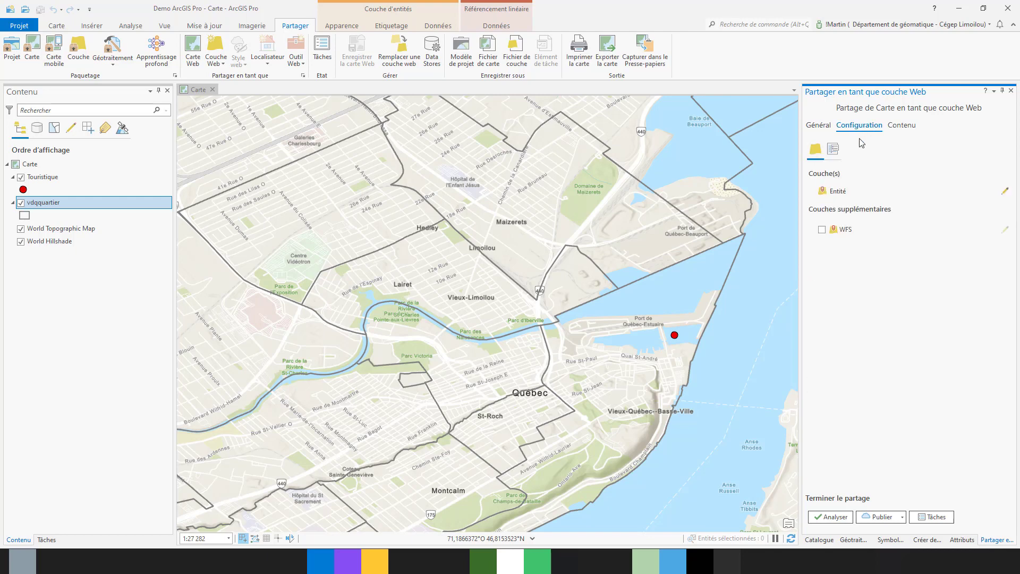
left_click(1005, 190)
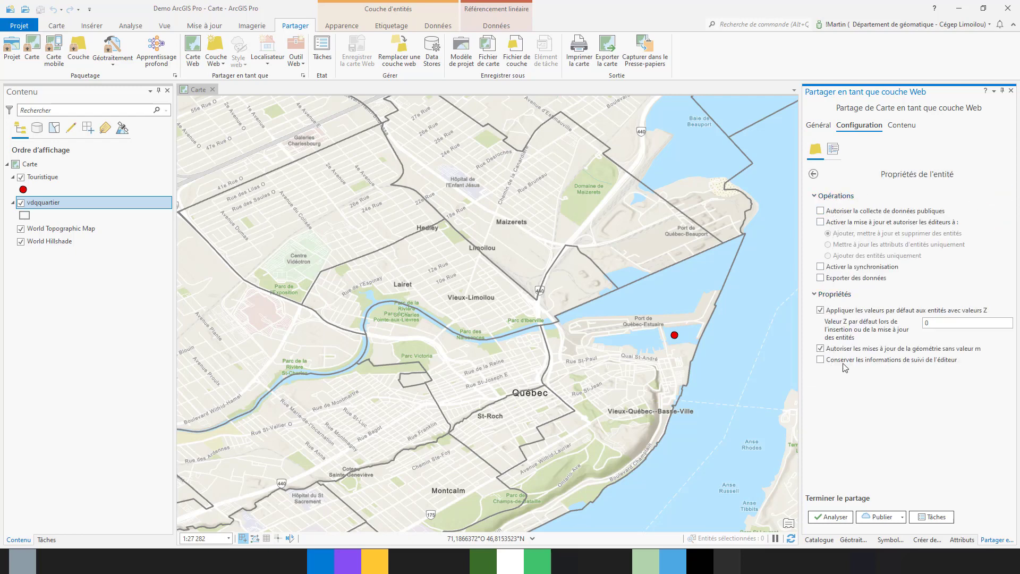
left_click(829, 128)
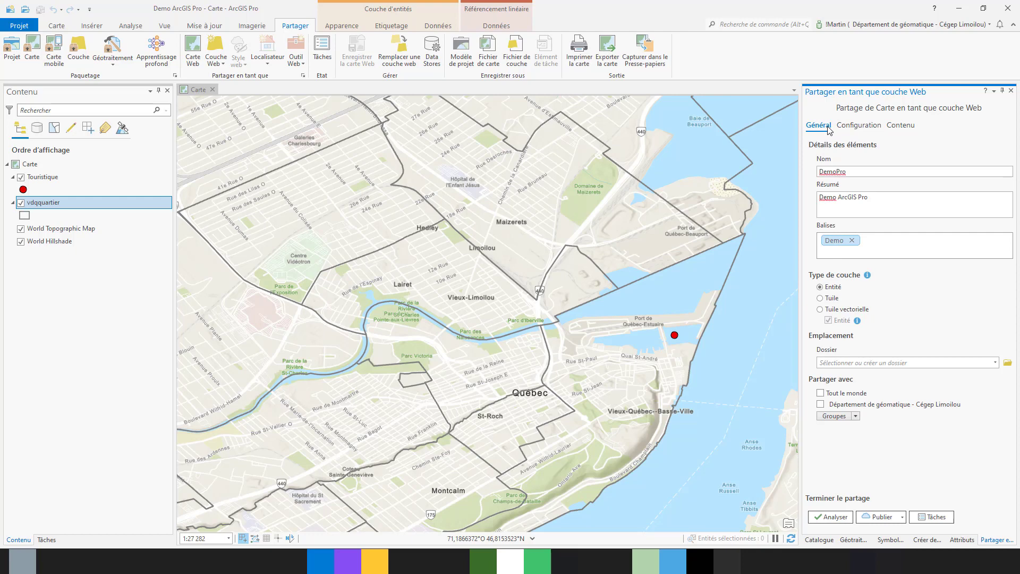
left_click(901, 126)
left_click(873, 188)
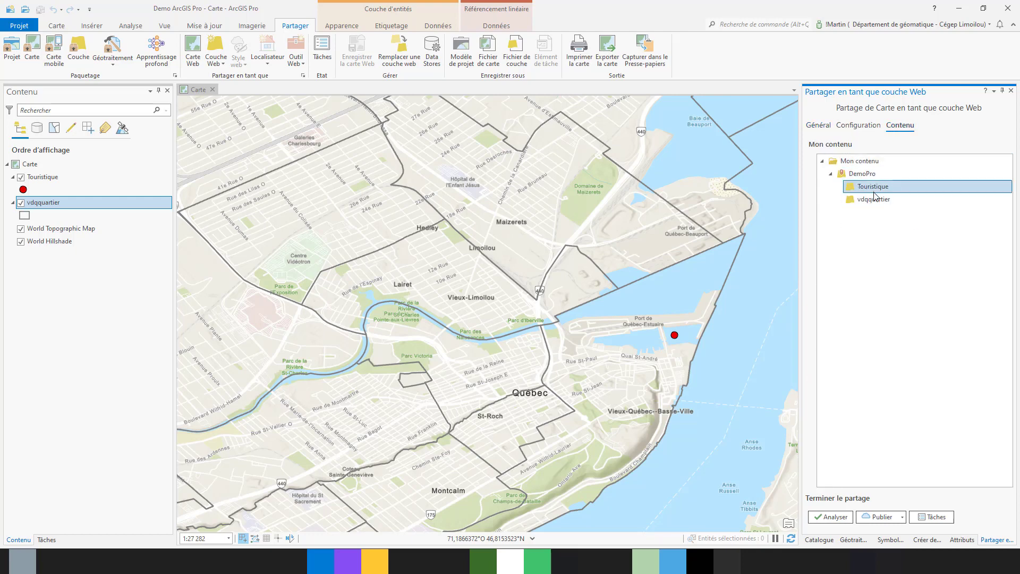
left_click(816, 125)
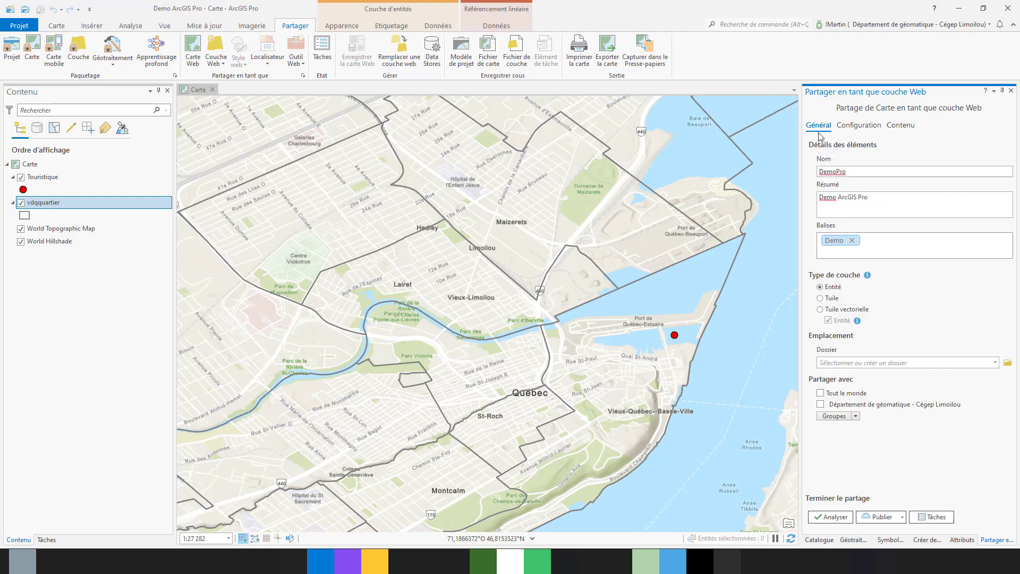
Analyze the web layer and resolve error 00374 by allowing unique numeric IDs for web layer sharing in the map properties.
left_click(832, 517)
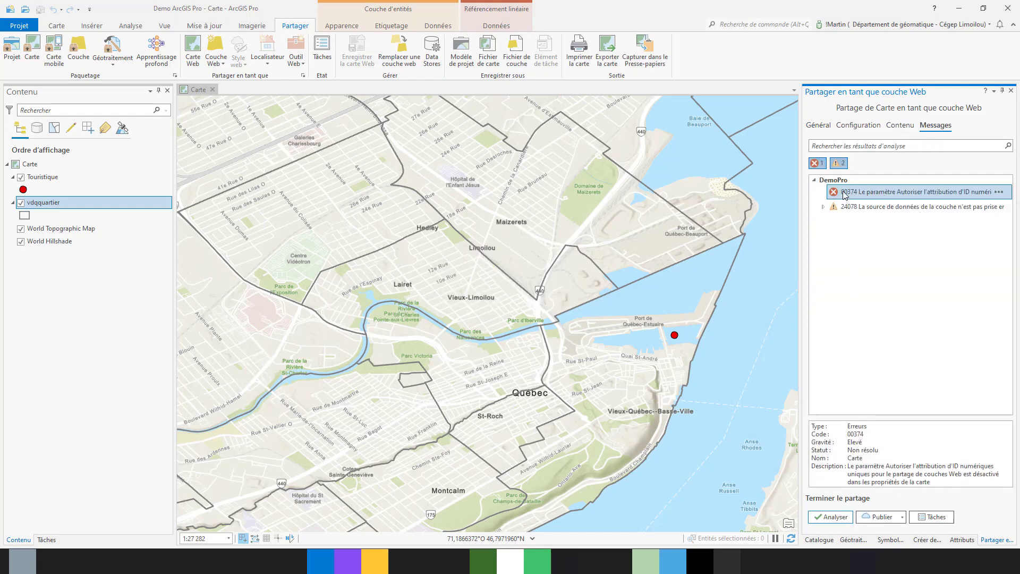
left_click(823, 208)
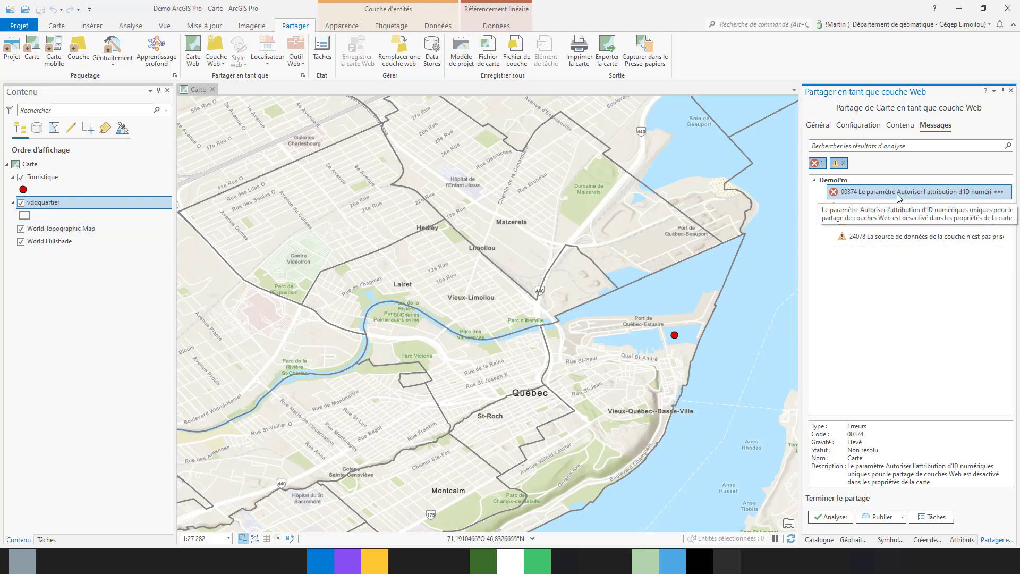
right_click(899, 198)
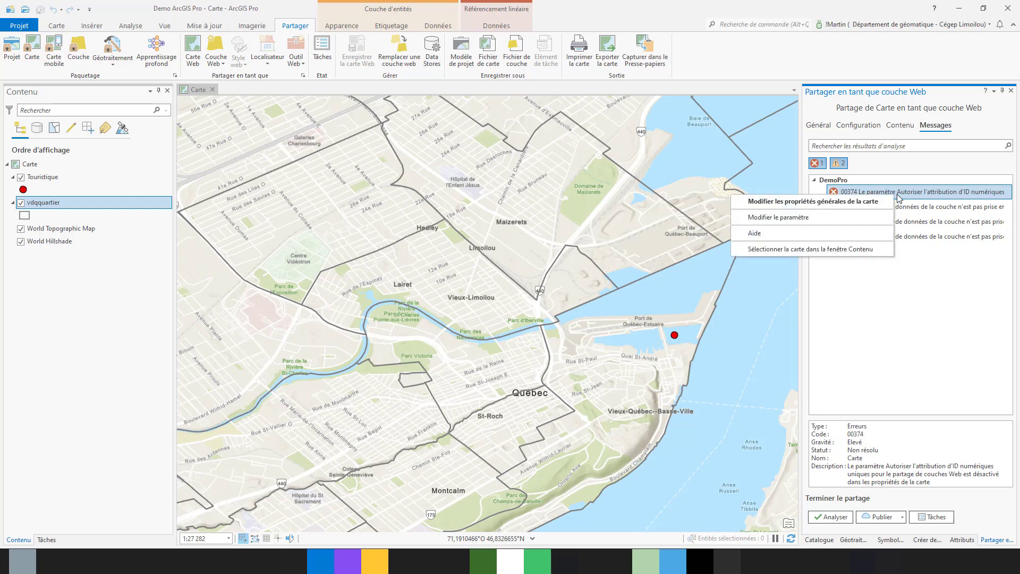
left_click(855, 206)
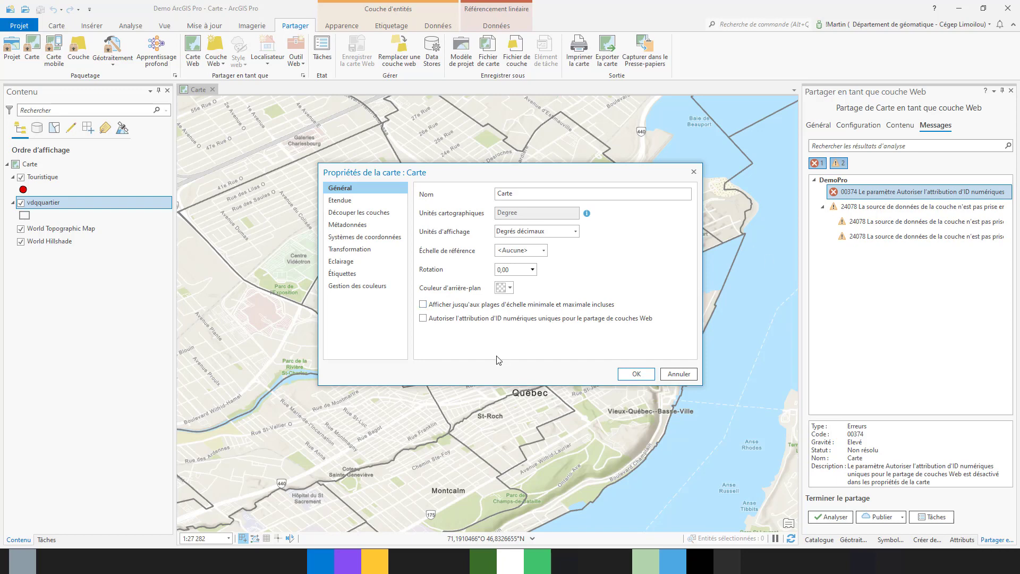
left_click(422, 318)
left_click(636, 373)
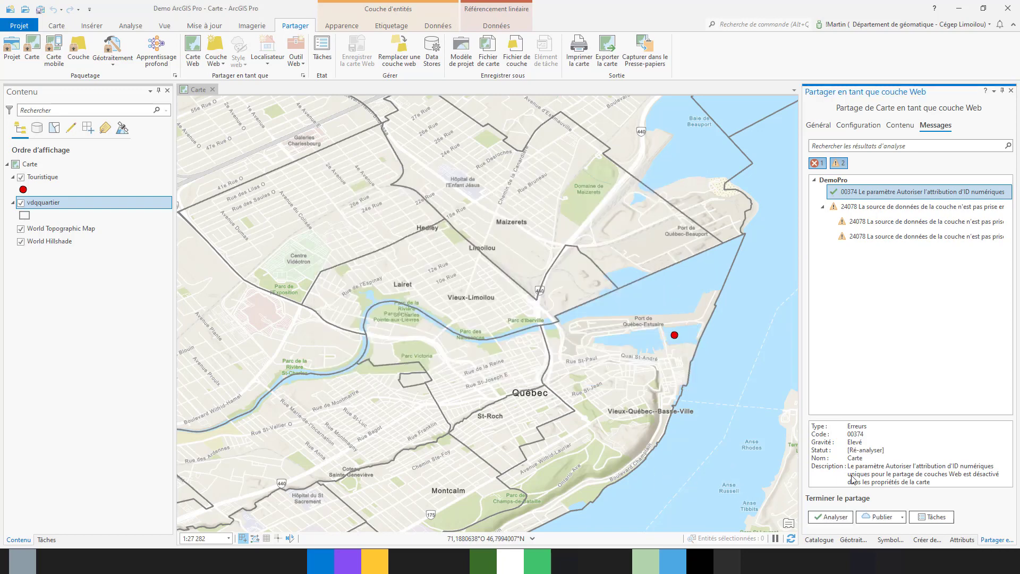
Analyze the DemoPro web layer again and publish it.
left_click(831, 517)
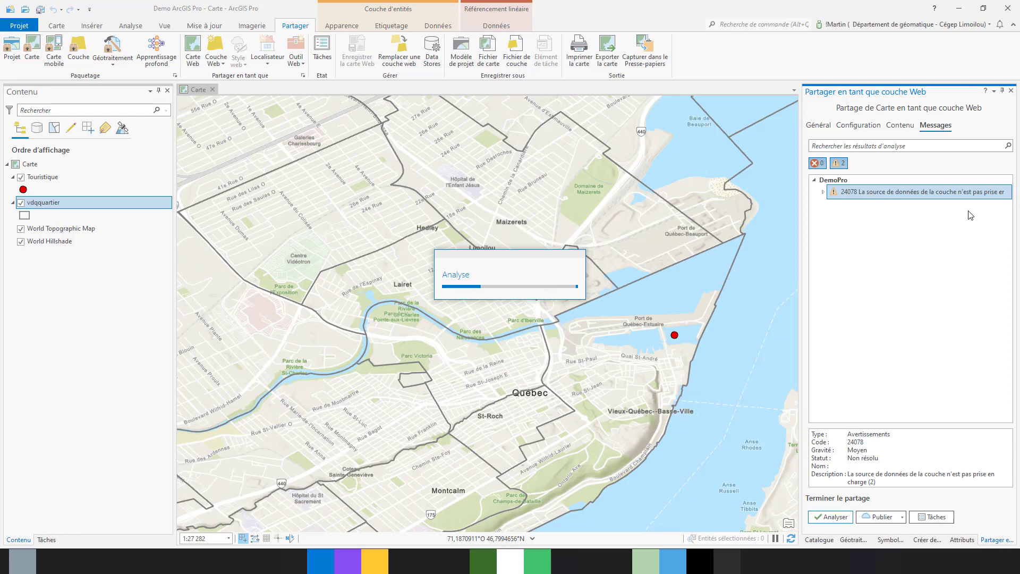
left_click(888, 521)
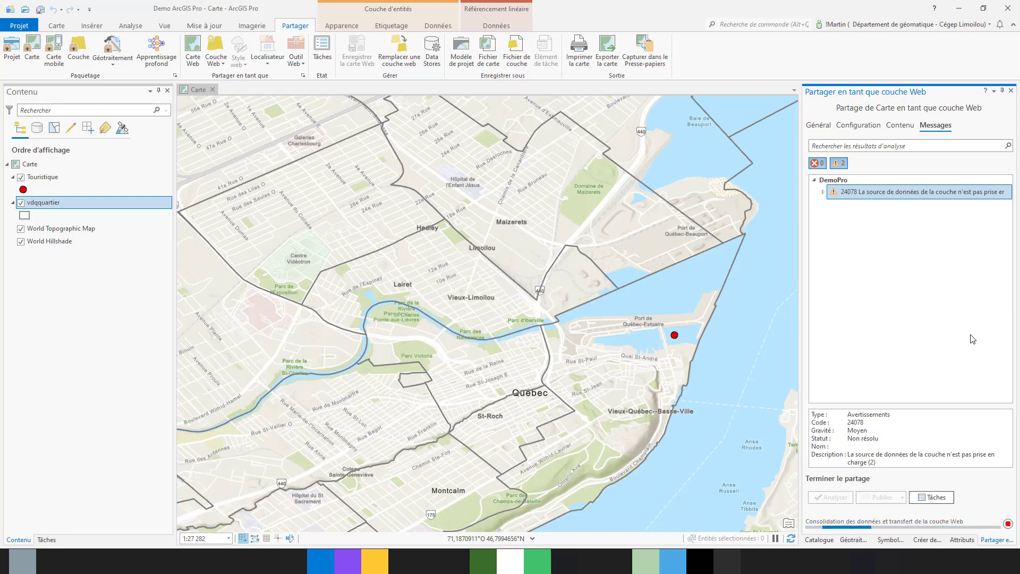
Look for the published DemoPro layer in the catalogue's portal content.
left_click(817, 539)
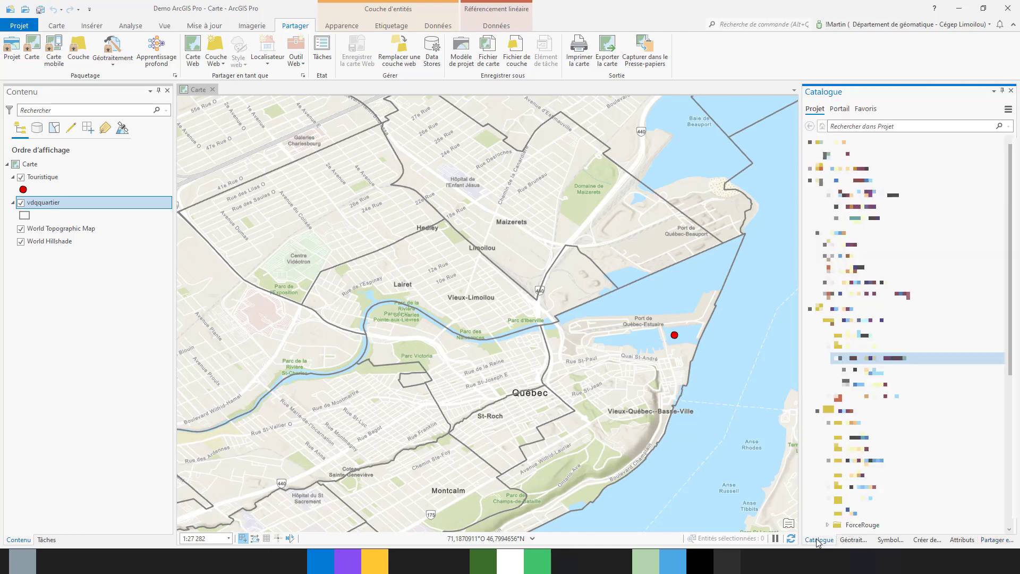
left_click(842, 110)
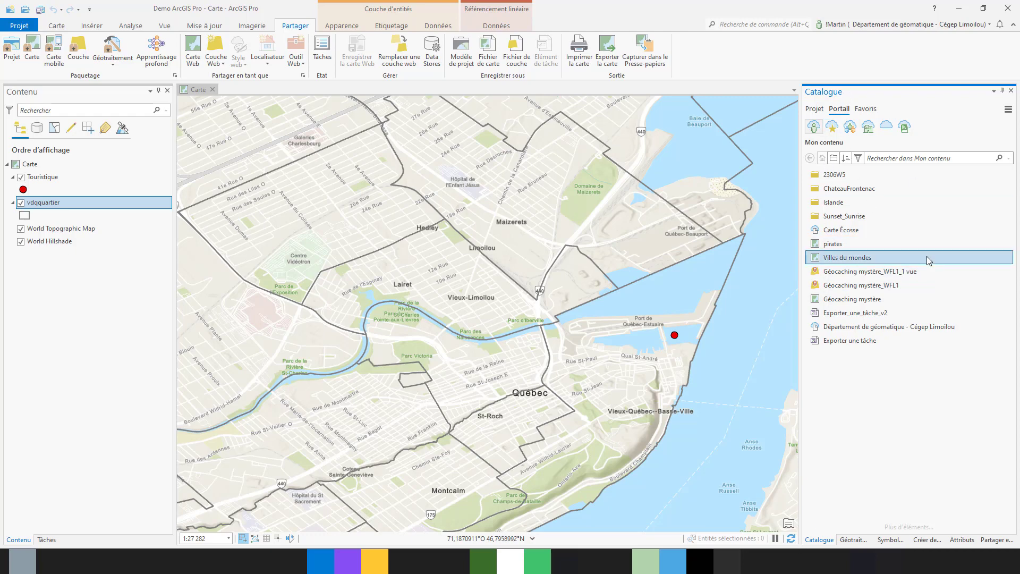
mouse_move(925, 257)
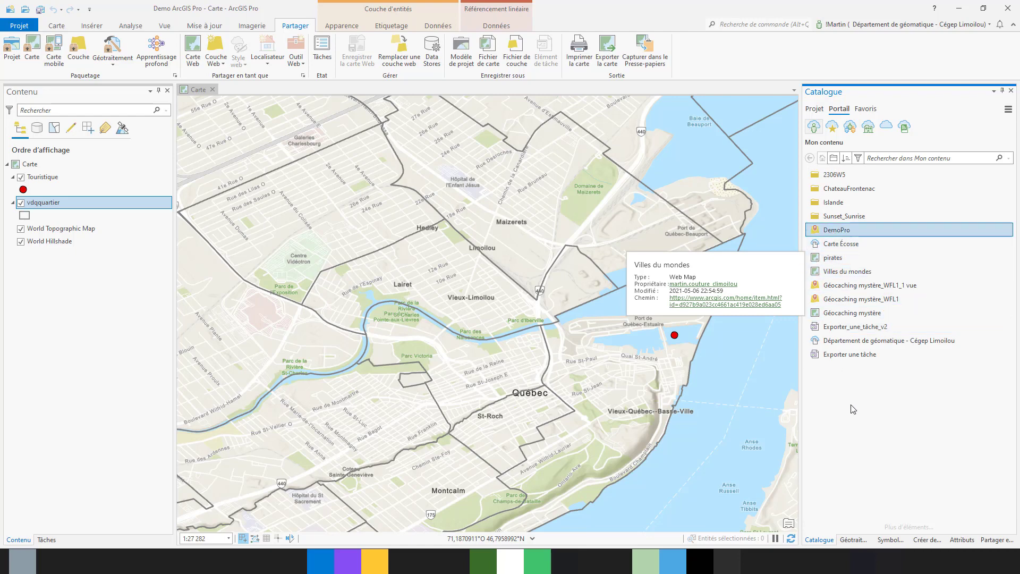
Insert a new map into the project and select the DemoPro web layer in the portal content.
left_click(56, 27)
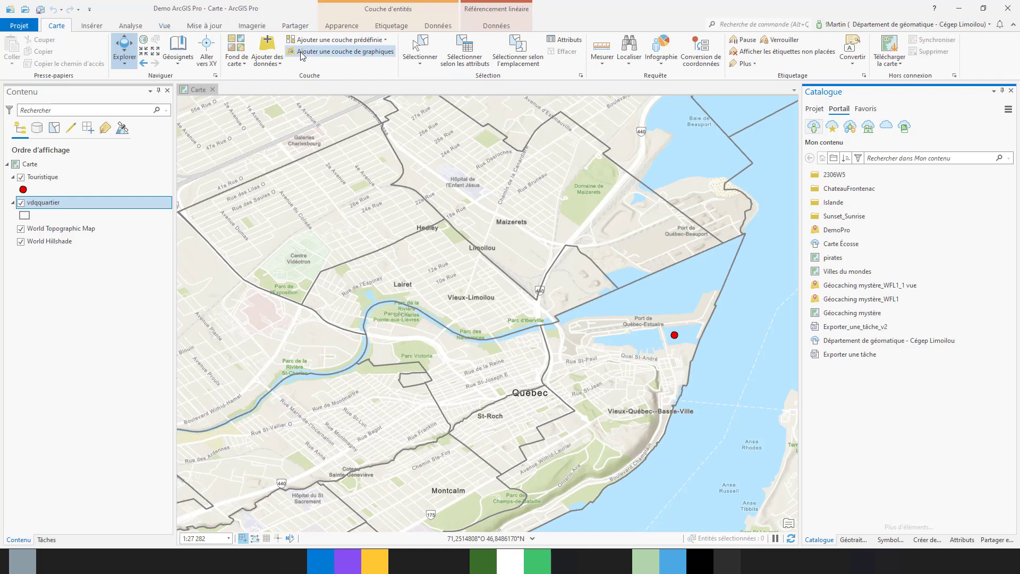
left_click(92, 26)
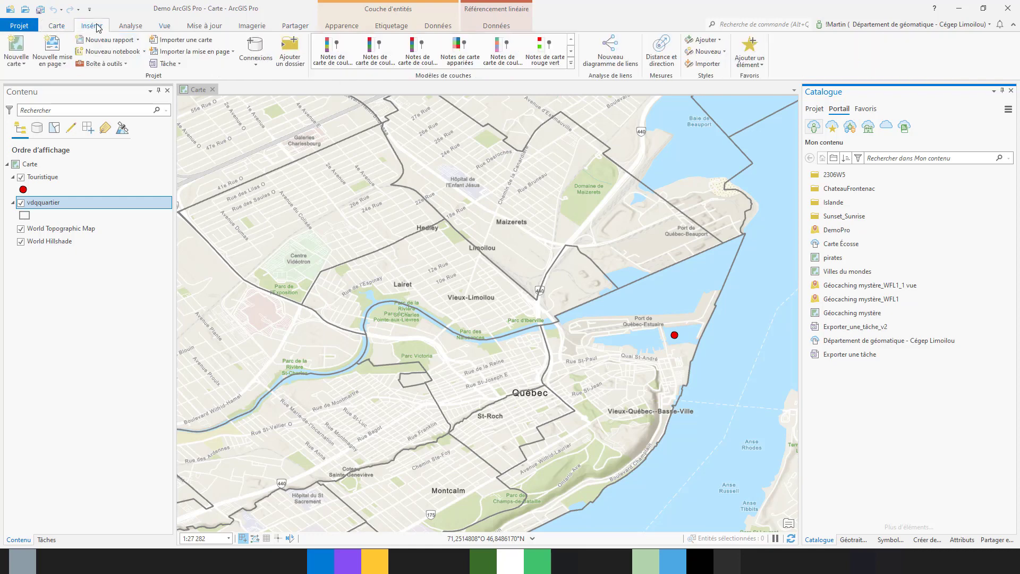
left_click(21, 51)
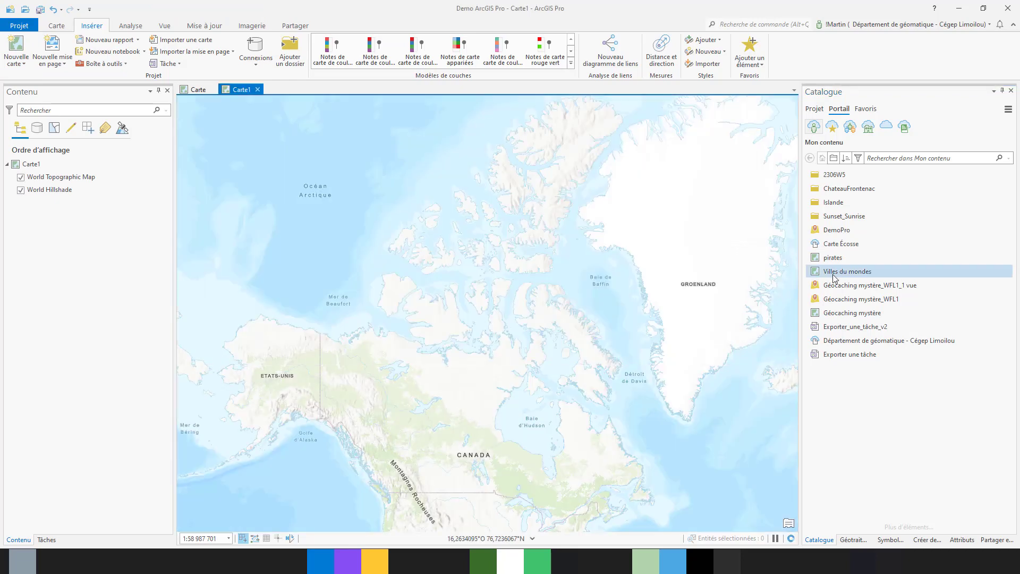
left_click(835, 231)
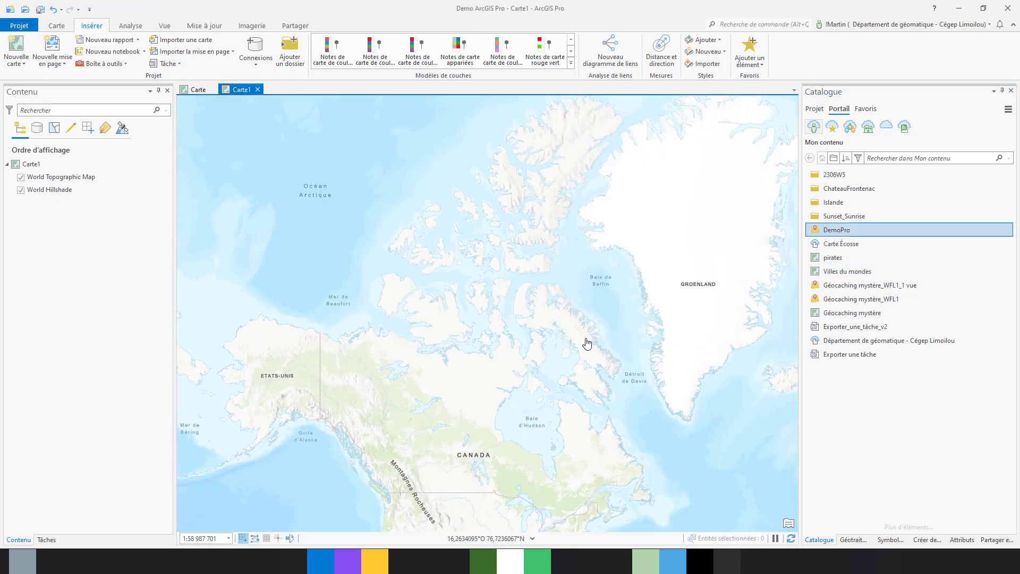